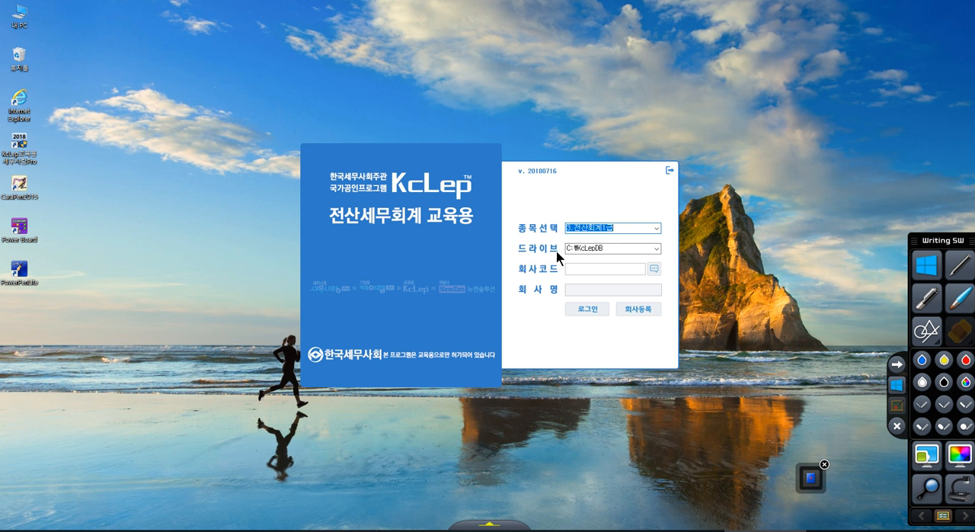
Check the registered companies in the company code lookup, and log in to the 전산회계1급 module with company code 2019.
click(585, 268)
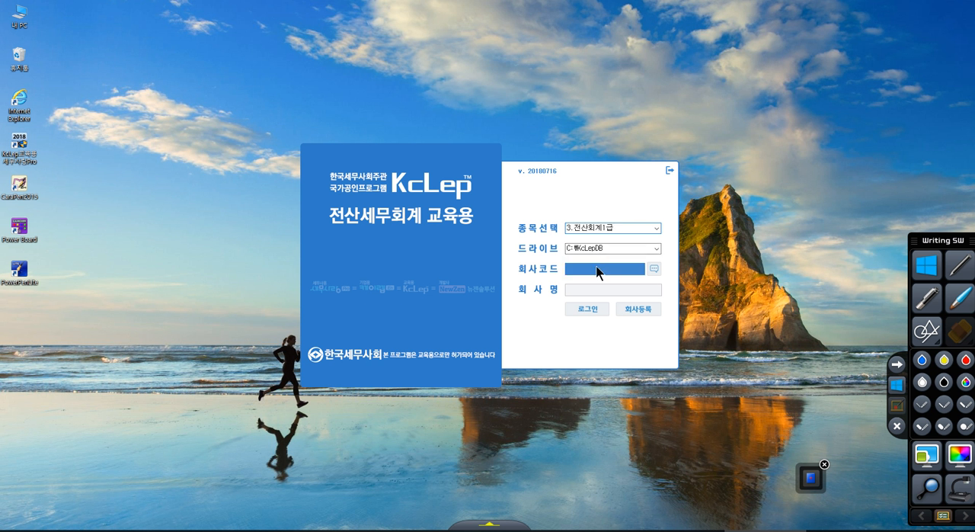
click(654, 269)
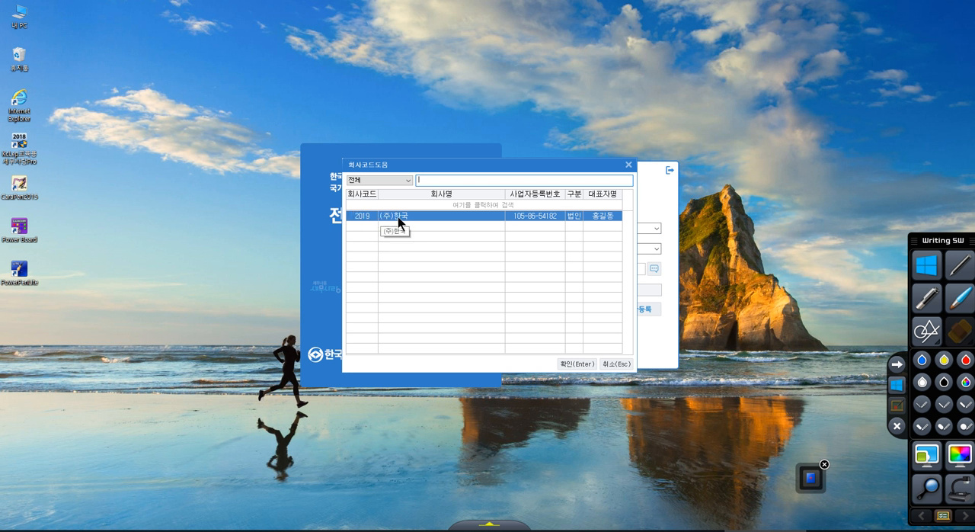
click(625, 166)
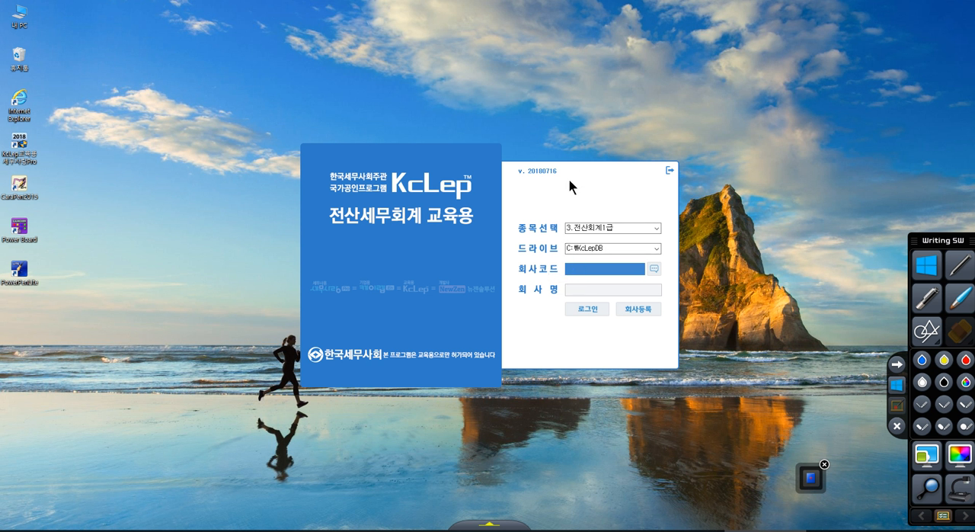
text(201)
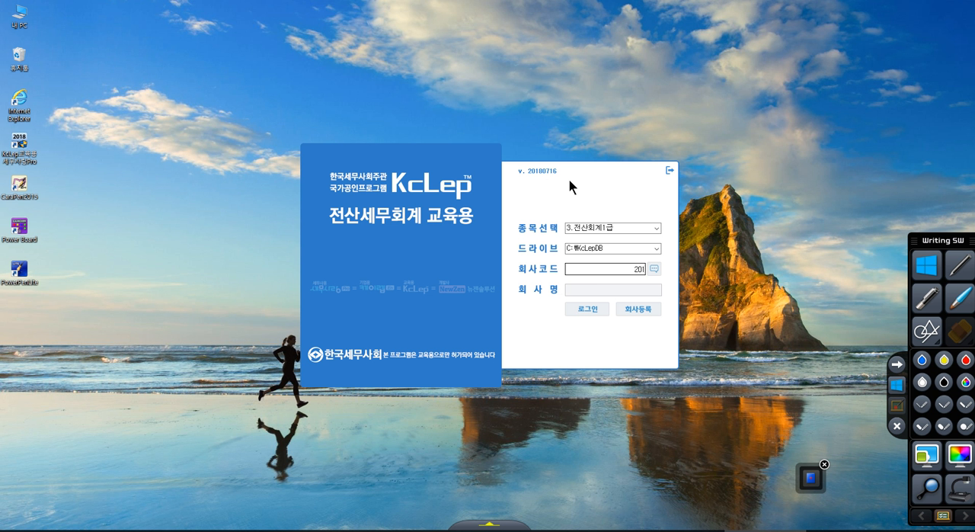
text(9)
key(Return)
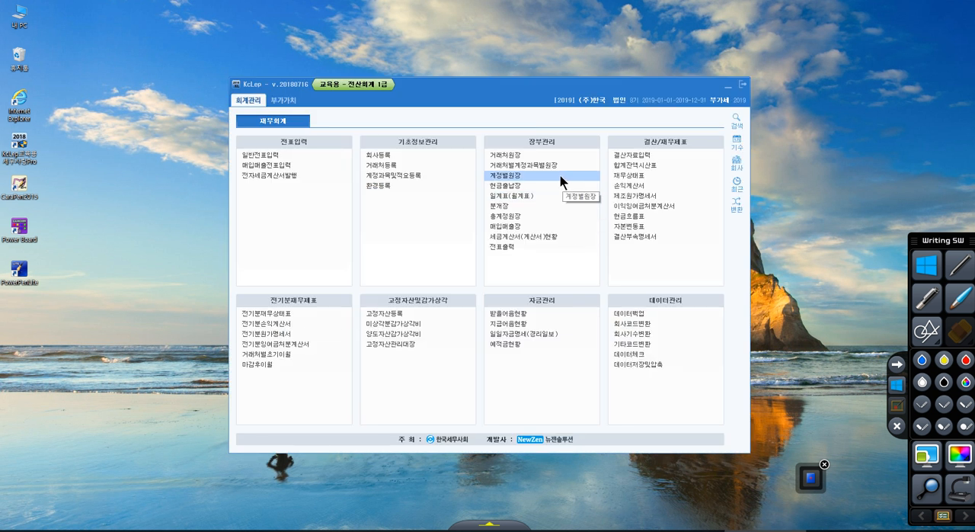
Open 계정과목및적요등록 from 기초정보관리 and place its window, restored to normal size, over the main window.
click(386, 176)
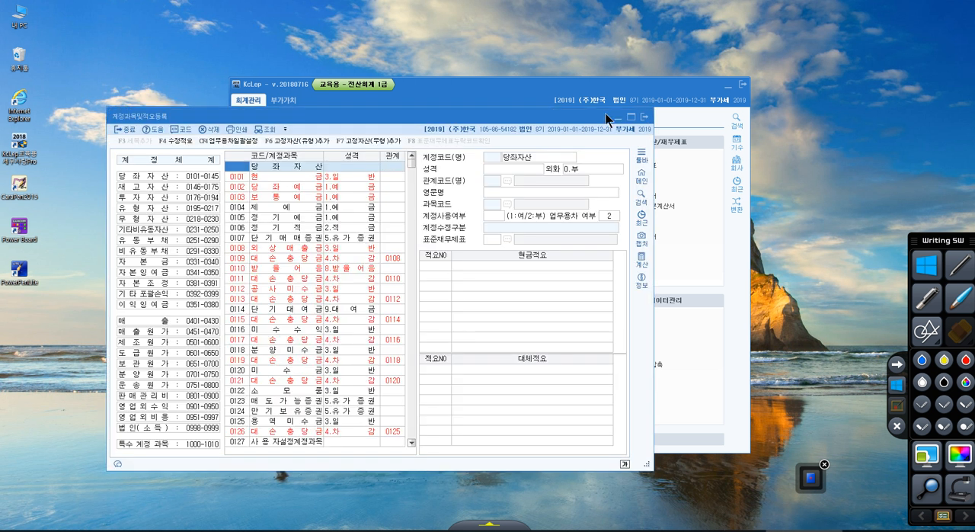
click(631, 116)
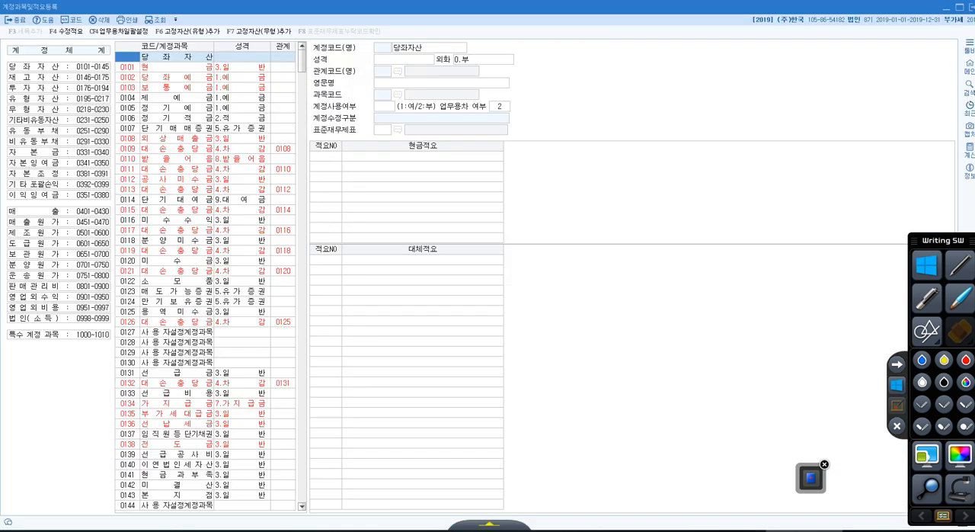
click(959, 7)
drag(506, 119, 604, 98)
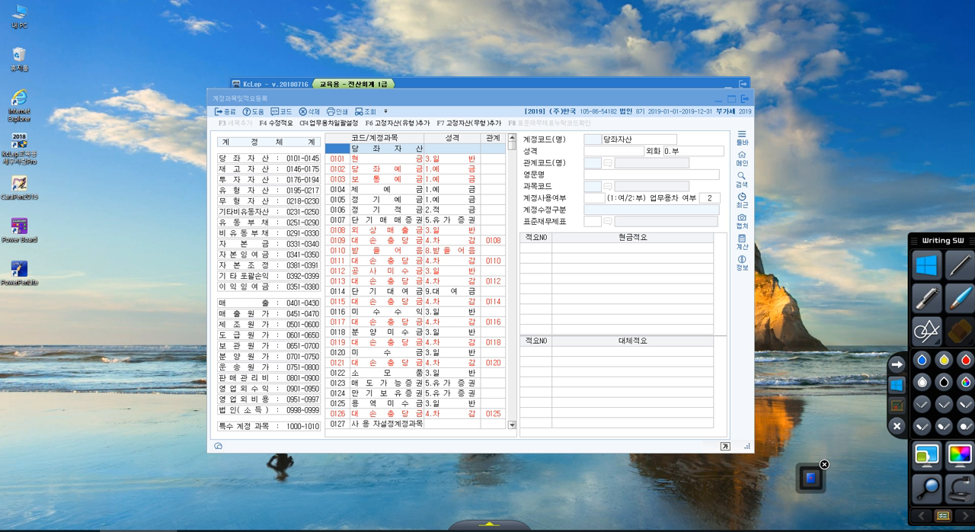
Annotate the 계정체계 list in red with a downward arrow, group brackets from 당좌자산 to 이익잉여금, and a divider line above 매출.
click(897, 407)
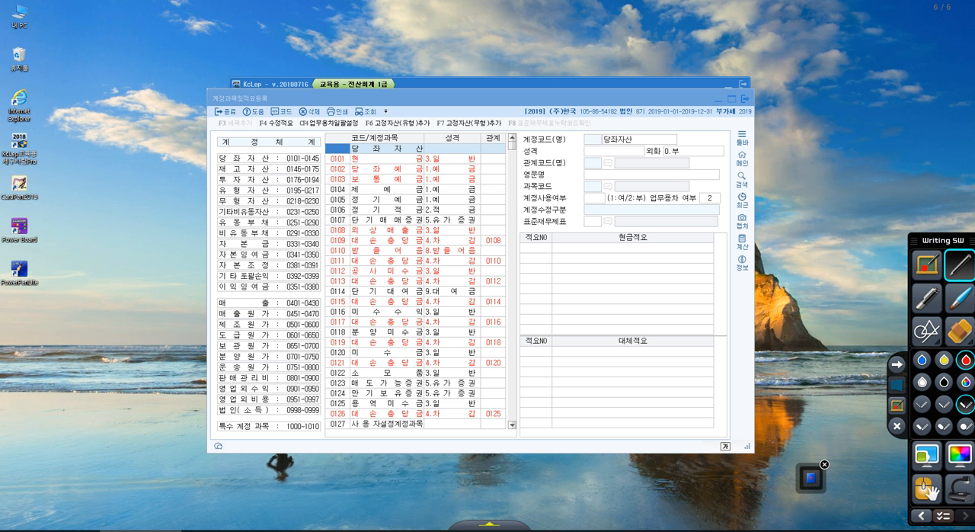
mouse_move(182, 131)
mouse_down()
mouse_move(195, 423)
mouse_move(210, 388)
mouse_up()
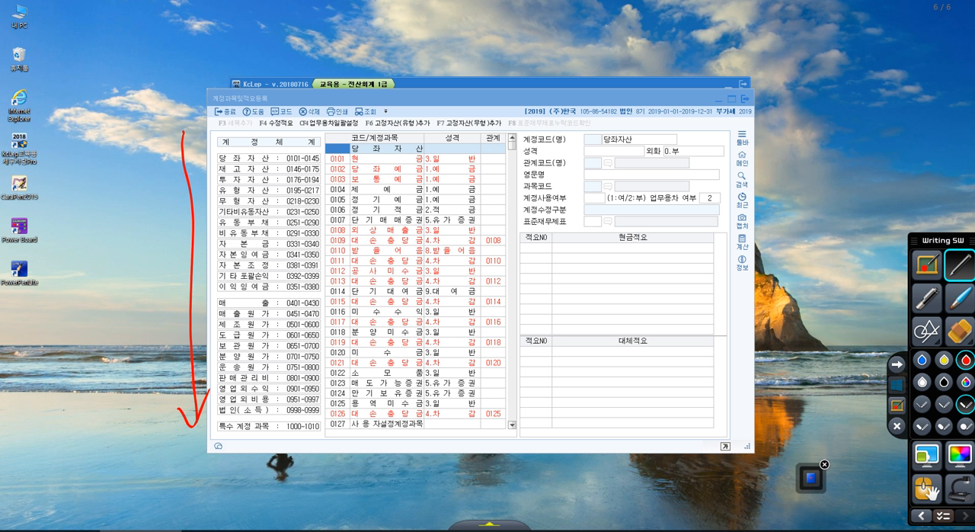
drag(215, 153, 215, 175)
click(922, 404)
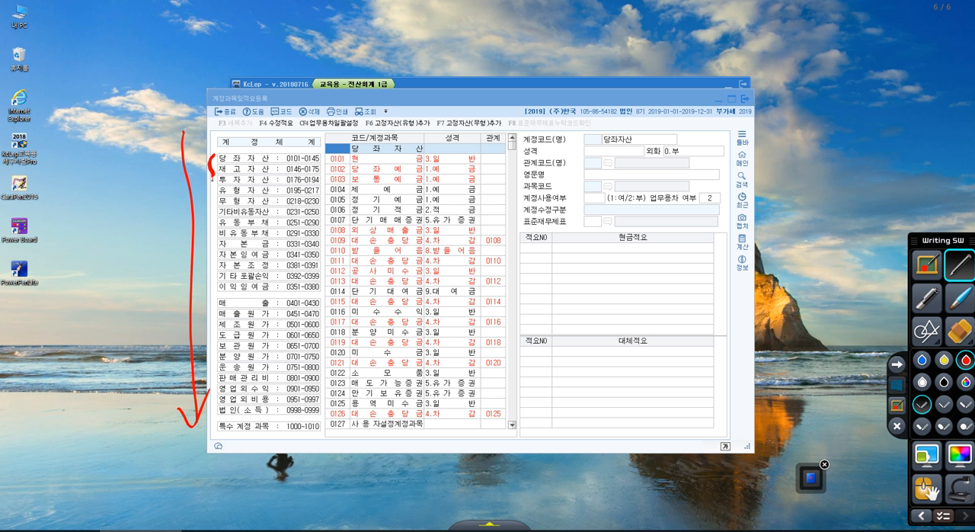
drag(214, 179, 214, 216)
drag(206, 215, 208, 237)
drag(215, 241, 206, 285)
drag(150, 299, 328, 292)
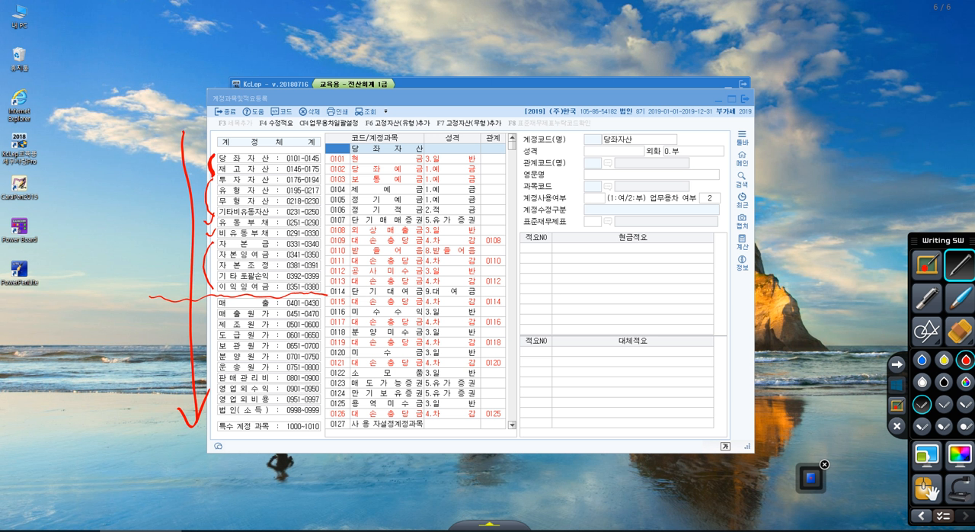
Handwrite the label 재무상태표 in red beside the account groups above the divider line.
mouse_move(92, 210)
mouse_down()
mouse_move(94, 226)
mouse_move(84, 224)
mouse_move(100, 236)
mouse_up()
mouse_move(102, 212)
mouse_down()
mouse_move(105, 244)
mouse_move(107, 226)
mouse_up()
mouse_move(110, 211)
mouse_down()
mouse_move(111, 243)
mouse_move(128, 238)
mouse_up()
mouse_move(128, 197)
mouse_down()
mouse_move(141, 235)
mouse_move(150, 219)
mouse_move(157, 232)
mouse_up()
drag(161, 197, 172, 230)
drag(163, 222, 186, 216)
Handwrite the label 손익계산서 in red beside the account groups below the divider line.
mouse_move(85, 357)
mouse_down()
mouse_move(88, 368)
mouse_move(94, 363)
mouse_up()
drag(86, 378, 102, 396)
drag(104, 358, 108, 381)
drag(111, 376, 125, 387)
mouse_move(116, 352)
mouse_down()
mouse_move(126, 378)
mouse_move(131, 353)
mouse_up()
drag(135, 363, 152, 393)
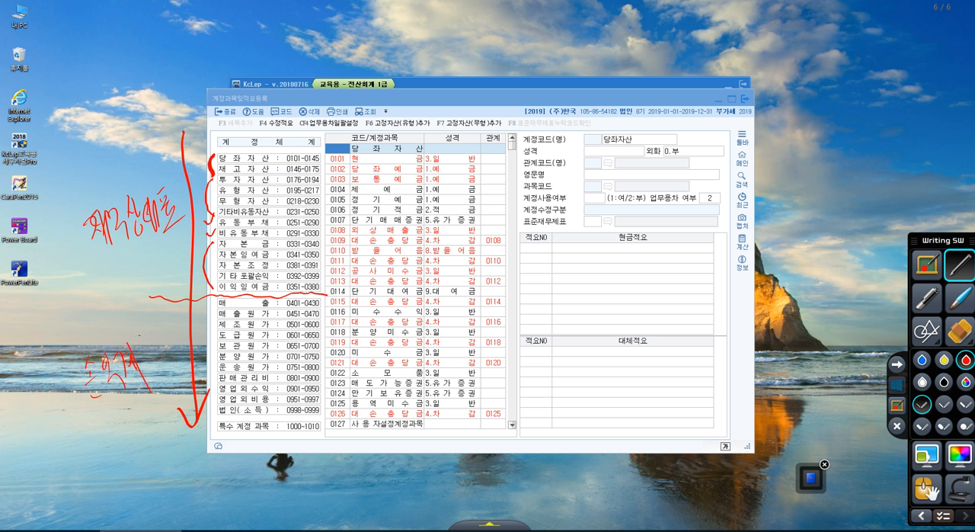
drag(139, 334, 142, 358)
drag(142, 338, 160, 363)
mouse_move(159, 330)
mouse_down()
mouse_move(168, 355)
mouse_move(174, 349)
mouse_up()
drag(173, 348, 179, 348)
drag(180, 327, 181, 365)
Circle both handwritten statement labels and the code range column, ending with all annotations cleared.
mouse_move(171, 244)
mouse_down()
mouse_move(114, 166)
mouse_move(185, 251)
mouse_up()
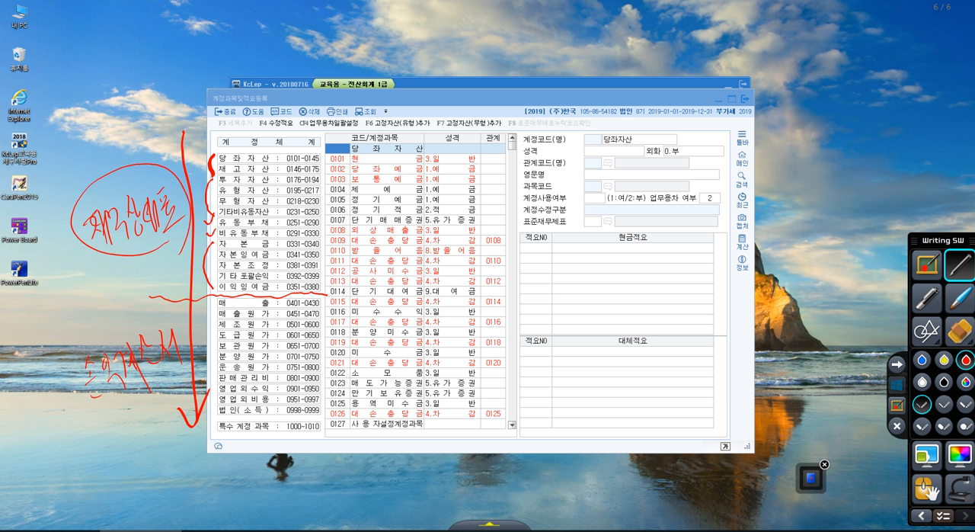
mouse_move(173, 384)
mouse_down()
mouse_move(157, 402)
mouse_move(168, 326)
mouse_move(160, 408)
mouse_up()
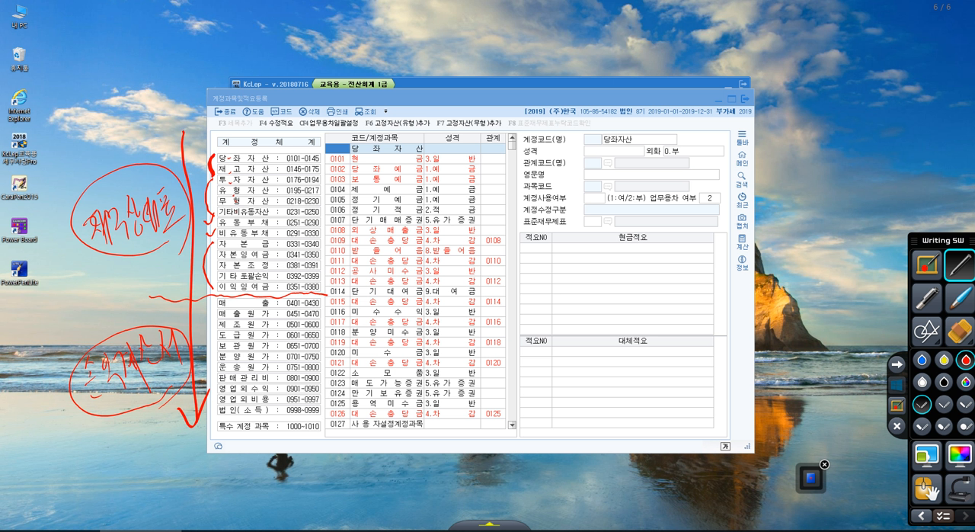
mouse_move(309, 141)
mouse_down()
mouse_move(296, 174)
mouse_move(308, 423)
mouse_move(307, 137)
mouse_up()
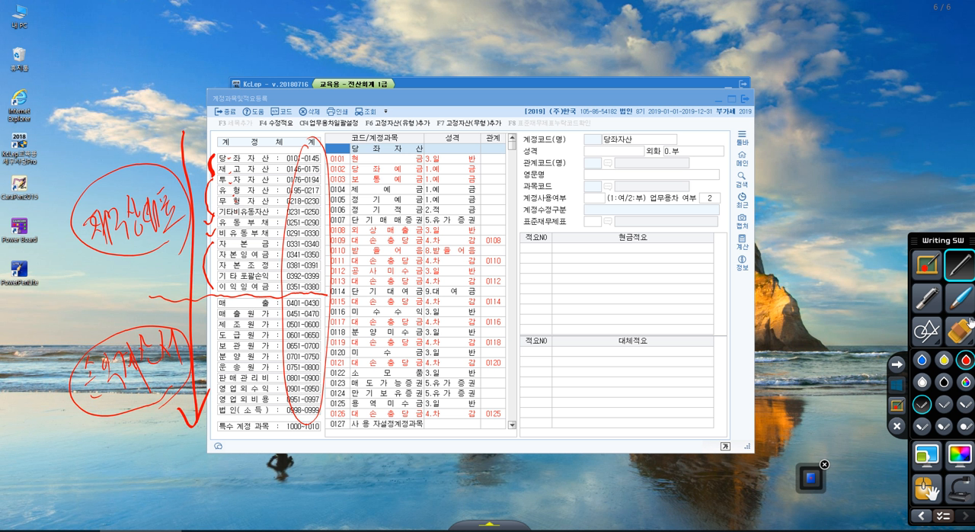
click(899, 386)
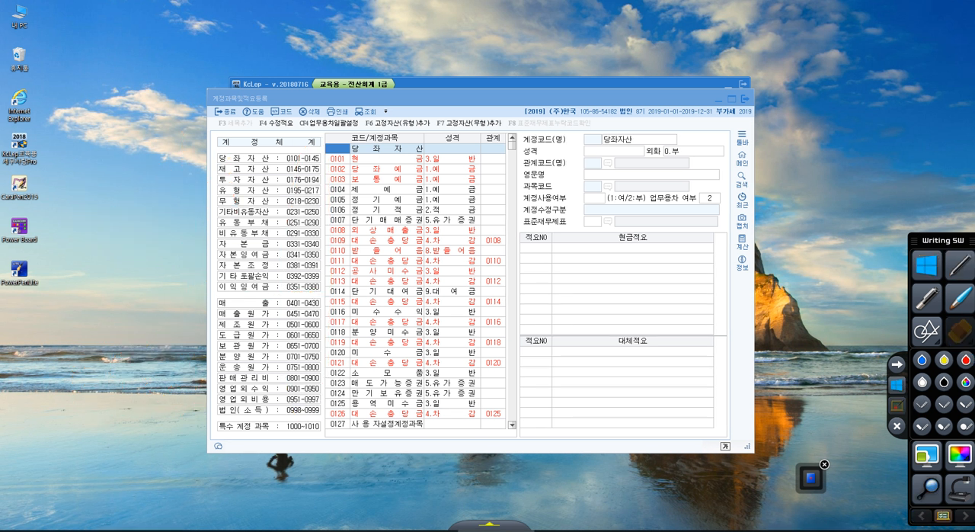
Switch to the lesson PDF 7강 계정과목및적요등록(실기) in Acrobat Reader beside the account window and show its 코드번호 체계 table.
drag(974, 20, 652, 20)
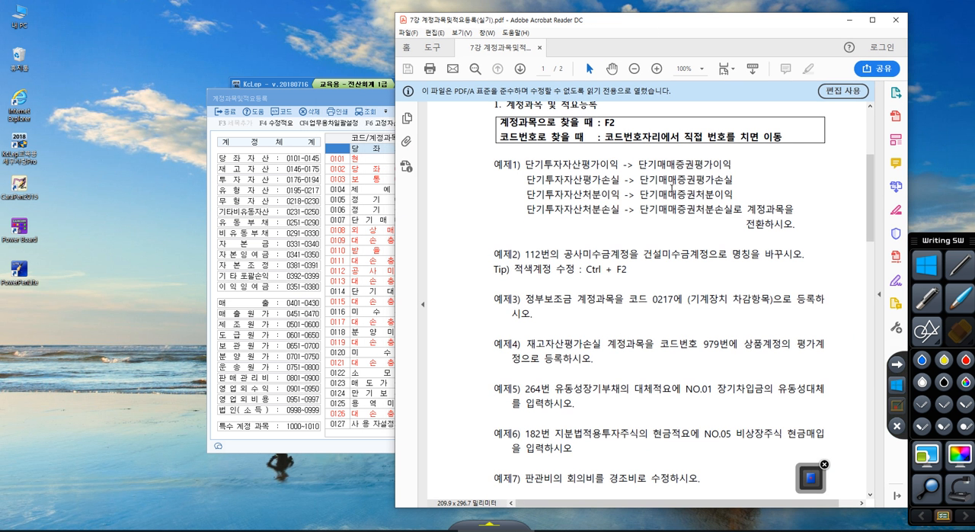
scroll(672, 189, down, 4)
scroll(679, 155, down, 1)
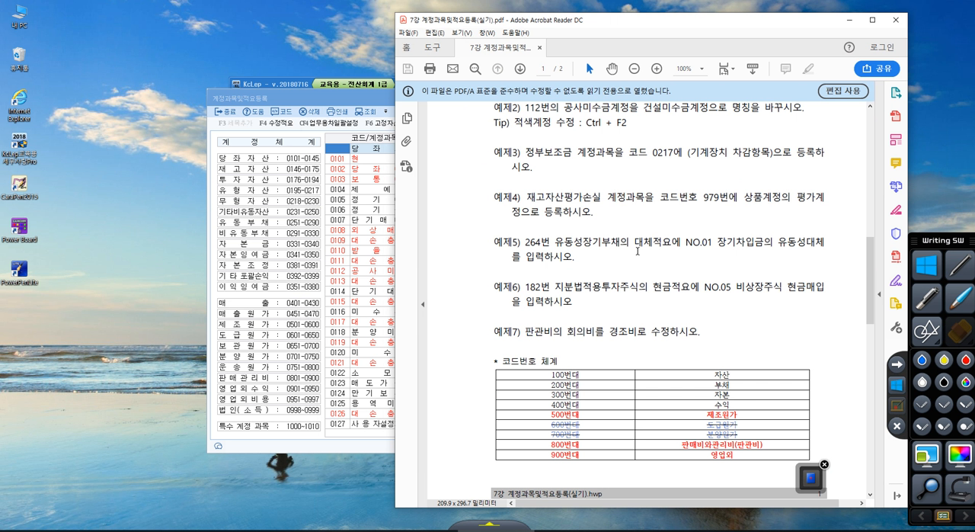
Mark the code ranges in 계정체계 and circle the PDF's 코드번호 체계 table and its code column, with an arrow from 200번대 to 부채.
click(896, 406)
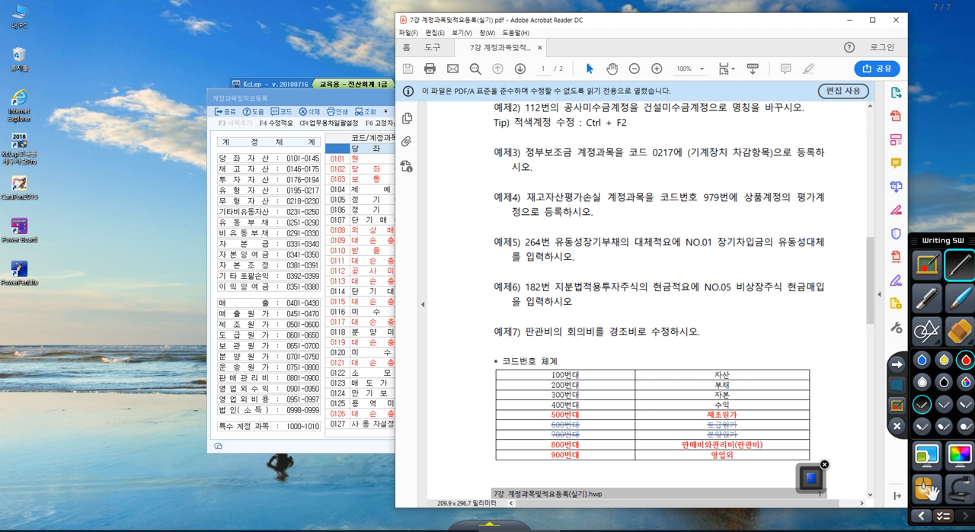
mouse_move(299, 141)
mouse_down()
mouse_move(291, 151)
mouse_move(308, 431)
mouse_move(303, 145)
mouse_up()
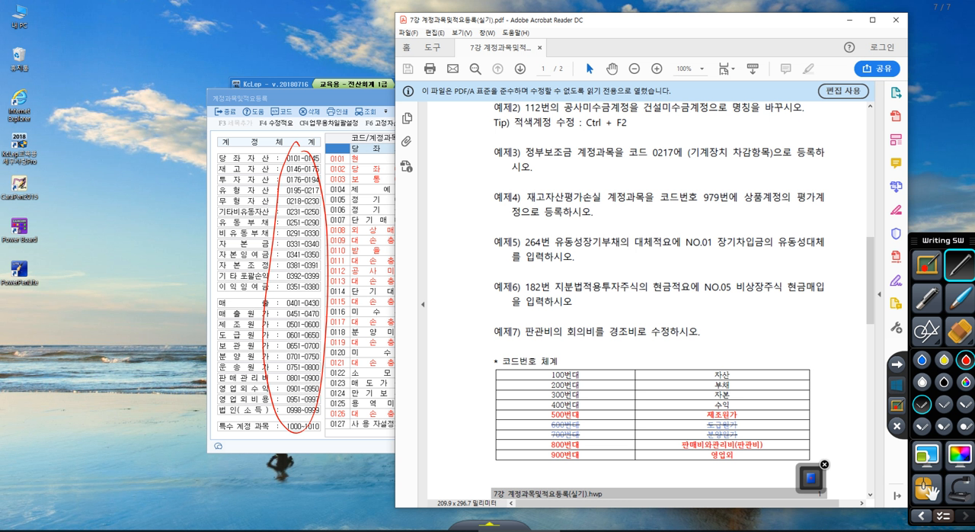
mouse_move(593, 384)
mouse_down()
mouse_move(675, 383)
mouse_move(670, 391)
mouse_up()
drag(275, 199, 323, 204)
mouse_move(603, 477)
mouse_down()
mouse_move(543, 456)
mouse_move(743, 449)
mouse_move(591, 478)
mouse_up()
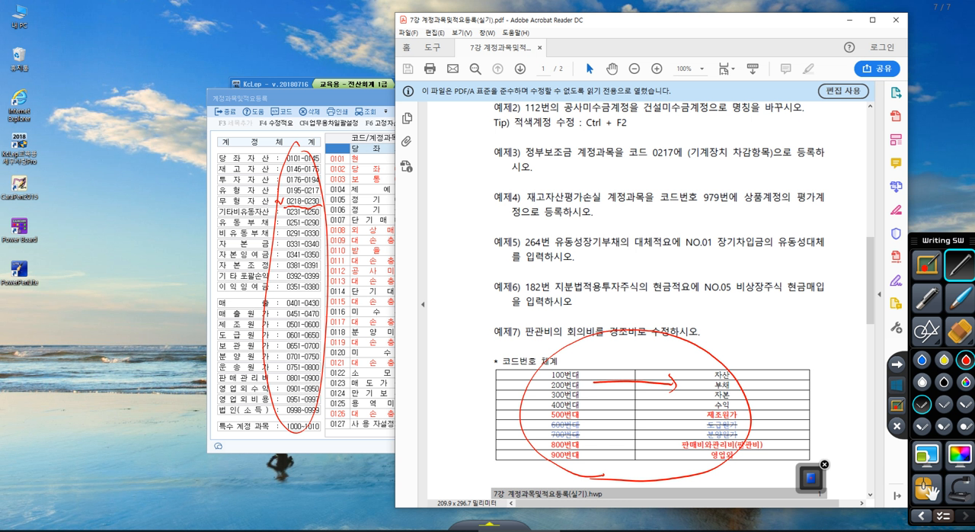
mouse_move(593, 471)
mouse_down()
mouse_move(573, 476)
mouse_move(614, 364)
mouse_move(594, 472)
mouse_up()
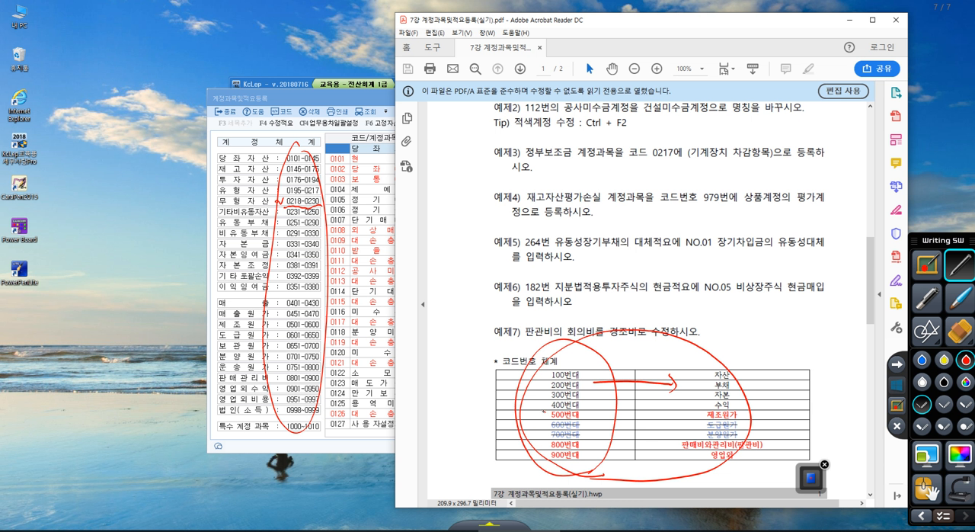
Bracket the 500번대 to 700번대 rows with a handwritten red note beside them, ending with all annotations cleared.
drag(540, 412, 544, 440)
drag(485, 426, 493, 436)
drag(490, 439, 495, 438)
mouse_move(500, 425)
mouse_down()
mouse_move(505, 439)
mouse_move(512, 428)
mouse_move(512, 438)
mouse_move(519, 428)
mouse_move(525, 434)
mouse_up()
click(890, 390)
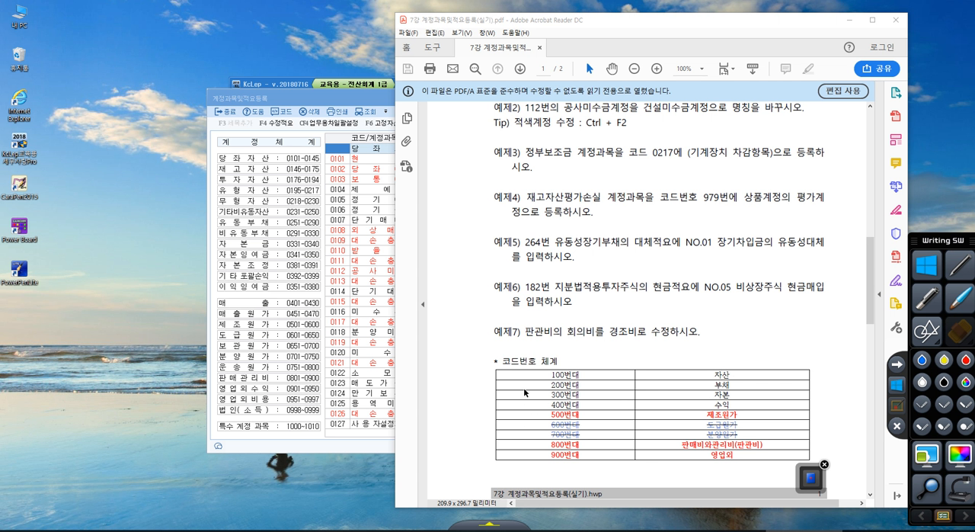
Mark the 계정과목으로 찾을 때 tip in the PDF with a check mark and a circle around F2, ending with the annotations cleared.
scroll(523, 387, up, 3)
scroll(523, 388, up, 1)
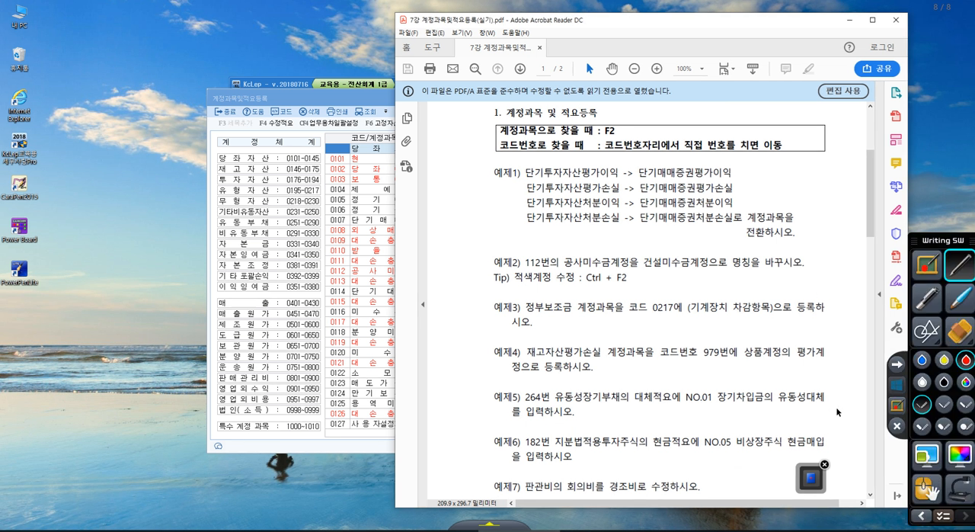
mouse_move(617, 122)
mouse_down()
mouse_move(608, 143)
mouse_move(622, 123)
mouse_move(646, 121)
mouse_move(654, 133)
mouse_up()
mouse_move(473, 134)
mouse_down()
mouse_move(481, 142)
mouse_move(489, 126)
mouse_up()
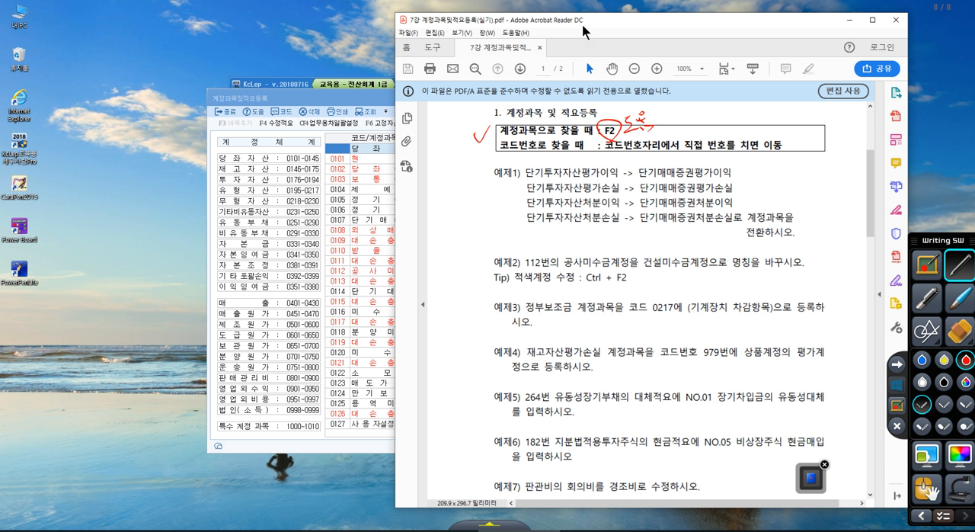
drag(588, 27, 669, 27)
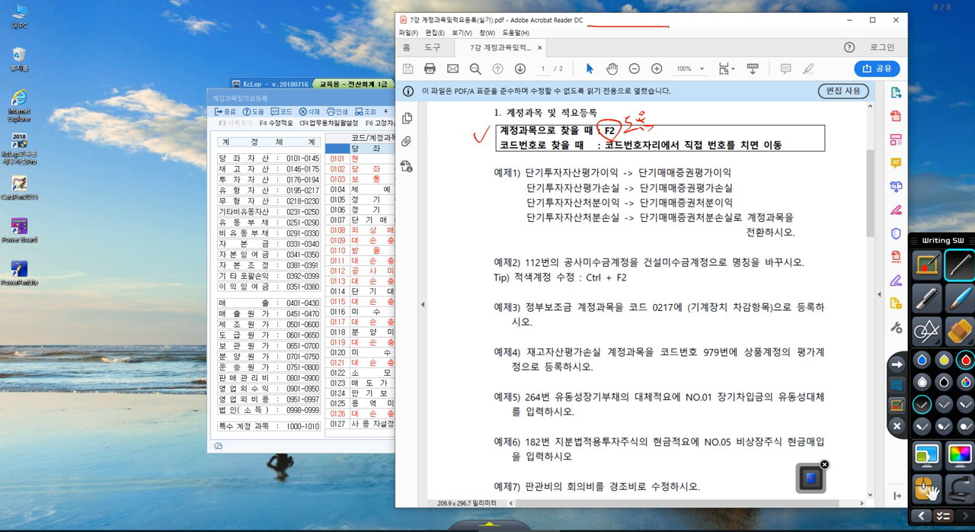
click(898, 385)
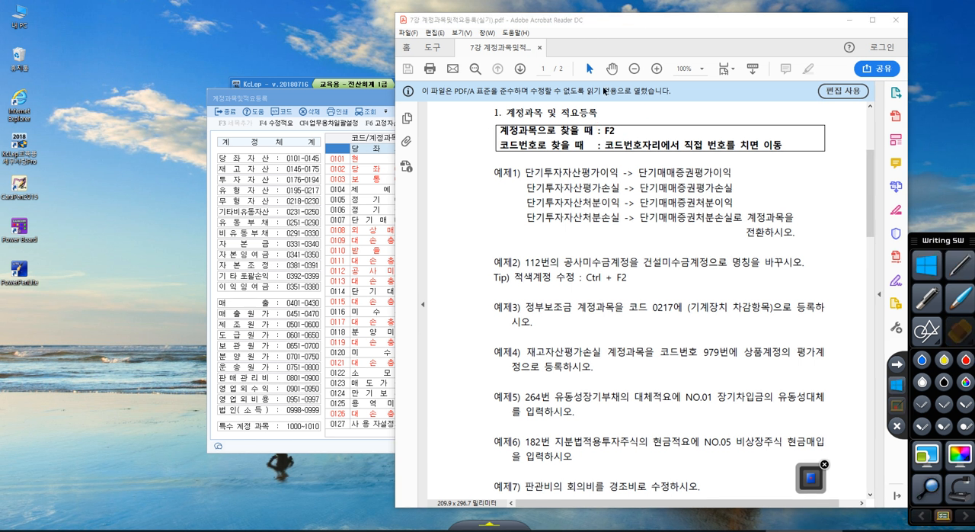
Move the lesson PDF off the account window and select account 0117 대손충당금 to view its details.
drag(633, 27, 974, 27)
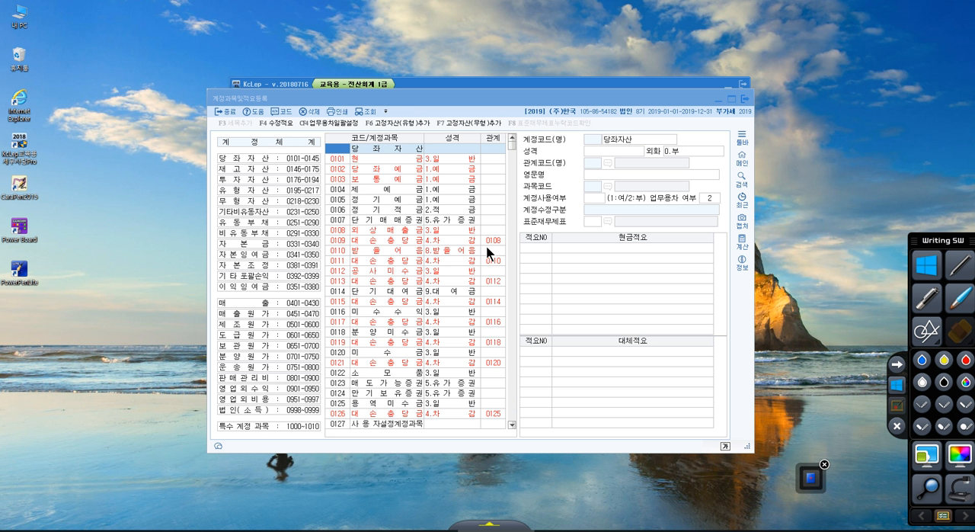
click(383, 145)
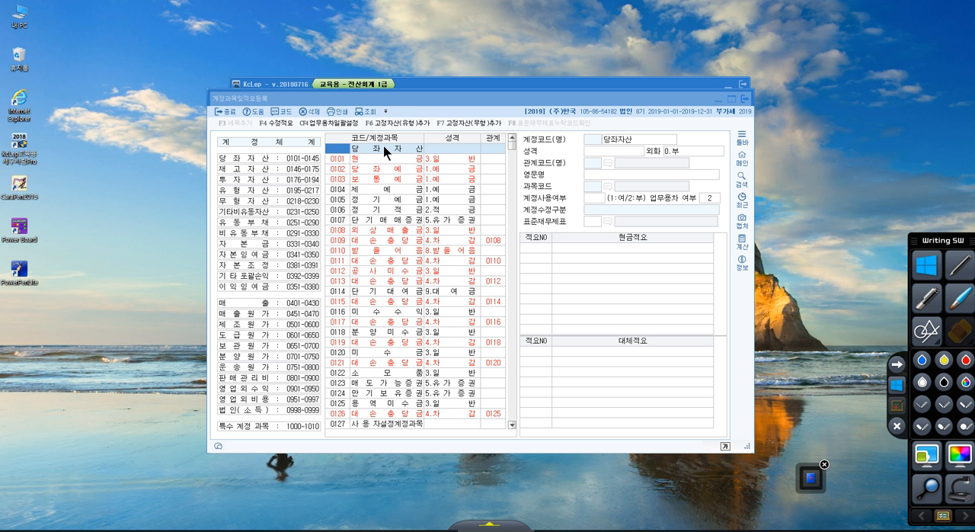
click(384, 168)
drag(384, 168, 383, 323)
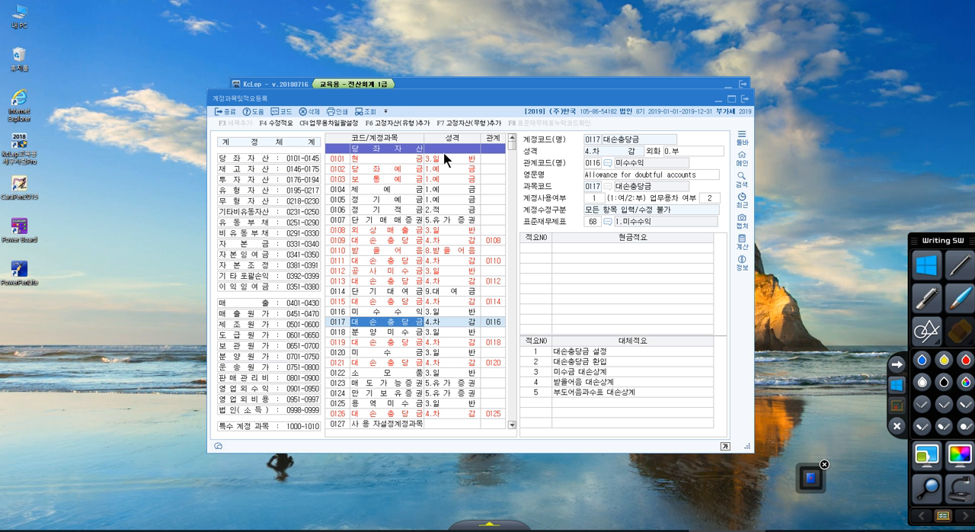
Browse the account code list from 당좌자산 down into the 재고자산 accounts and back to the beginning.
scroll(397, 157, down, 1)
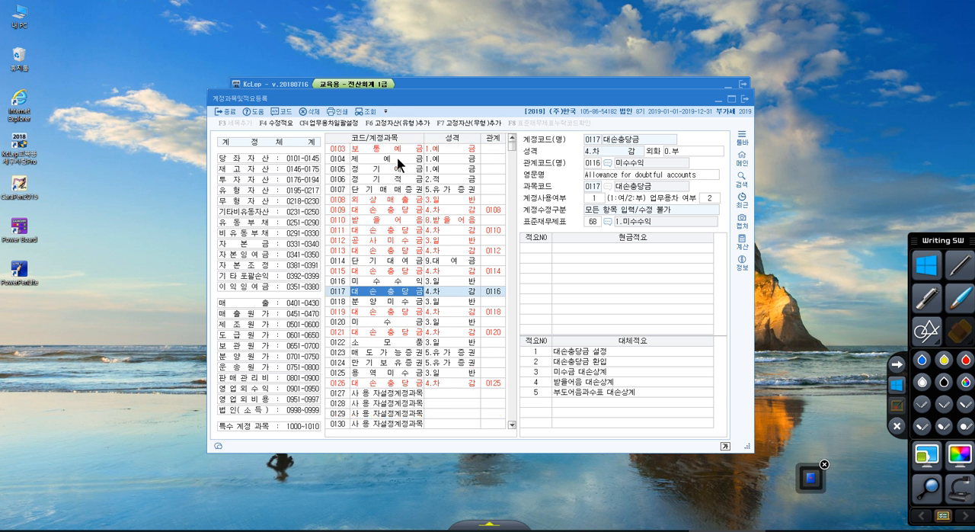
scroll(397, 157, down, 6)
scroll(400, 162, down, 1)
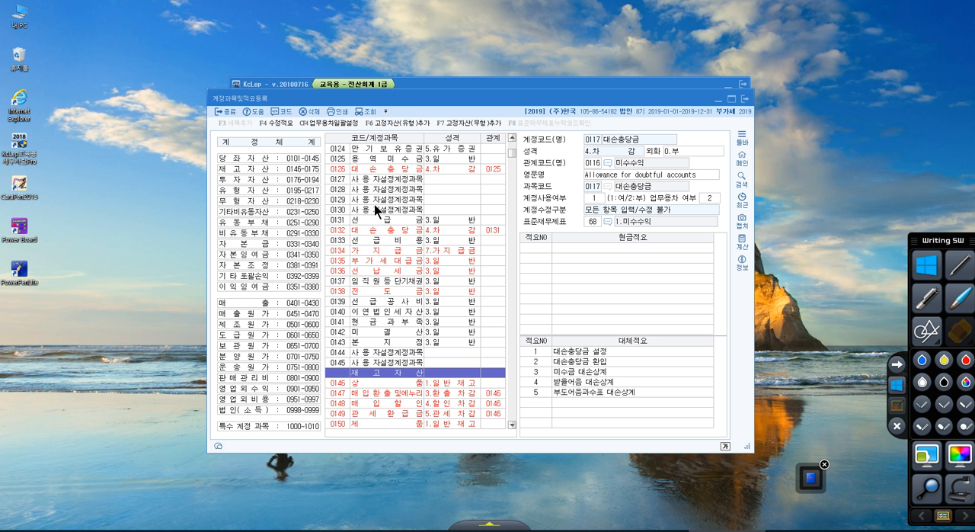
scroll(378, 211, down, 1)
scroll(375, 210, up, 9)
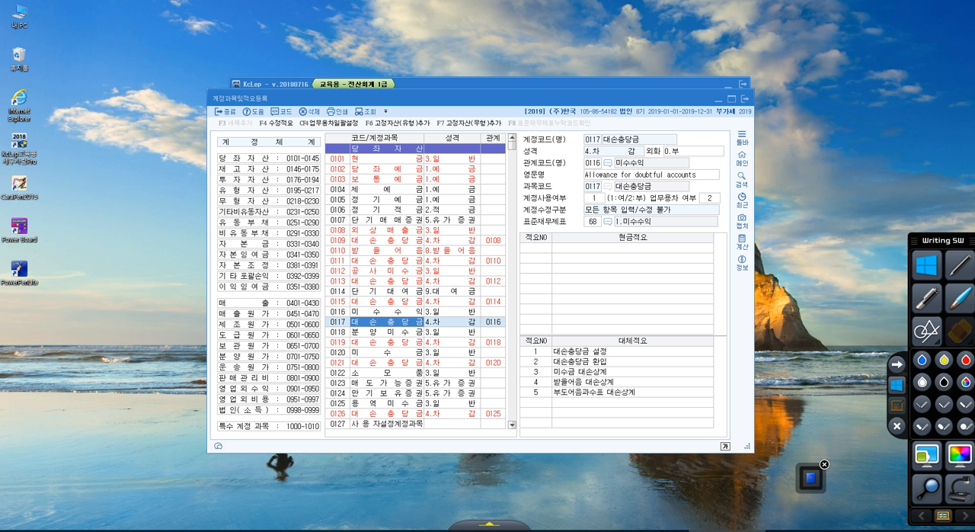
Check 예제1 in the lesson PDF, clear it off the account window, and find the account 단기투자자산평가이익 in the account list.
drag(974, 150, 522, 87)
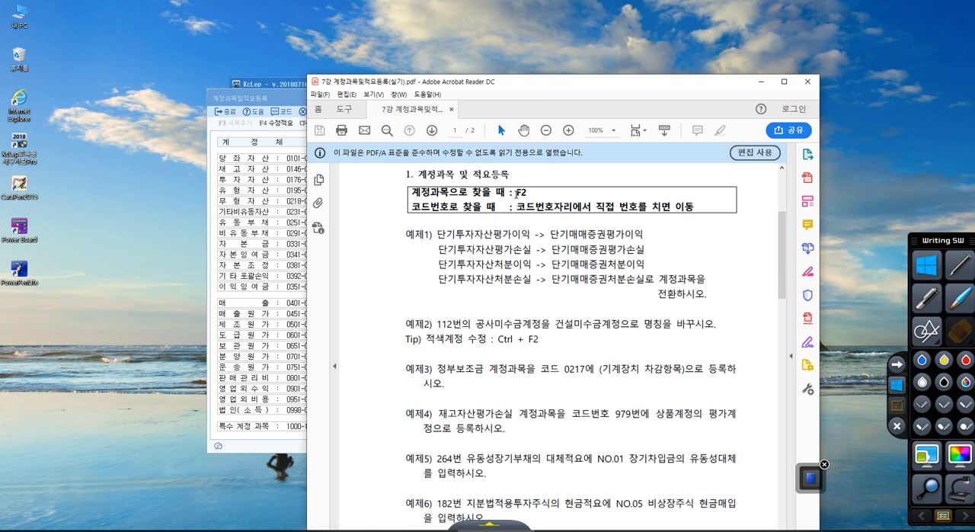
drag(537, 85, 974, 81)
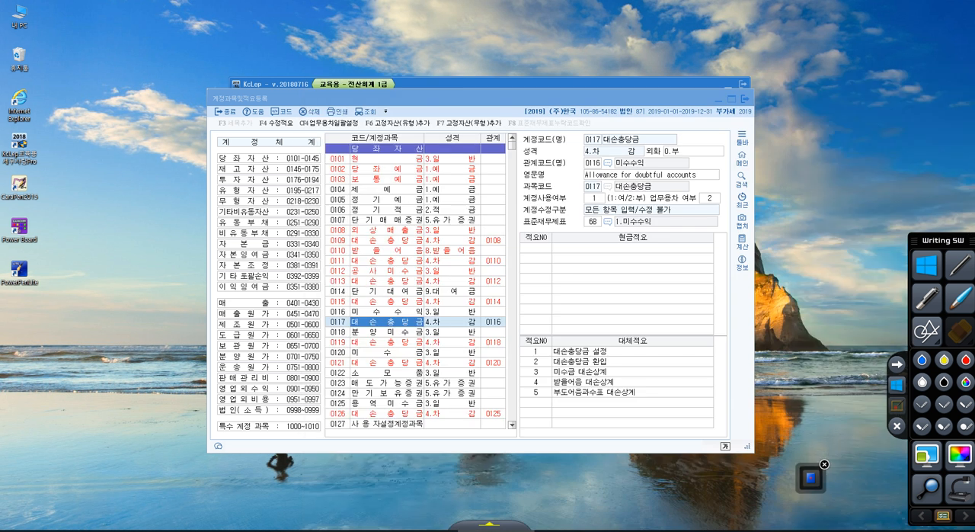
click(359, 174)
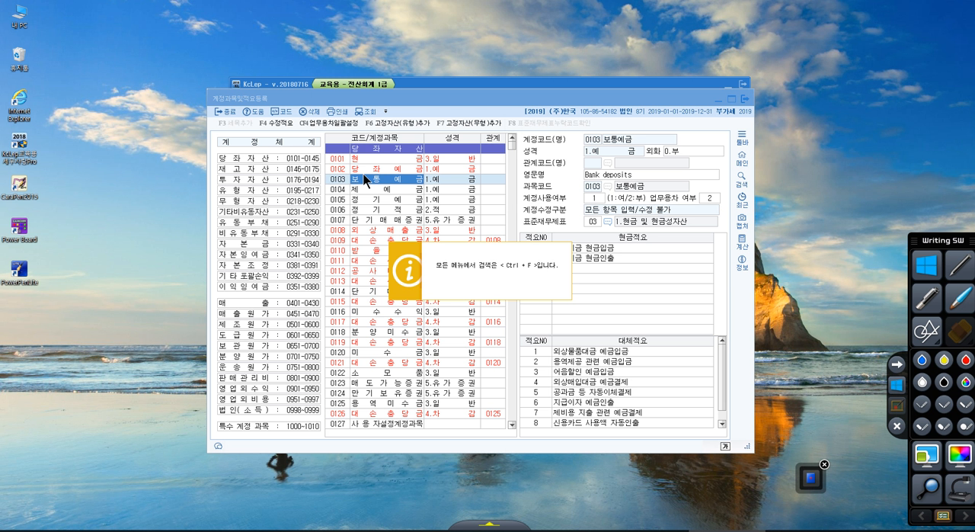
key(ctrl+f)
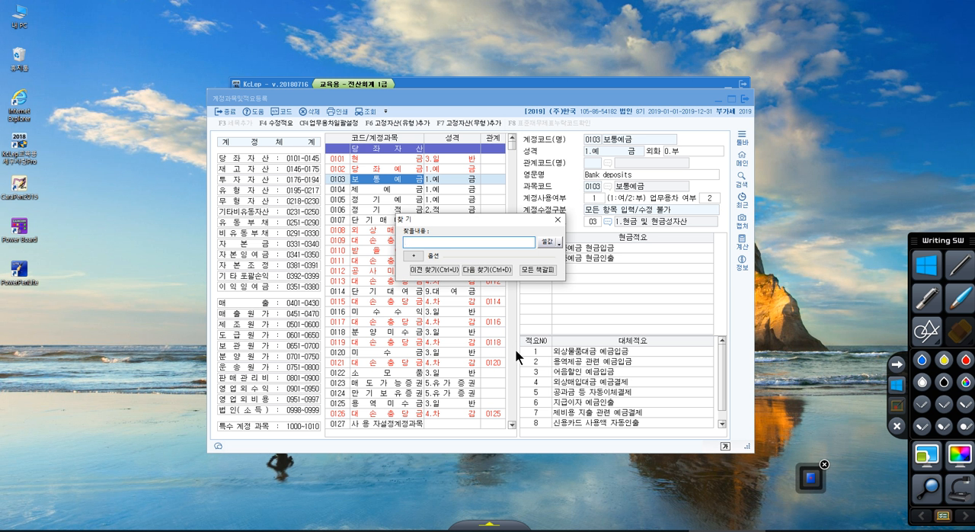
text(단기투자자산평가이익)
key(Return)
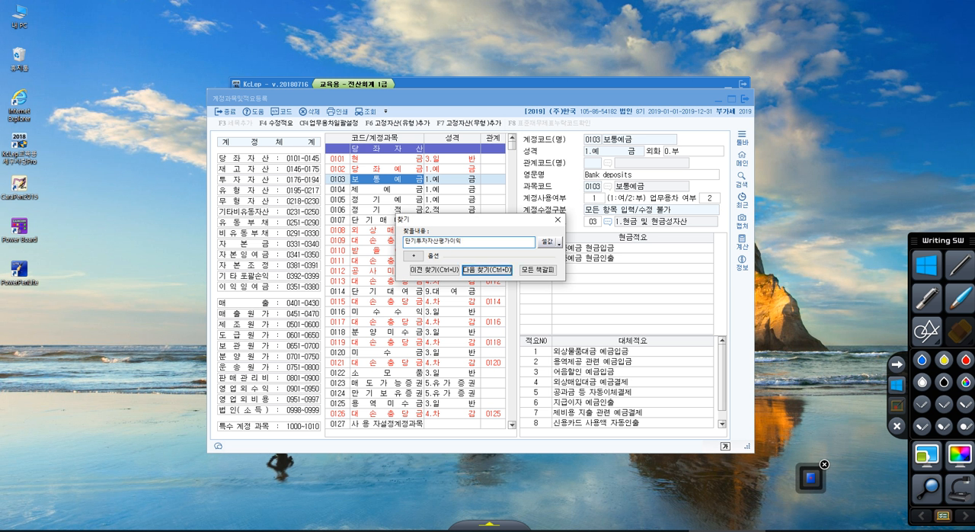
key(Return)
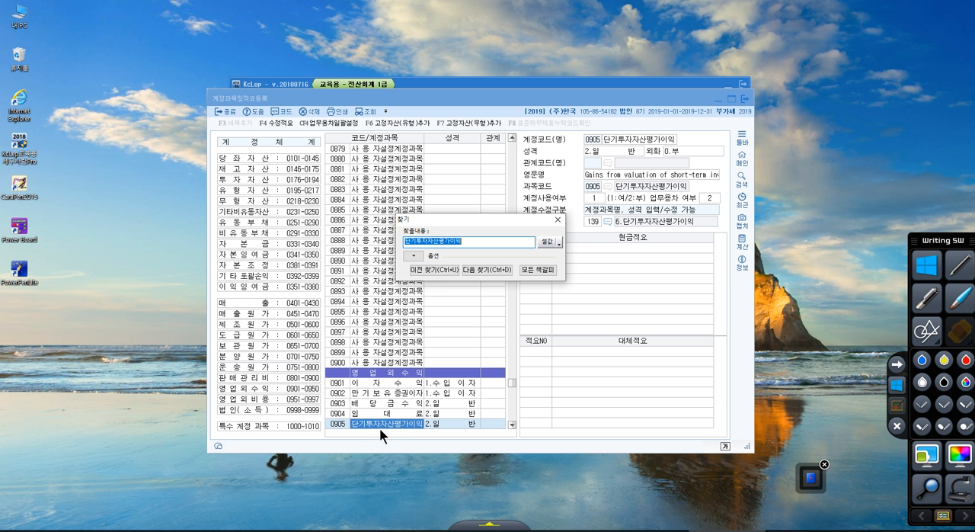
click(557, 220)
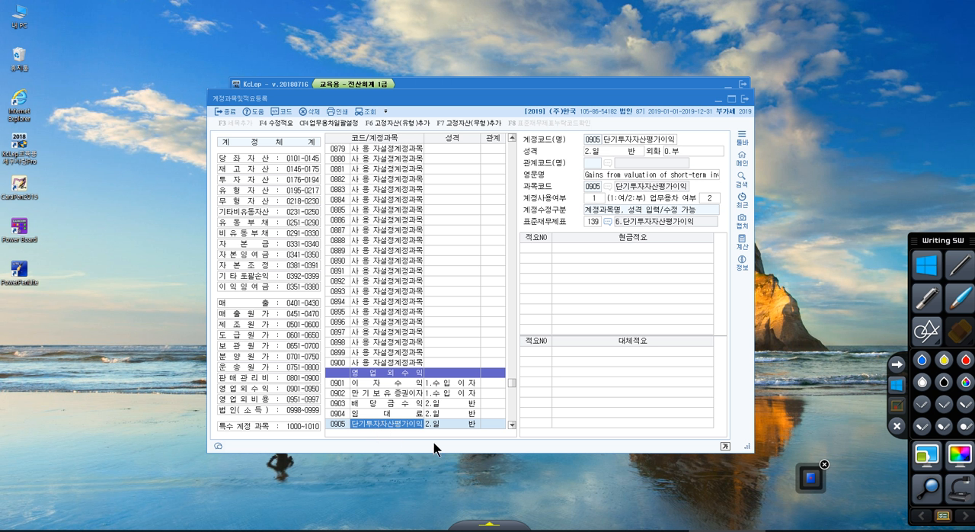
Underline account 0905 in red and draw an arrow to its 계정코드(명) field, ending with the annotations cleared.
click(895, 408)
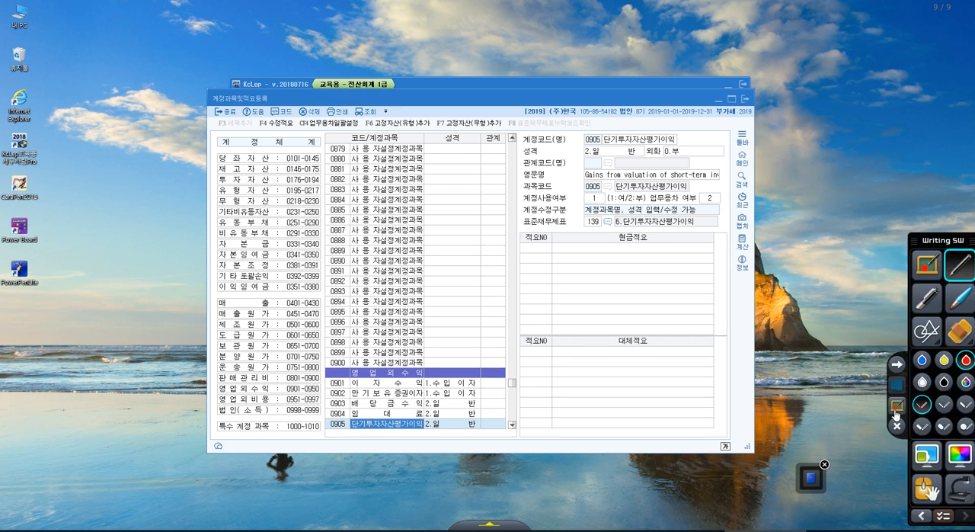
drag(353, 435, 422, 431)
mouse_move(420, 428)
mouse_down()
mouse_move(455, 213)
mouse_move(524, 141)
mouse_move(507, 152)
mouse_up()
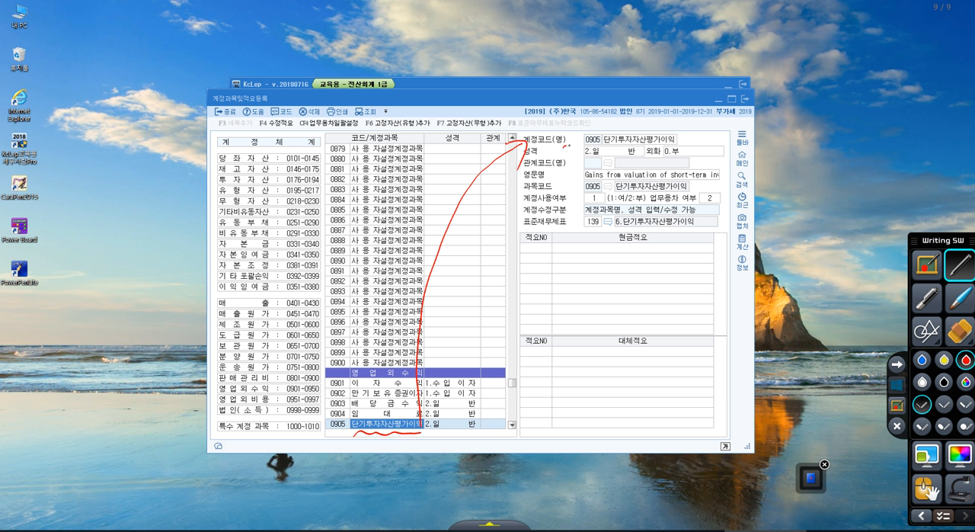
drag(565, 144, 680, 144)
click(897, 385)
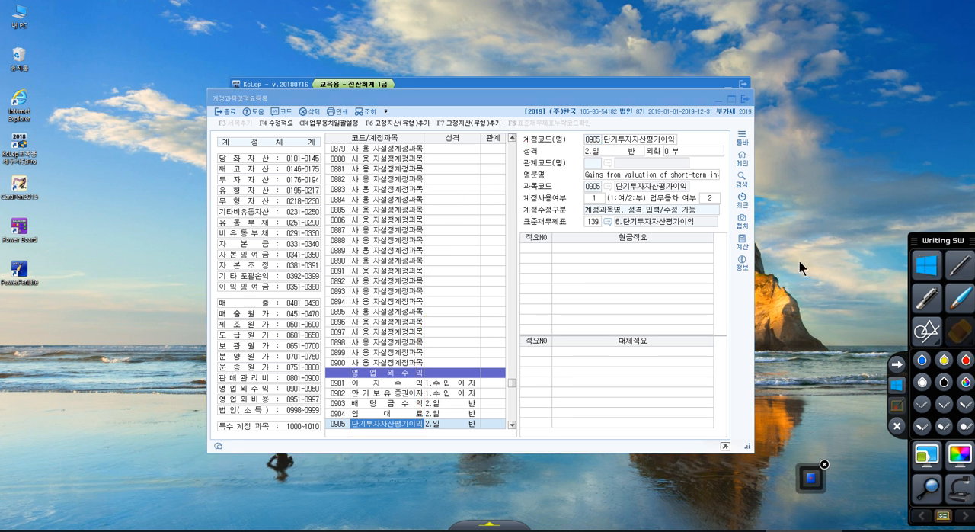
Rename account 0905 as 단기매매증권평가이익 in its 계정코드(명) field.
click(651, 143)
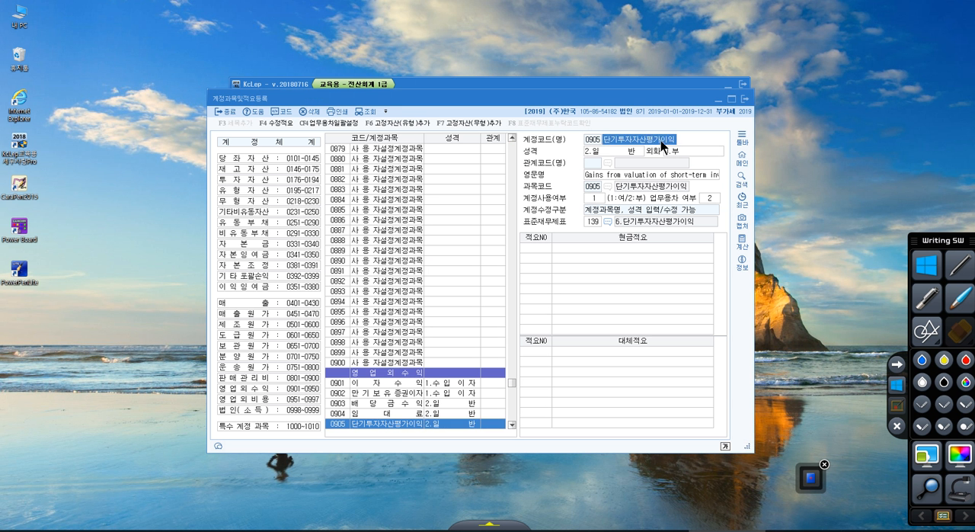
text(다기)
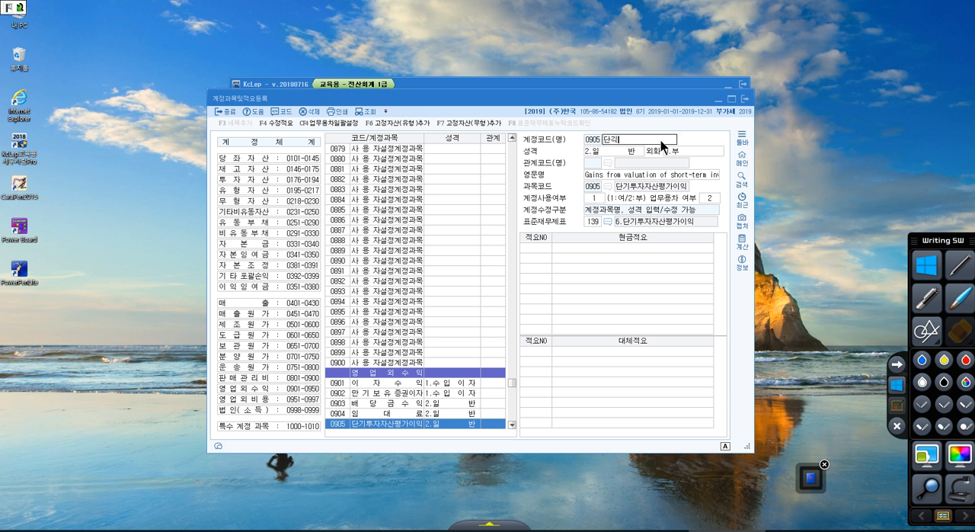
text(매매증권평가이이ㄱ)
key(Return)
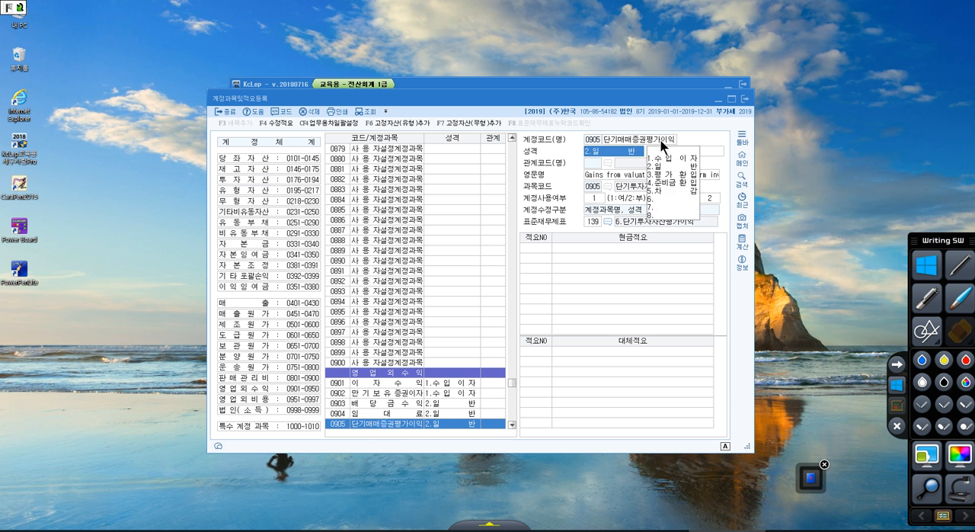
Mark in red that the name is edited in 계정코드(명), crossing out the 0905 list row and linking both, ending with the annotations cleared.
click(898, 426)
drag(647, 123, 650, 145)
mouse_move(644, 143)
mouse_down()
mouse_move(654, 148)
mouse_move(658, 135)
mouse_up()
mouse_move(589, 150)
mouse_down()
mouse_move(489, 274)
mouse_move(405, 432)
mouse_up()
drag(398, 419, 415, 419)
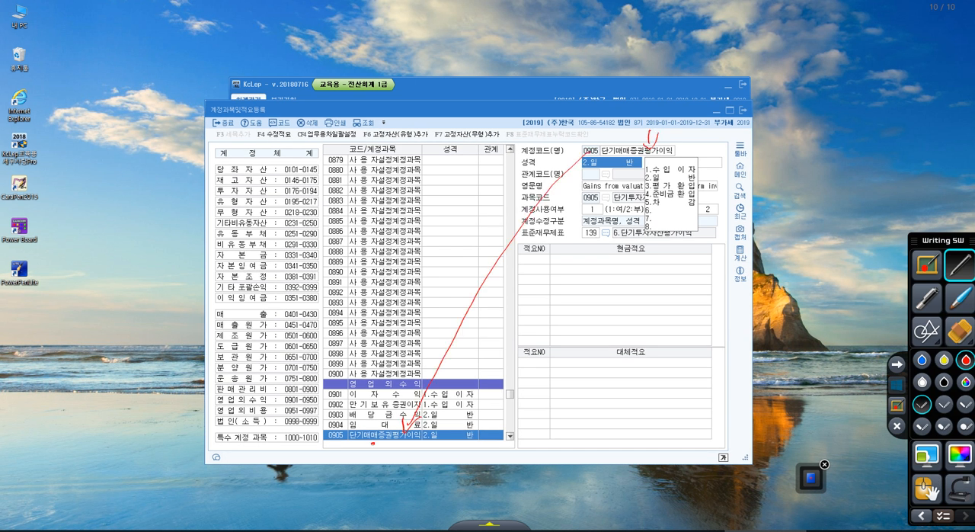
mouse_move(373, 444)
mouse_down()
mouse_move(411, 448)
mouse_move(398, 423)
mouse_up()
drag(401, 404, 375, 464)
mouse_move(368, 413)
mouse_down()
mouse_move(412, 467)
mouse_move(456, 295)
mouse_move(586, 146)
mouse_up()
drag(577, 167, 582, 180)
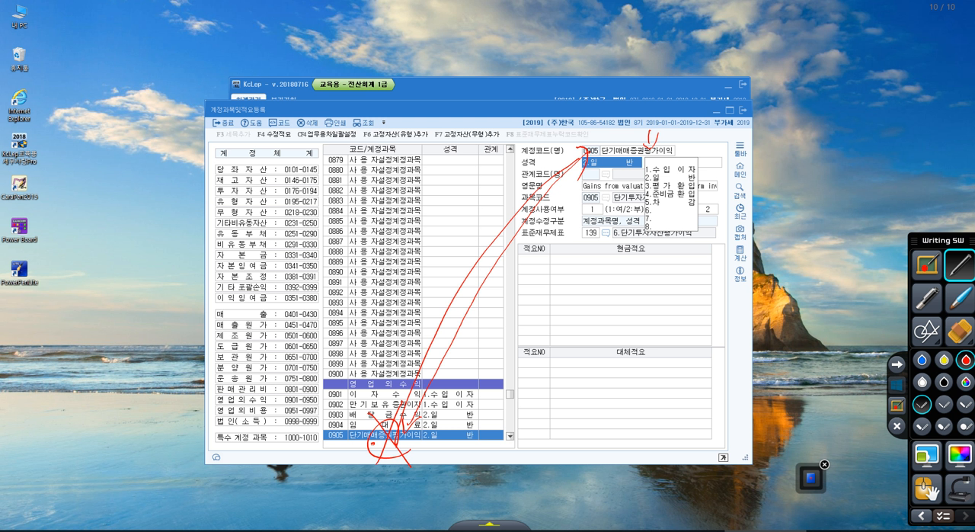
mouse_move(334, 466)
mouse_down()
mouse_move(360, 435)
mouse_move(360, 459)
mouse_up()
click(899, 385)
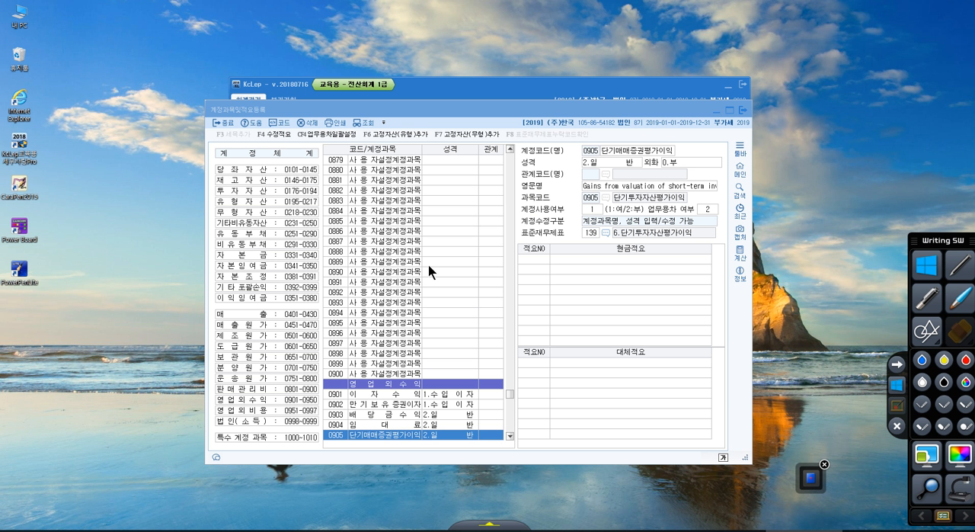
Find the account 단기투자자산평가손실 and rename it as 단기매매증권평가손실.
click(388, 294)
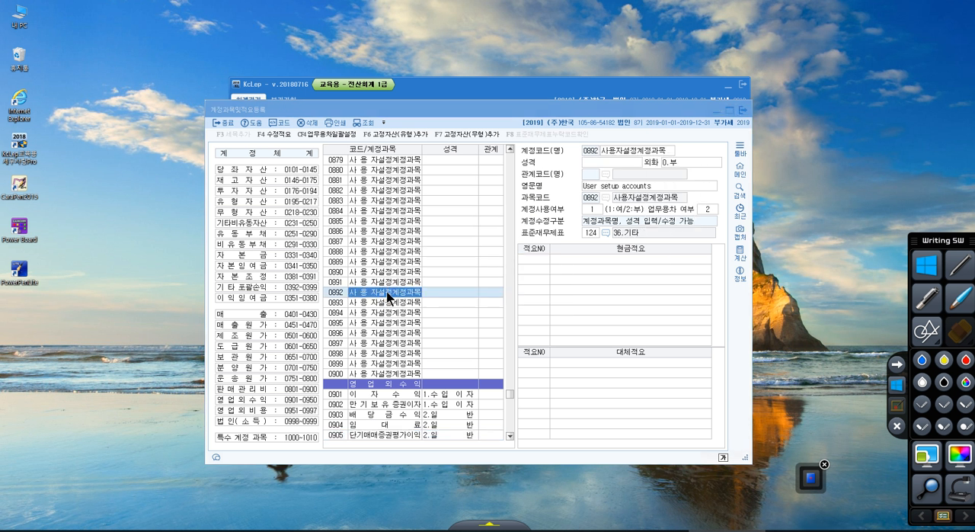
key(ctrl+f)
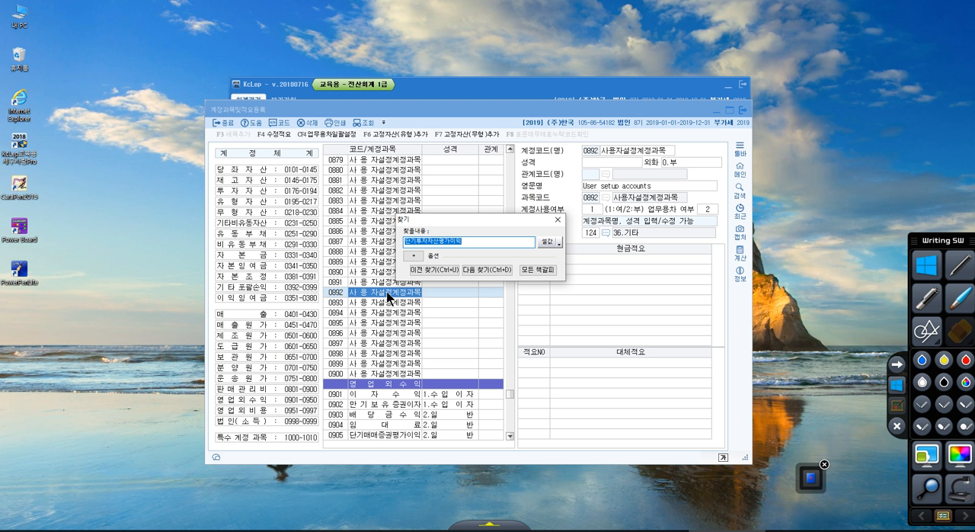
text(단기투자자산평가손실)
key(Return)
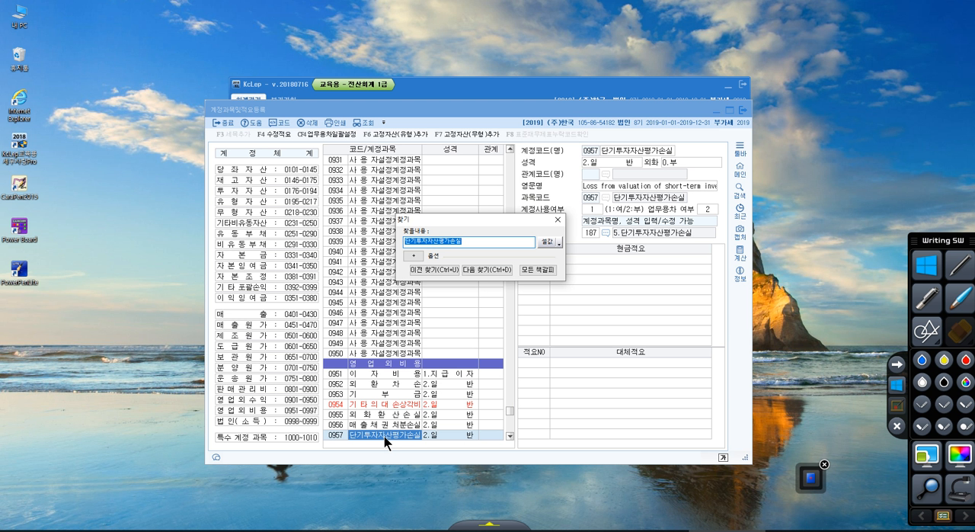
click(633, 151)
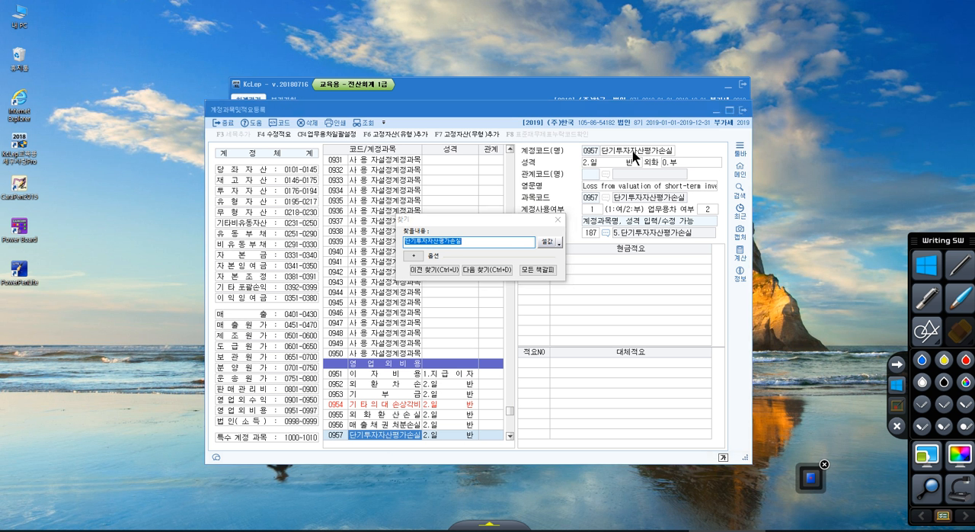
click(632, 151)
text(단기매)
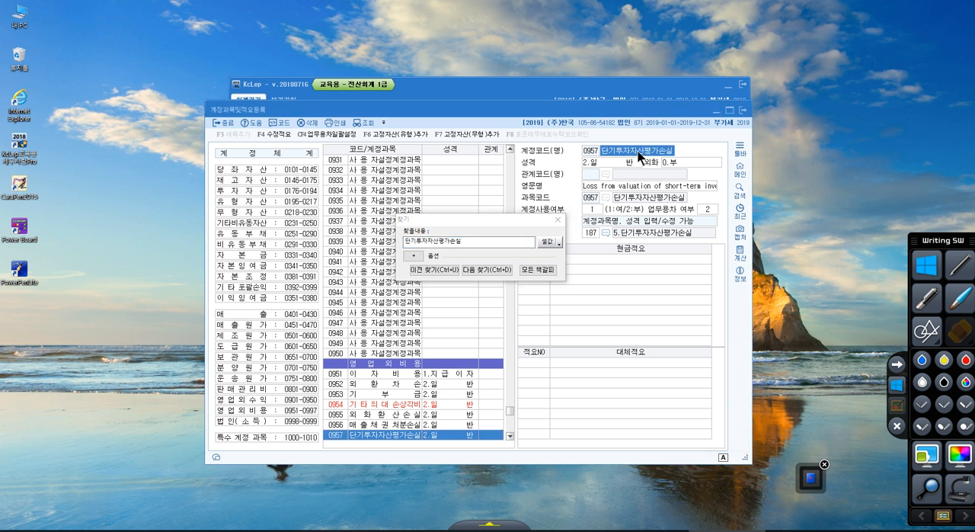
text(매증ㄱ)
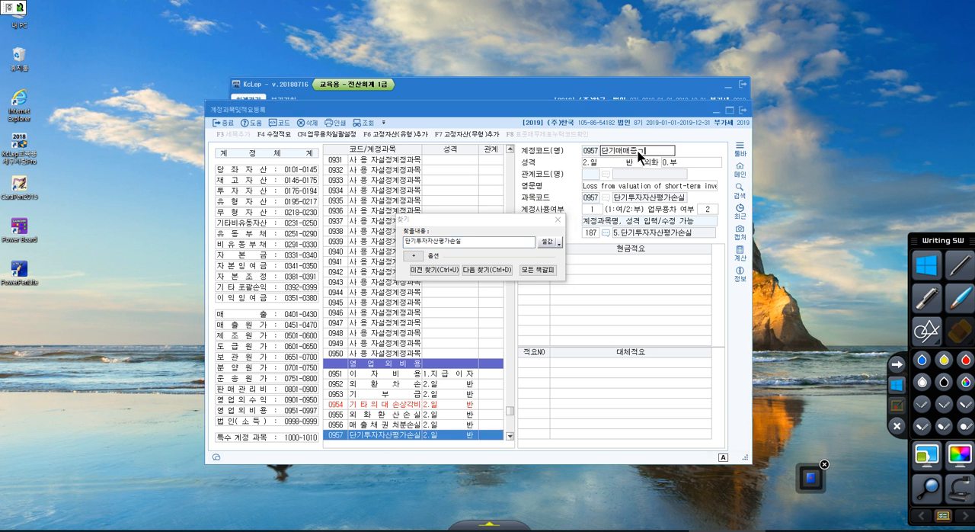
text(권평)
text(가손실)
key(Return)
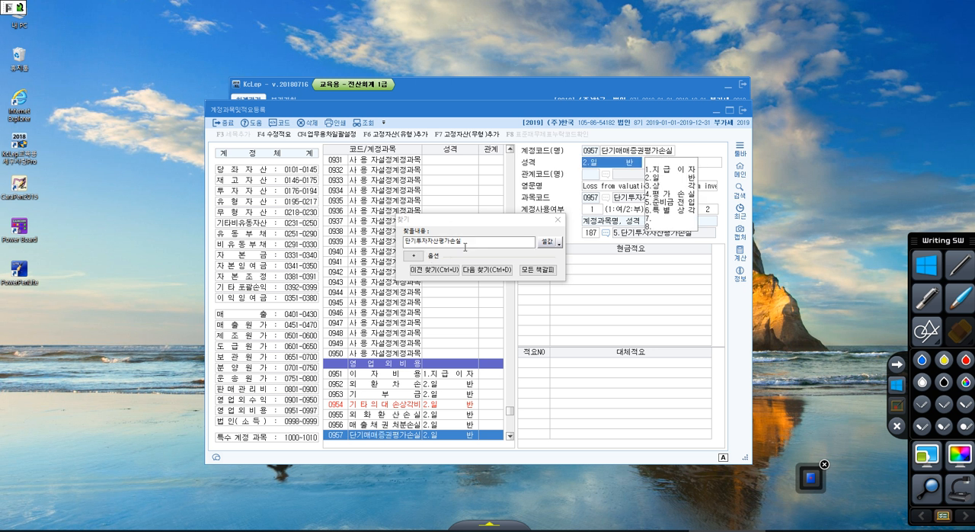
Find the account 단기투자자산처분이익 and rename it as 단기매매증권처분이익.
drag(465, 242, 414, 239)
text(단)
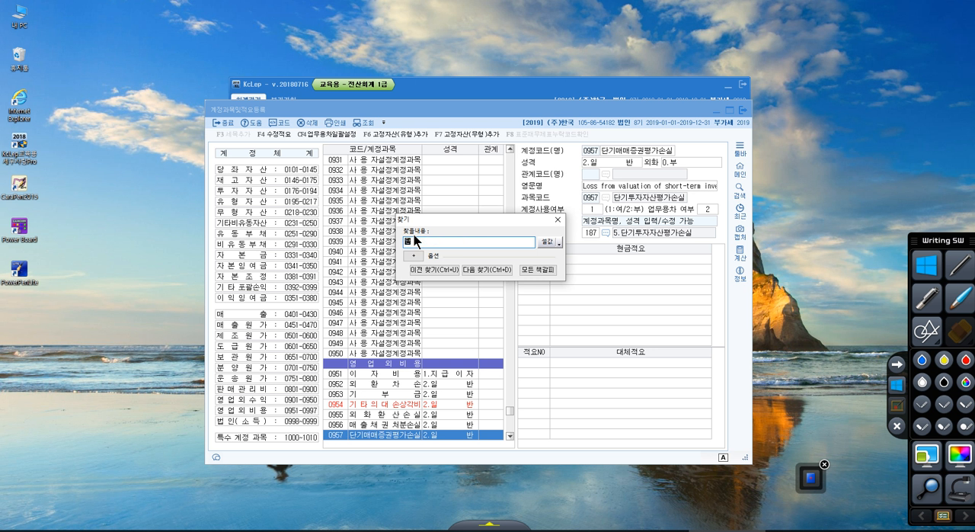
text(기투자자산처분이)
key(Return)
key(Return)
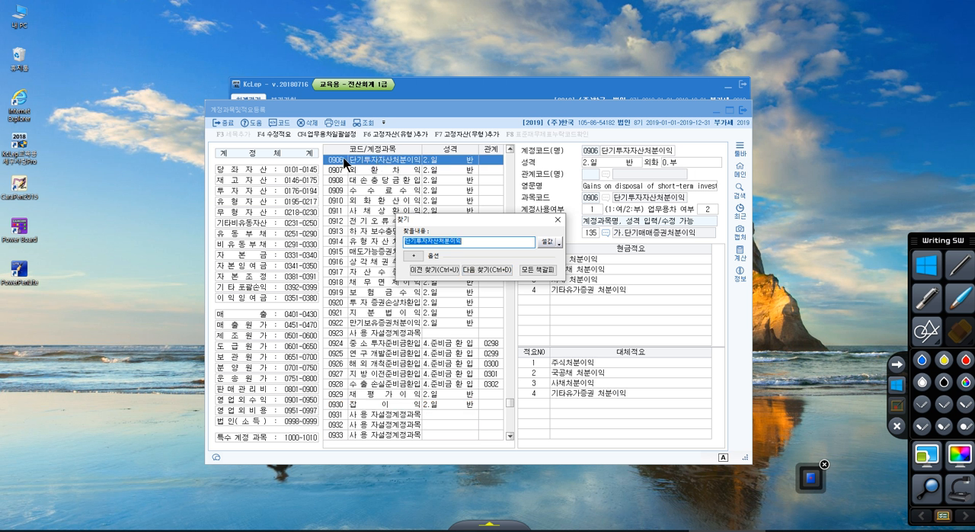
click(611, 151)
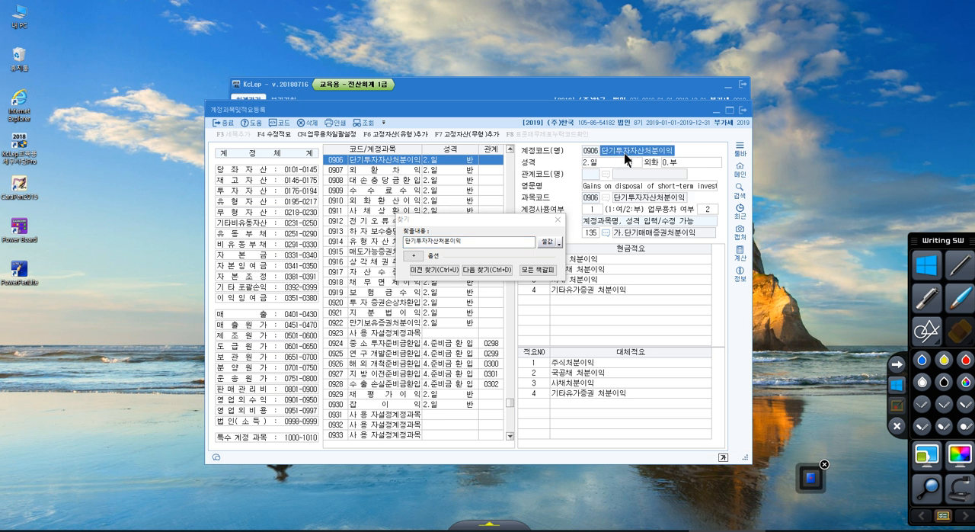
text(단기)
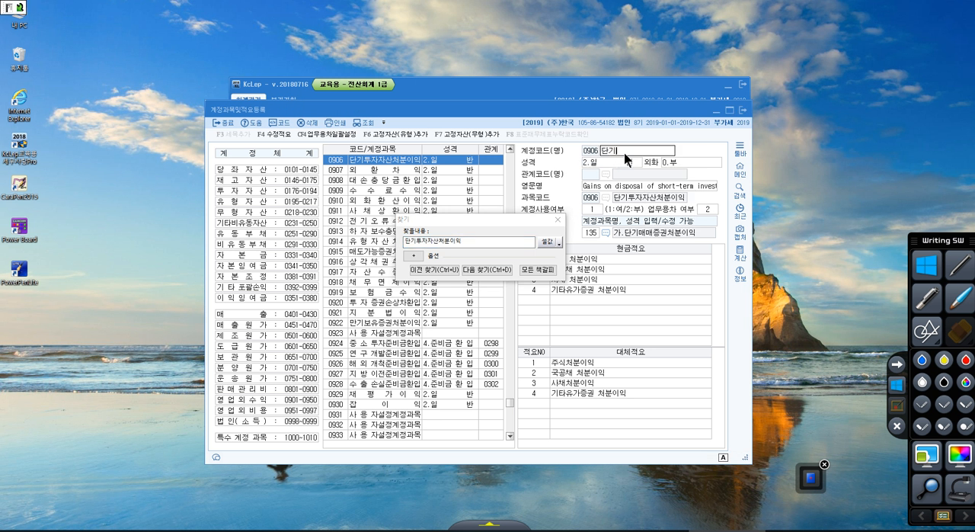
text(매매즈권처분이익)
key(Return)
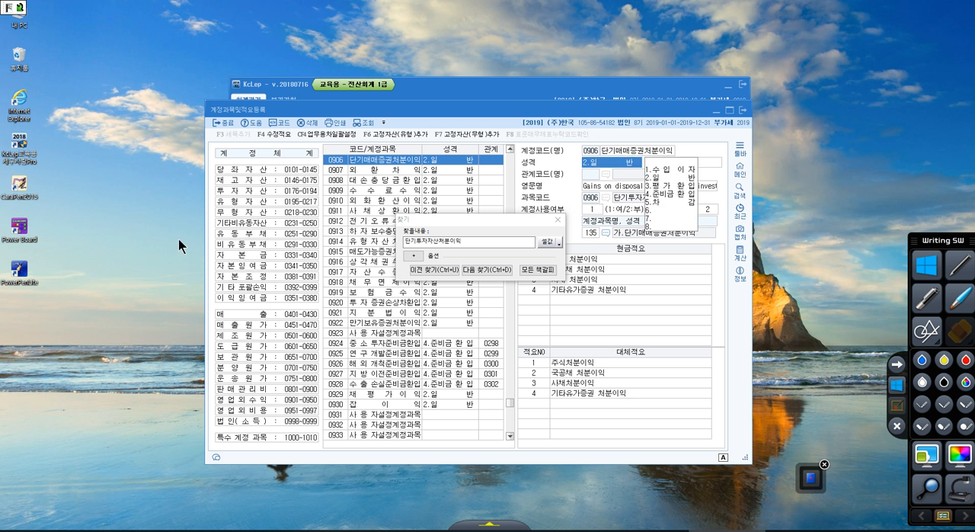
Find the account 단기투자자산처분손실, rename it as 단기매매증권처분손실, and close the search dialog.
click(464, 251)
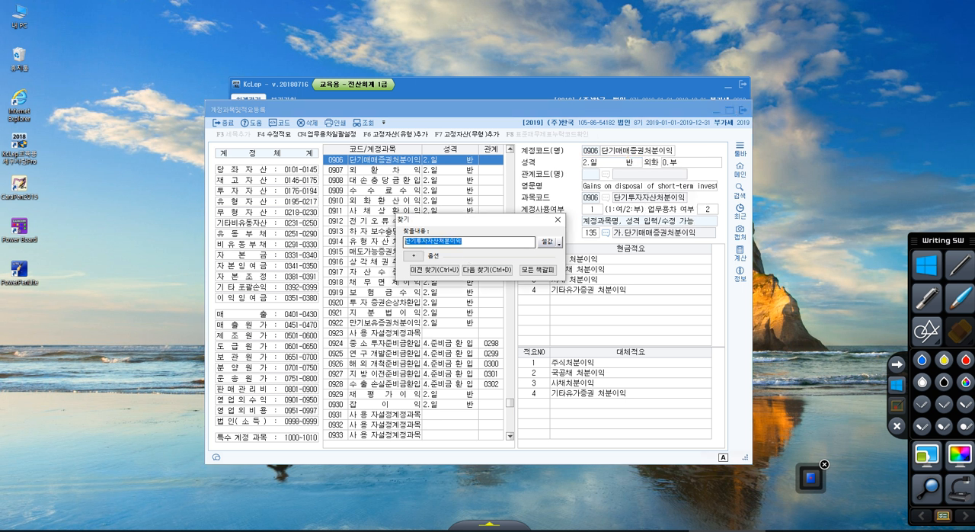
text(단기)
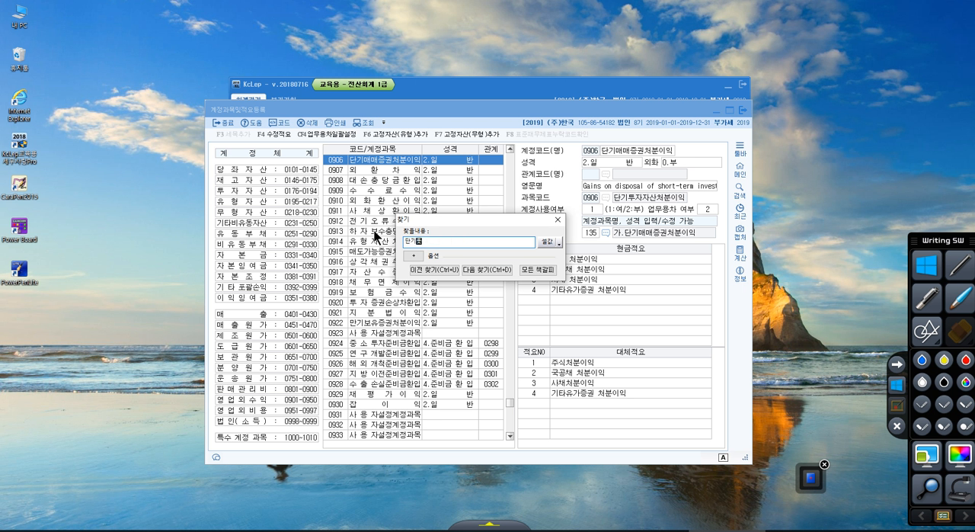
text(투자자산처분손실)
key(Return)
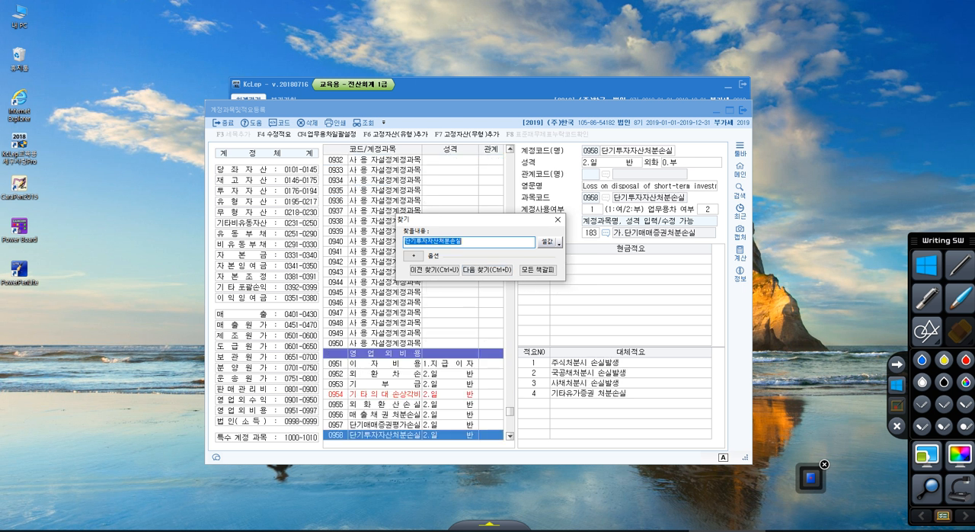
click(628, 153)
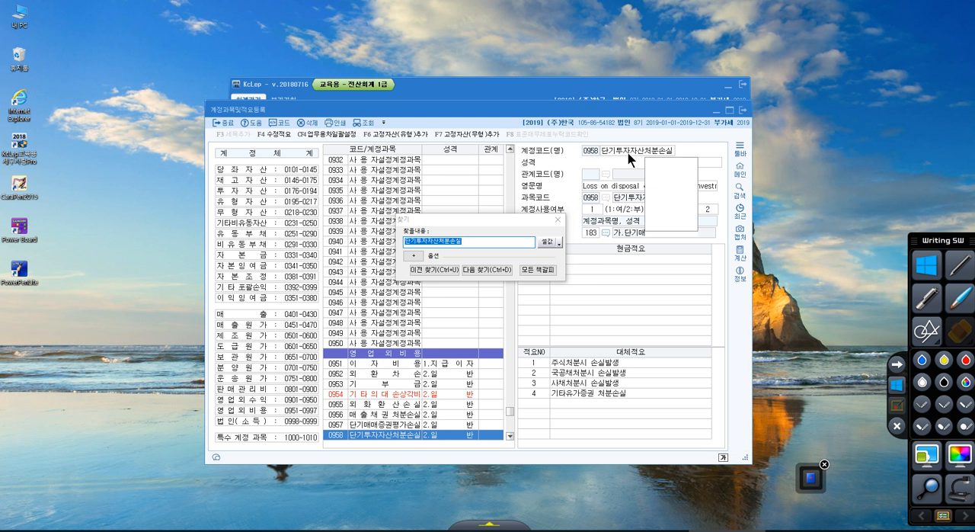
text(단기)
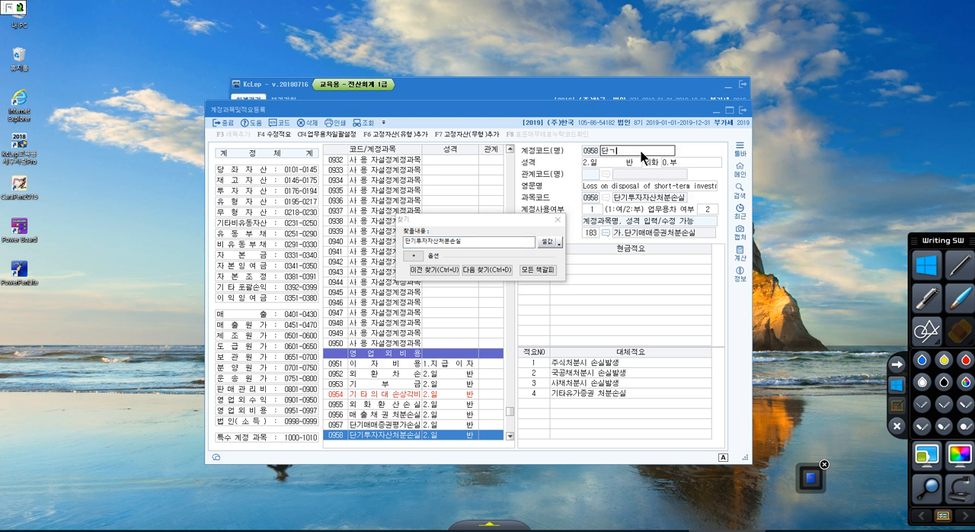
text(매매증권처분손실)
key(Return)
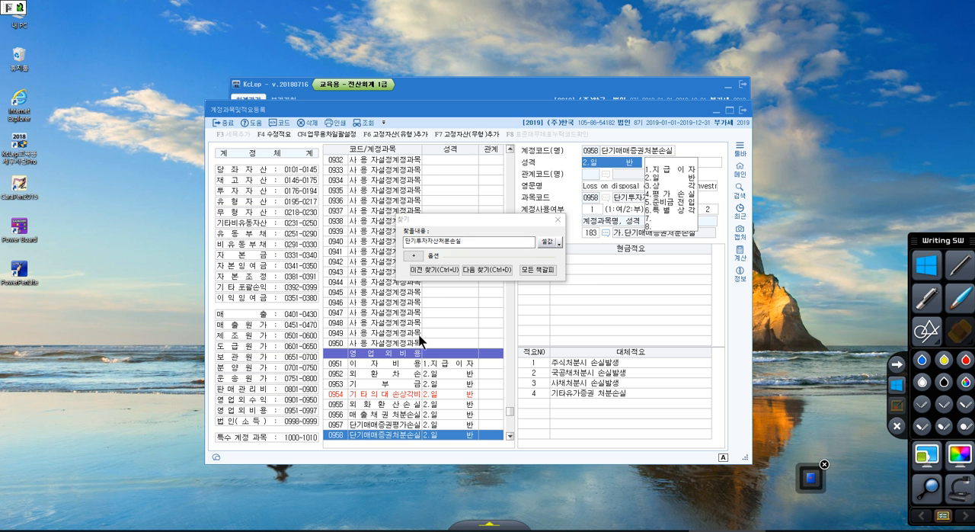
click(557, 219)
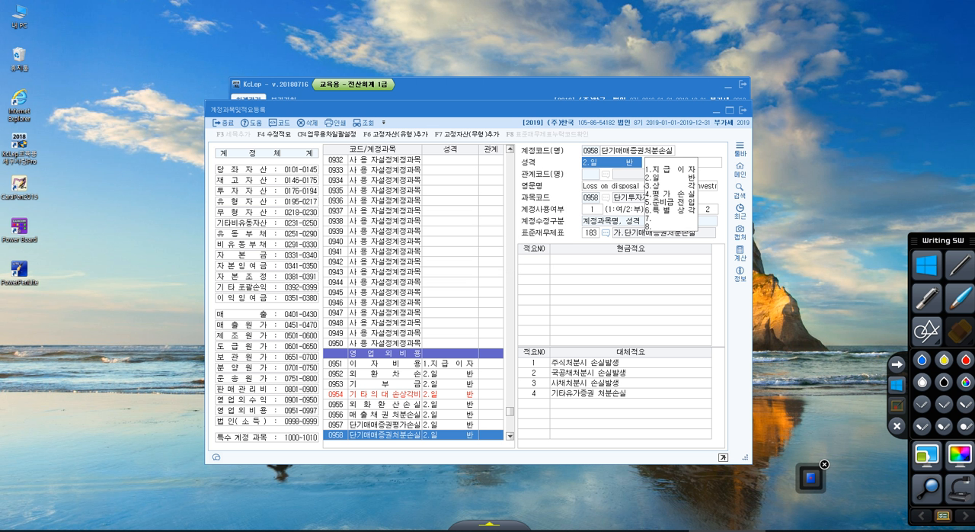
Mark in red 예제2's 112번 공사미수금계정 in the lesson PDF, link it to the code-number search rule, then clear the marks and minimize the PDF.
drag(974, 84, 378, 35)
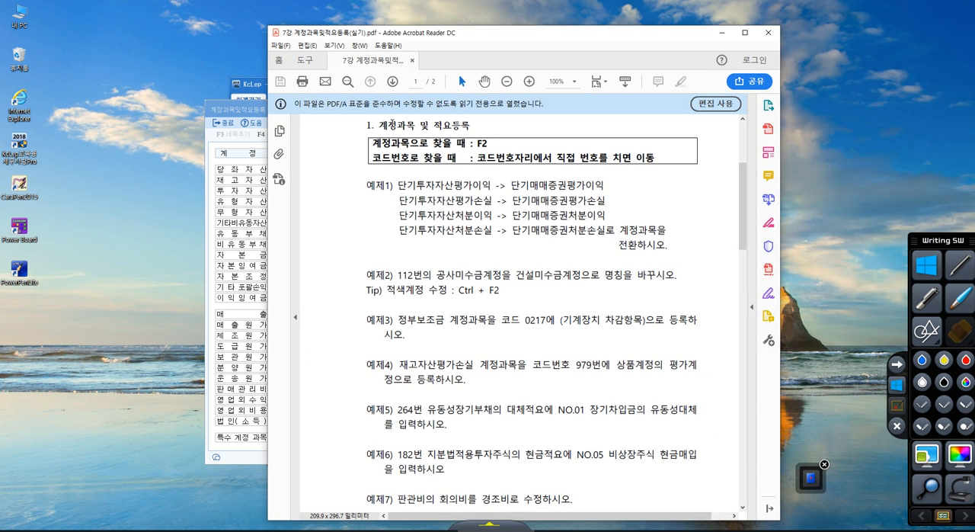
click(893, 411)
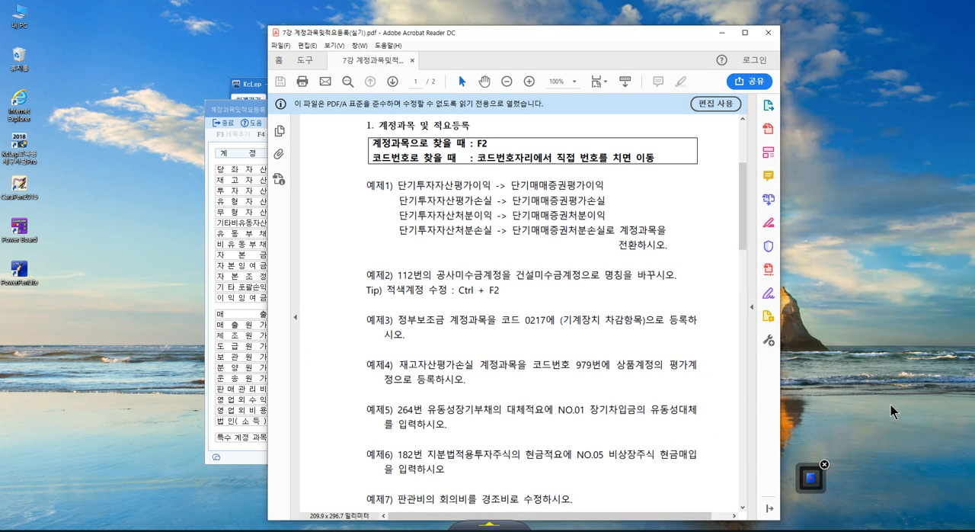
click(893, 410)
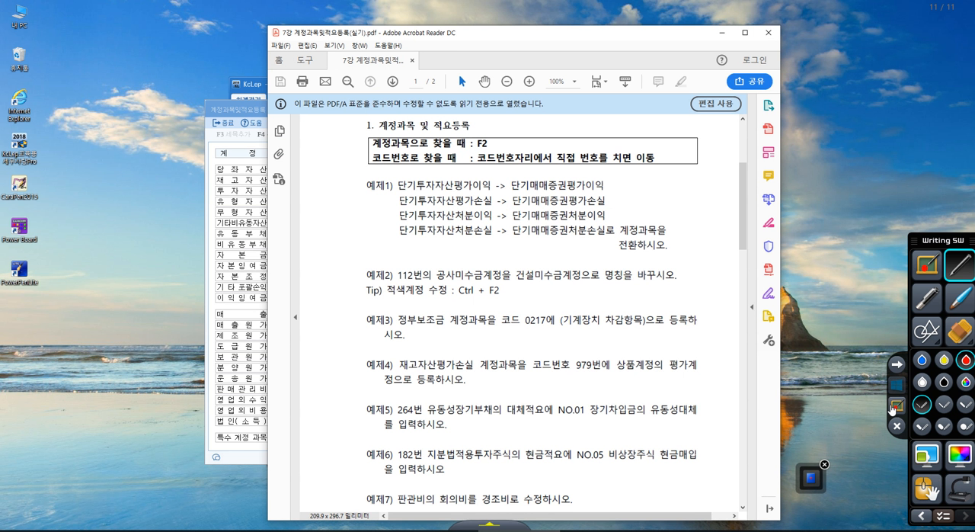
mouse_move(406, 286)
mouse_down()
mouse_move(396, 278)
mouse_move(496, 282)
mouse_up()
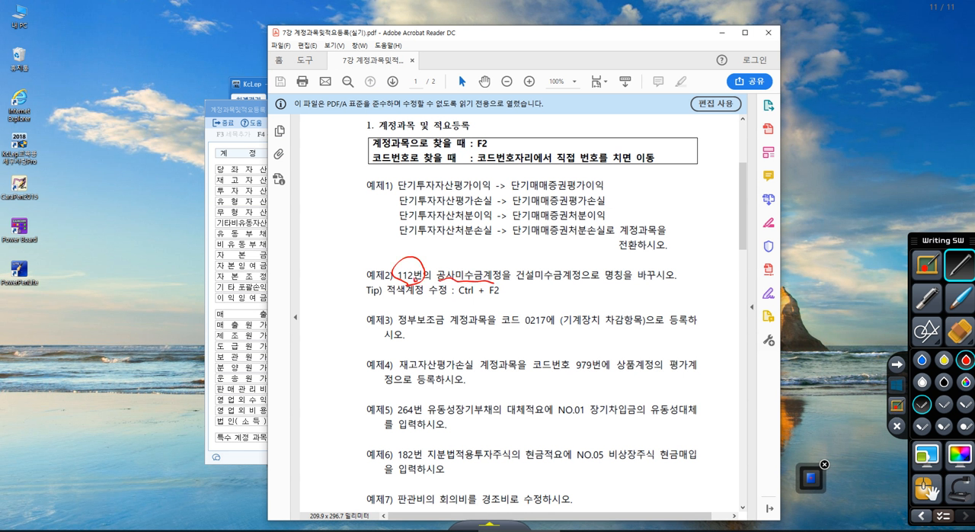
drag(374, 169, 450, 169)
mouse_move(401, 256)
mouse_down()
mouse_move(363, 163)
mouse_move(370, 153)
mouse_up()
drag(371, 155, 373, 182)
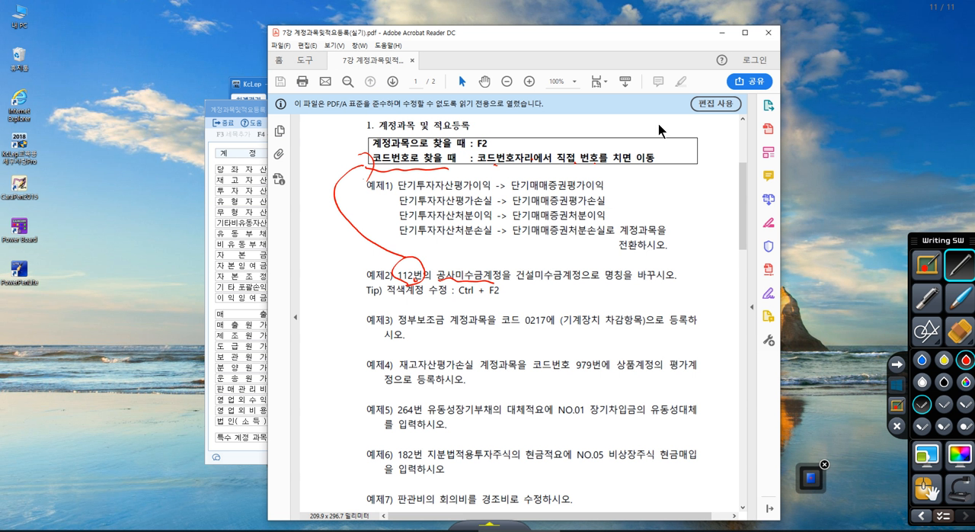
click(897, 388)
click(722, 33)
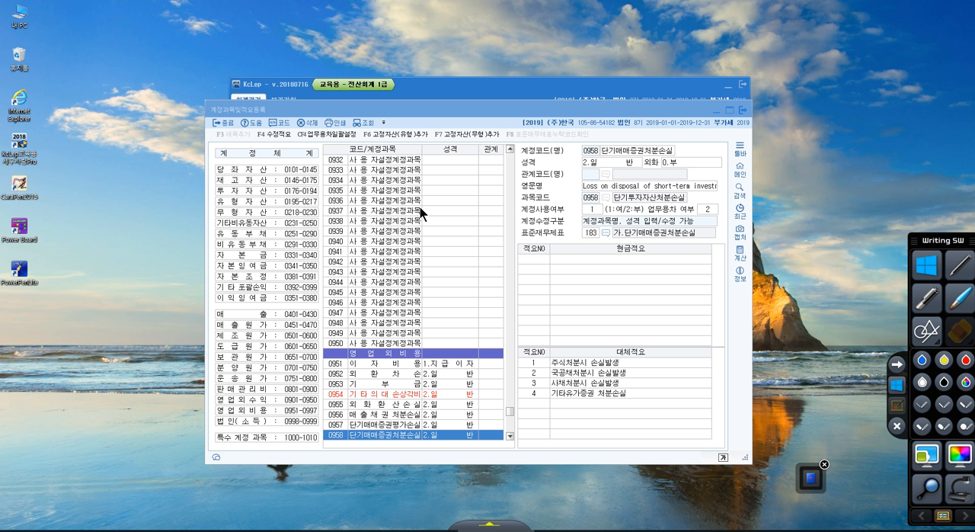
Browse the account list and select various 사용자설정계정과목 rows in the code column.
click(338, 162)
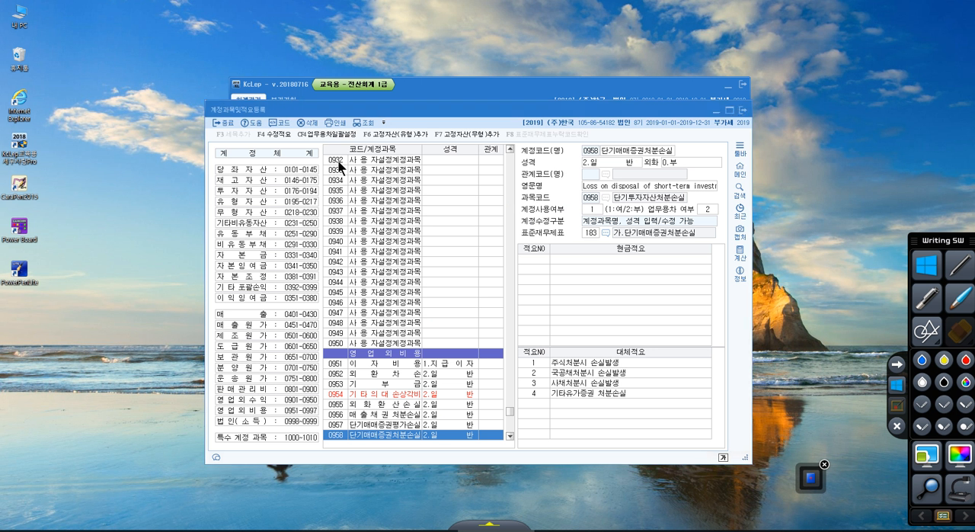
drag(332, 193, 336, 306)
click(336, 306)
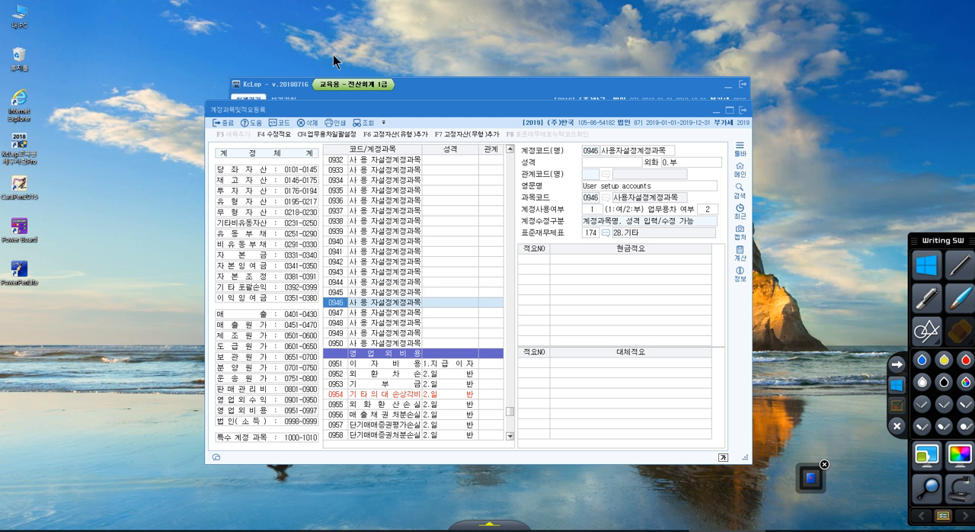
scroll(341, 279, up, 3)
scroll(345, 263, up, 10)
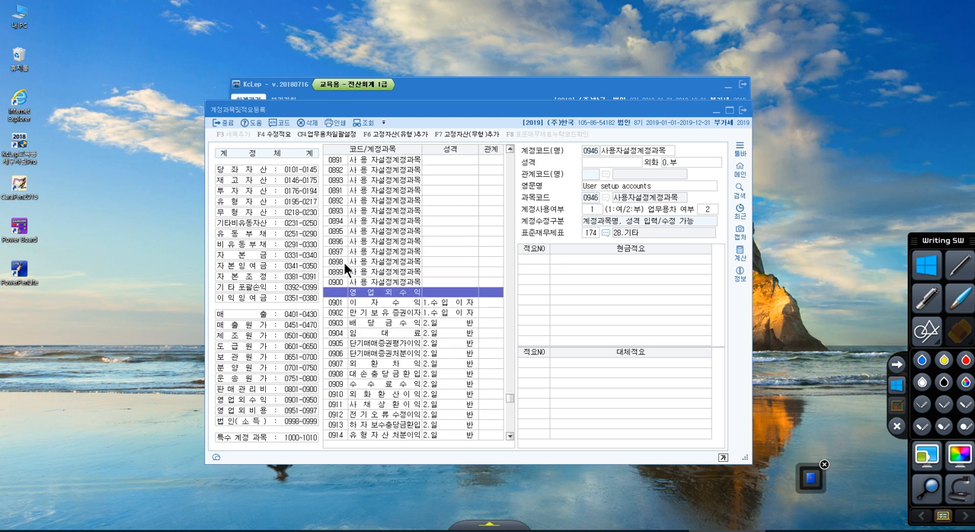
scroll(344, 263, up, 10)
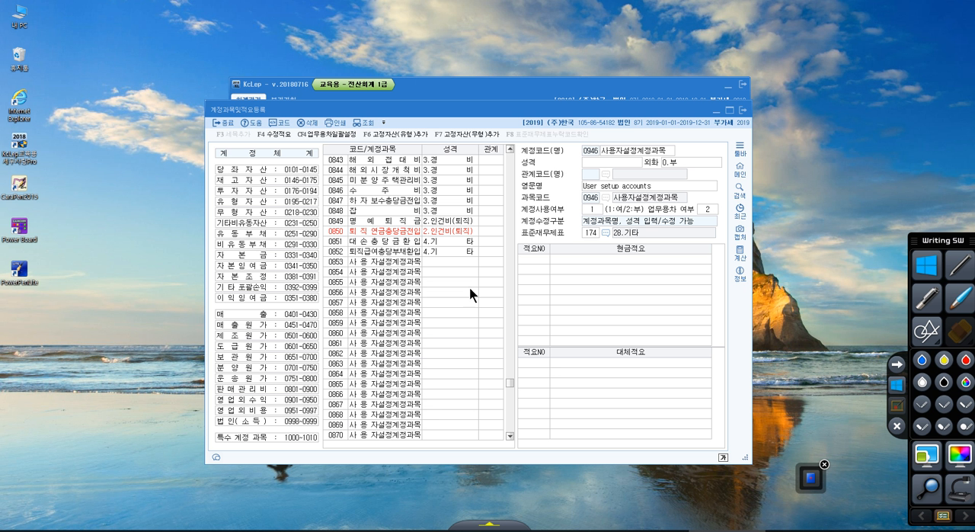
click(343, 292)
click(339, 272)
click(339, 312)
drag(335, 345, 335, 414)
key(Down)
key(Down)
key(Down)
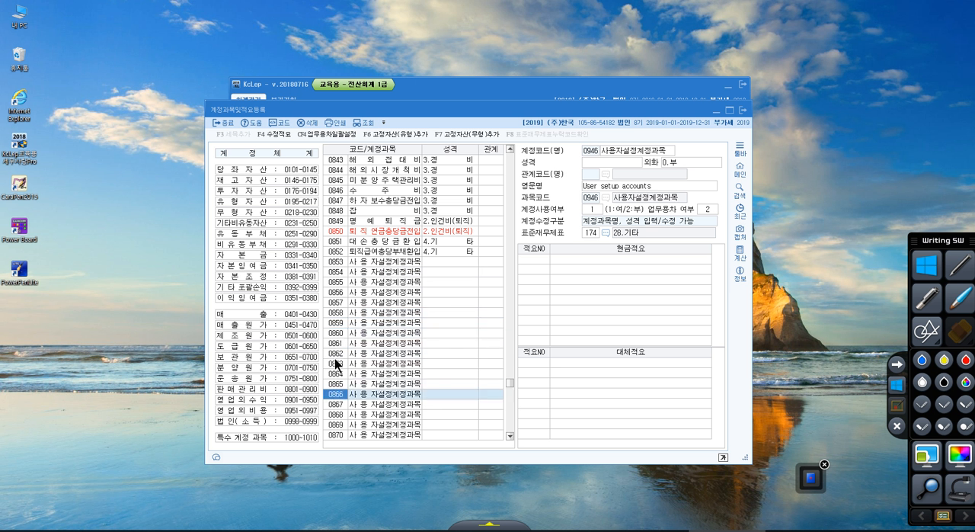
Jump to account code 112 in the account list.
key(Up)
key(Up)
key(Up)
key(Up)
key(Up)
key(Up)
key(Up)
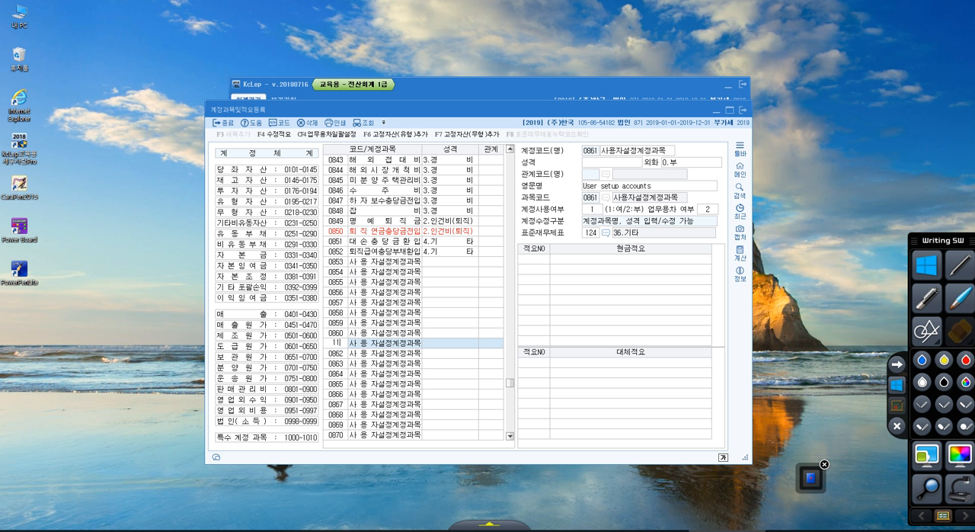
text(2)
key(Return)
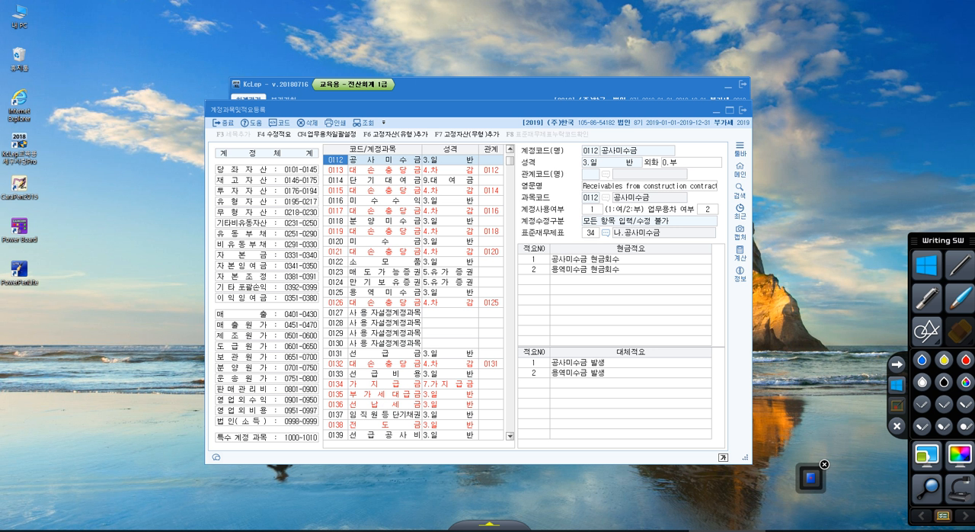
Circle the name 공사미수금 in 계정코드(명) in red, add a red mark beside it, and clear the annotations.
click(358, 157)
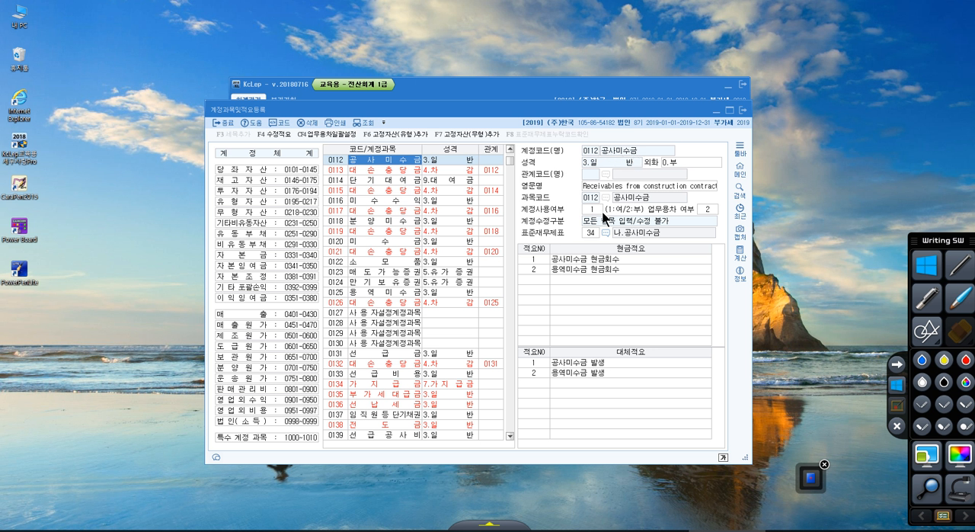
click(895, 406)
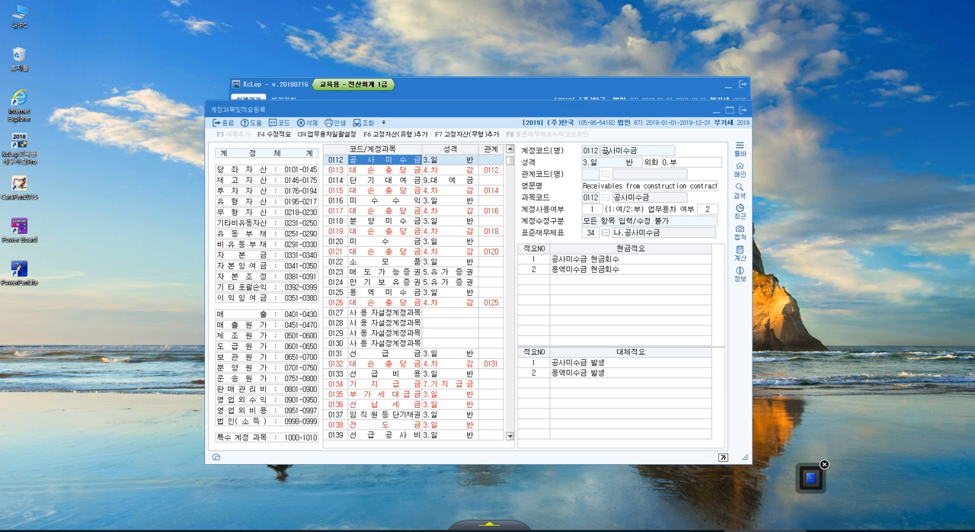
drag(638, 149, 637, 157)
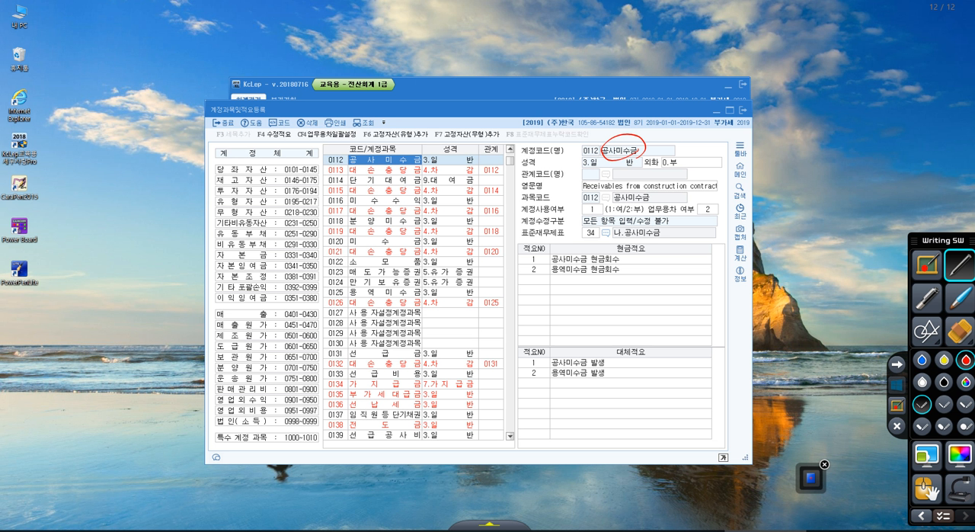
mouse_move(684, 129)
mouse_down()
mouse_move(693, 156)
mouse_move(724, 153)
mouse_up()
click(897, 390)
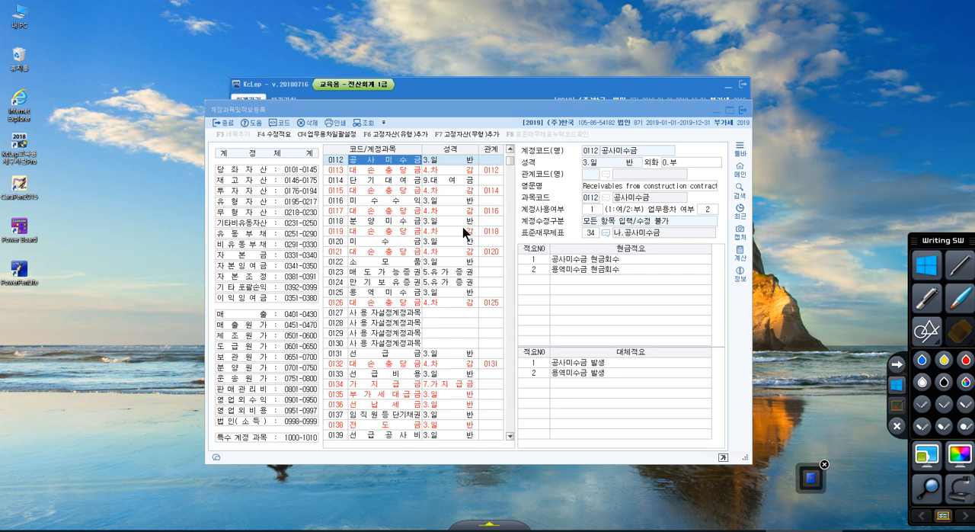
Select account 0114 단기대여금, circle the list's account name column in red, and clear the annotation.
click(338, 181)
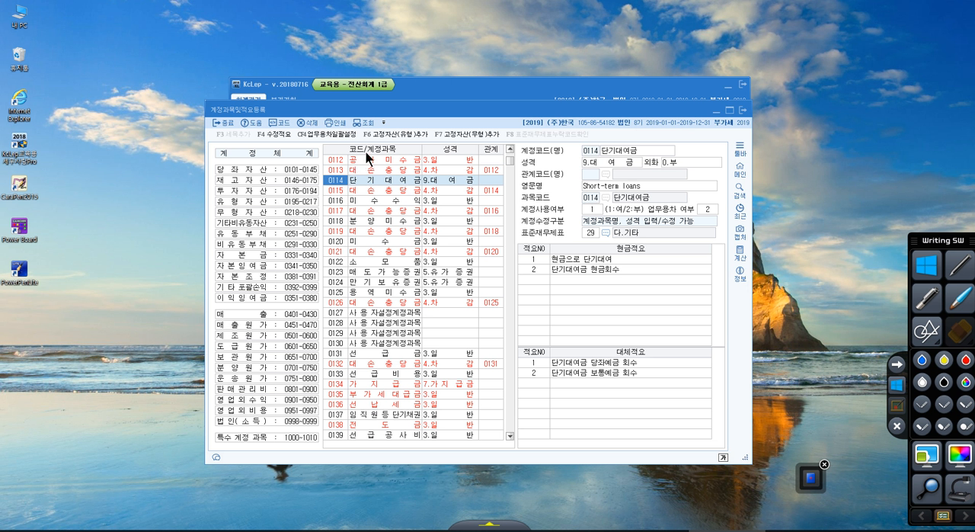
click(960, 265)
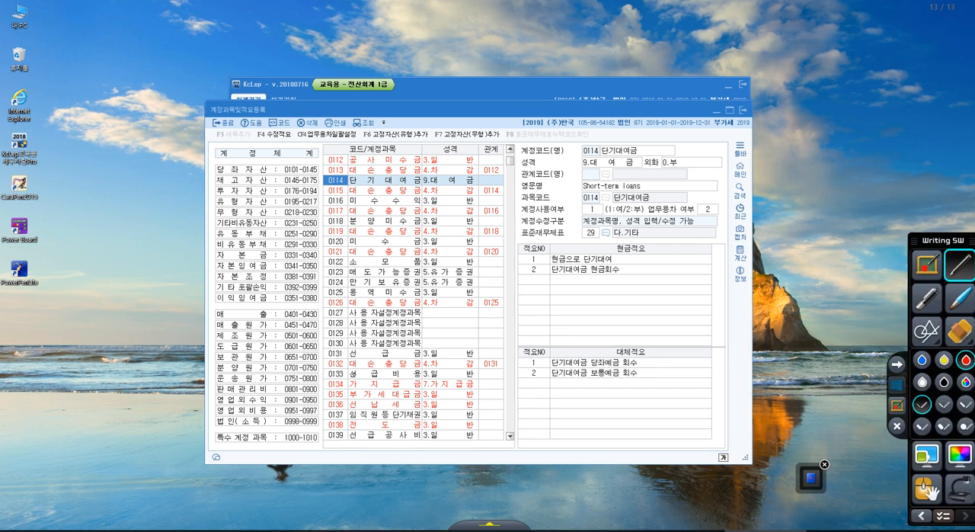
mouse_move(395, 141)
mouse_down()
mouse_move(368, 166)
mouse_move(424, 352)
mouse_move(396, 144)
mouse_up()
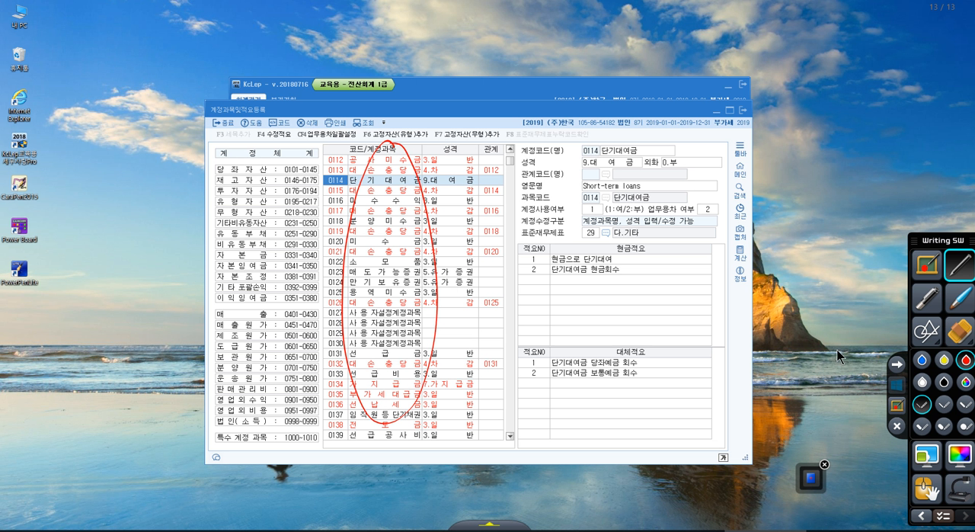
click(896, 383)
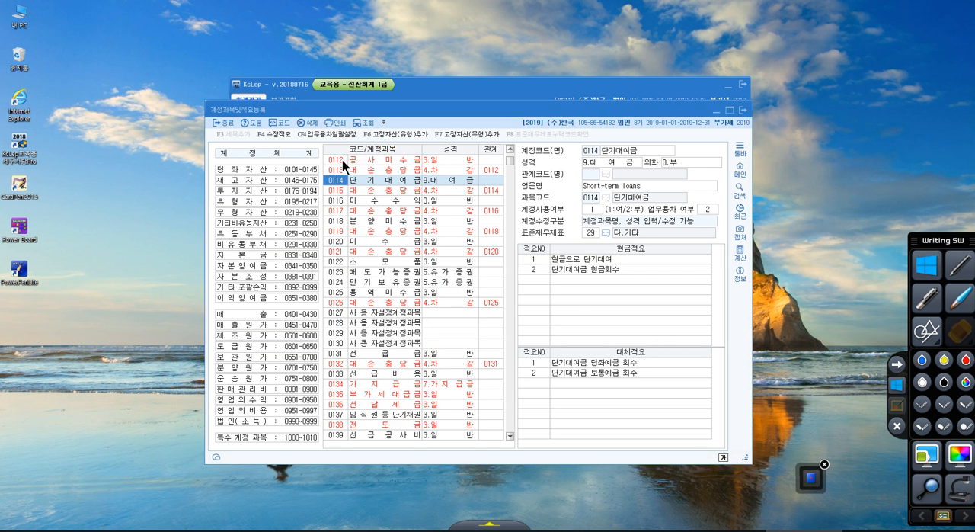
Unlock the name of account 0112 공사미수금 and rename the account as 건설미수금.
click(375, 160)
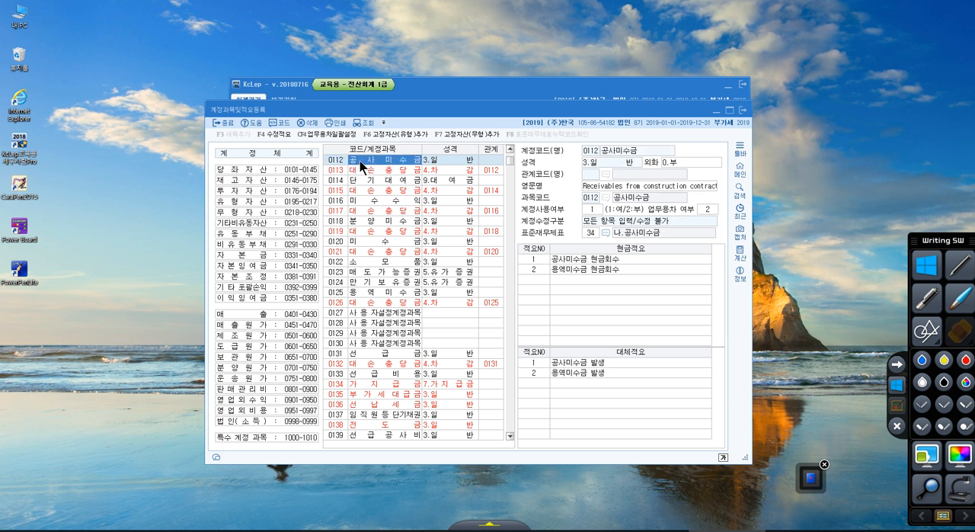
click(345, 160)
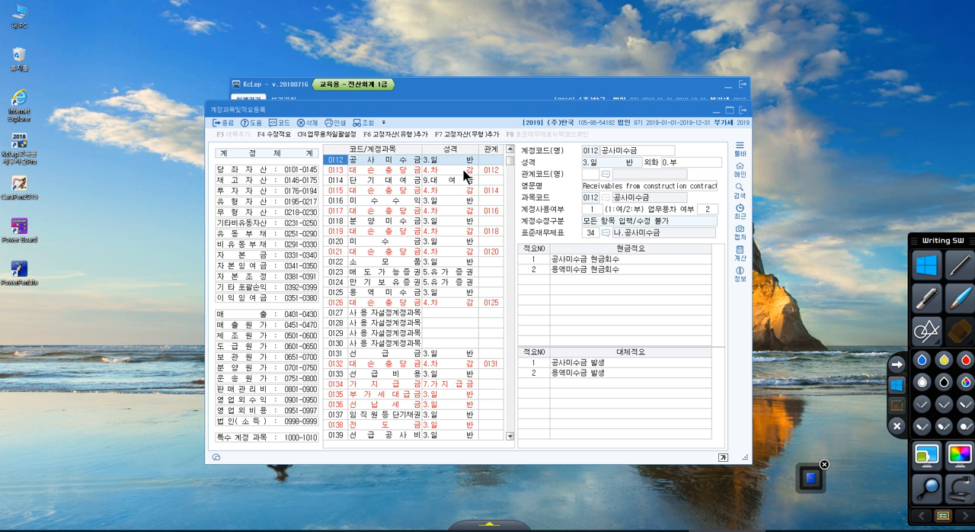
click(632, 150)
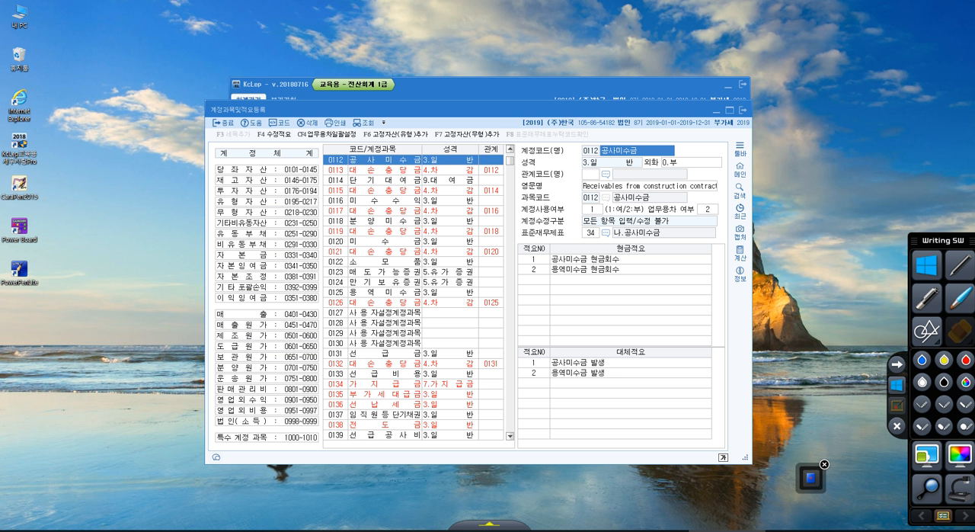
text(건설미수금)
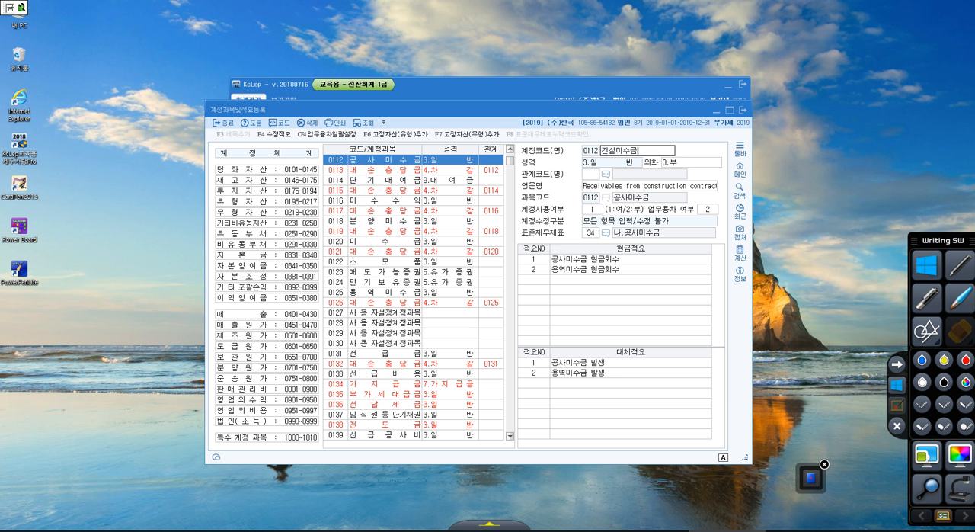
key(Return)
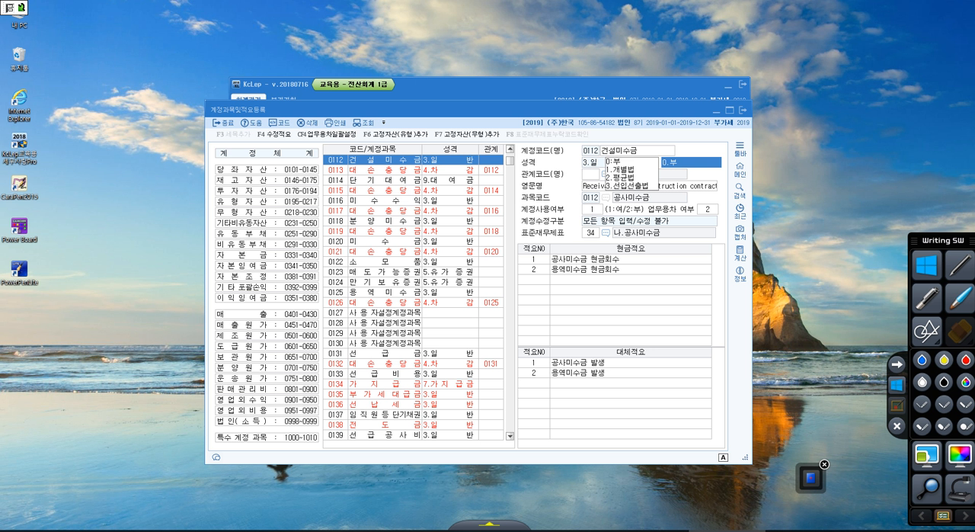
click(387, 158)
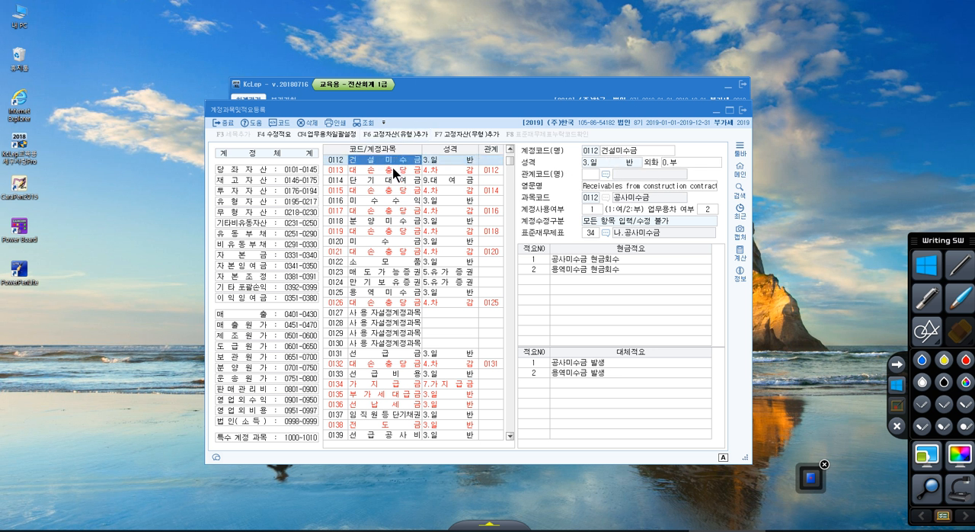
View the entries of accounts 0113 대손충당금 and 0114 단기대여금 near the renamed account.
click(390, 172)
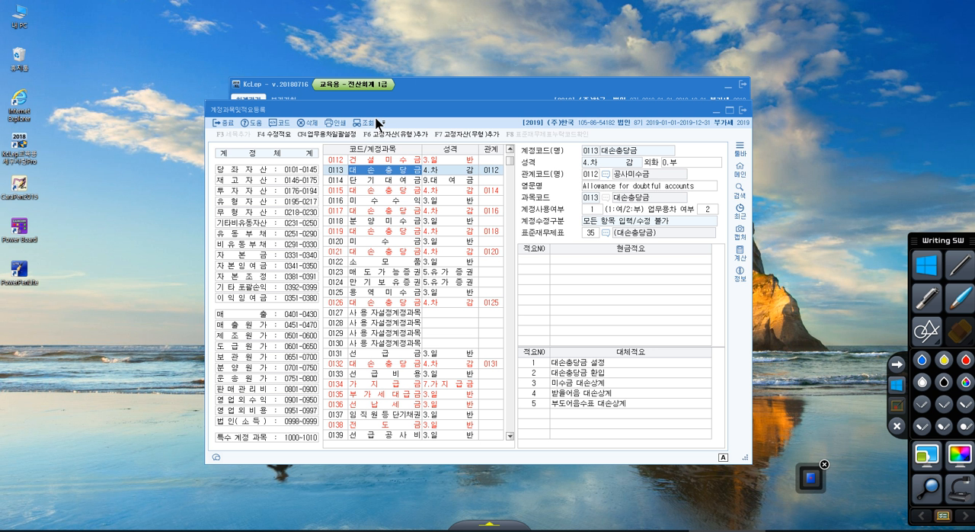
click(331, 160)
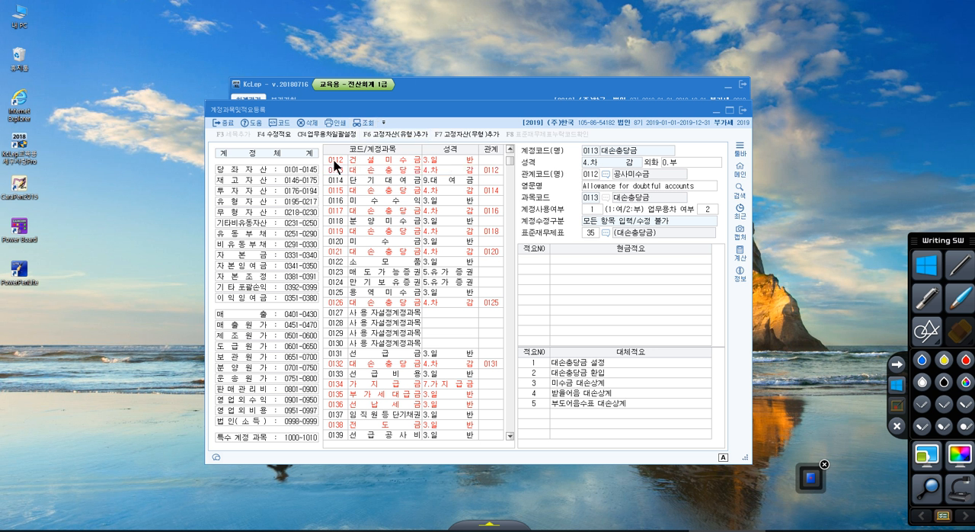
click(337, 171)
click(338, 182)
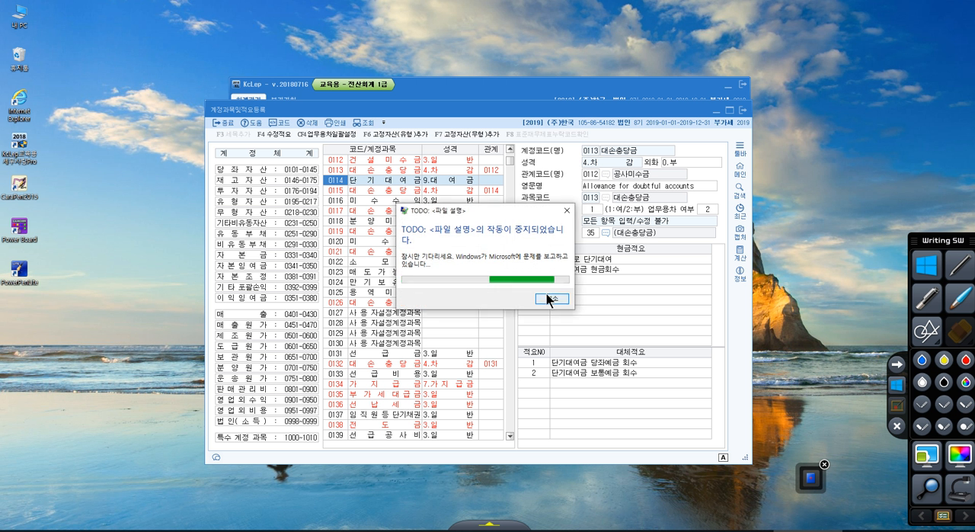
Dismiss the program error report, reopen 계정과목및적요등록, and reposition its window over the main KcLep window.
click(550, 297)
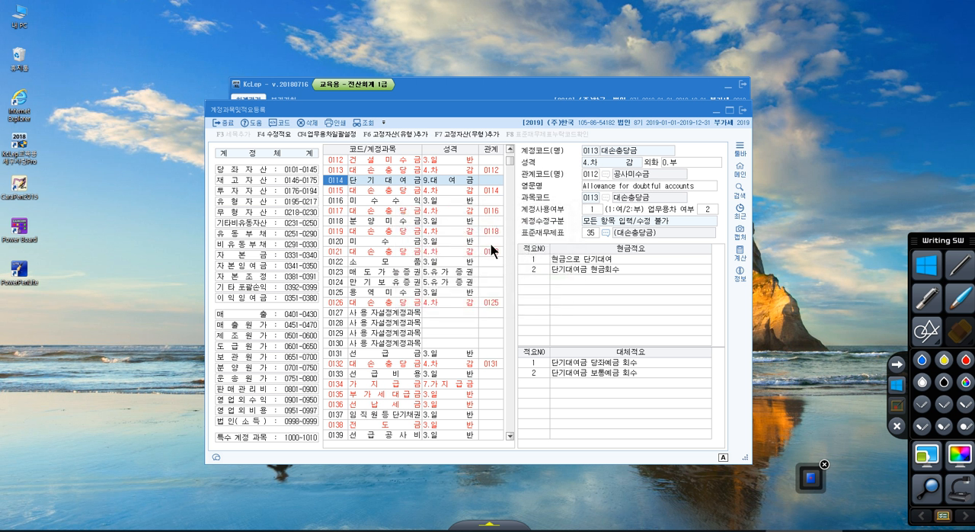
click(551, 298)
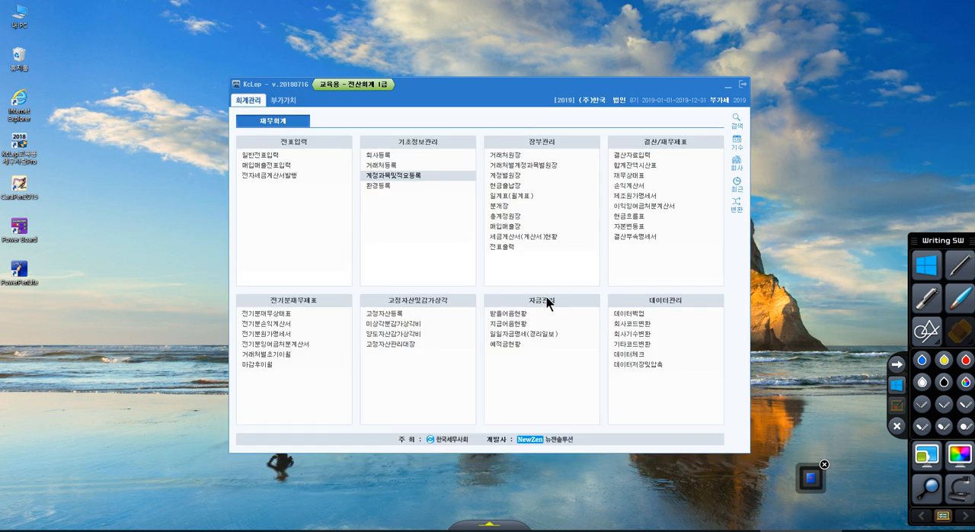
click(399, 175)
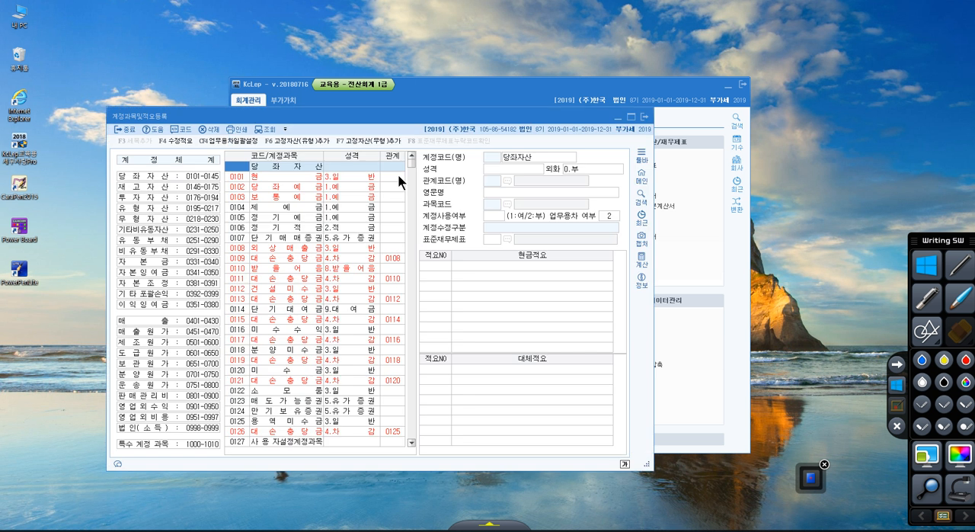
drag(333, 119, 444, 101)
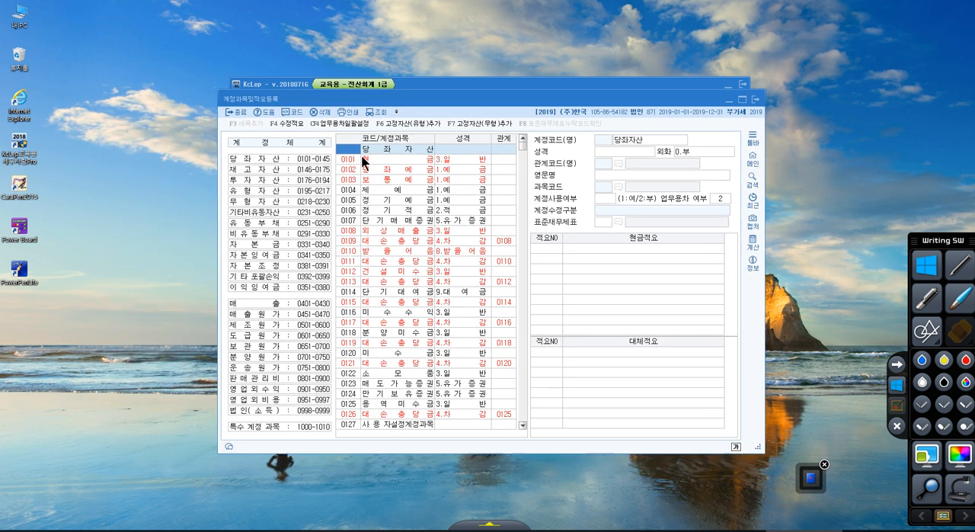
Go through the codes of the 당좌자산 accounts from 0103 보통예금 to 0107 단기매매증권.
click(347, 181)
click(346, 201)
click(346, 211)
click(347, 221)
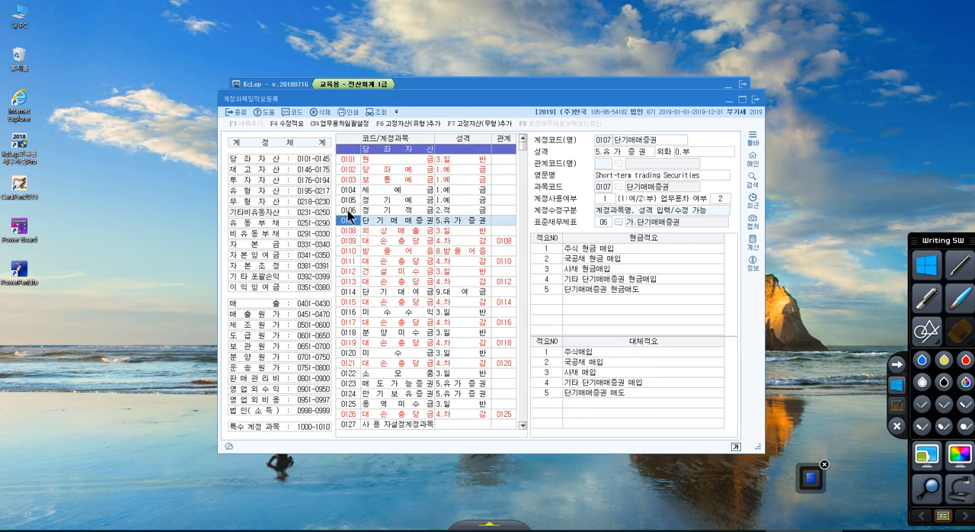
Go to account 0217 among the 유형자산 accounts and name this user-defined account 정부보조금.
click(348, 210)
click(346, 200)
text(2)
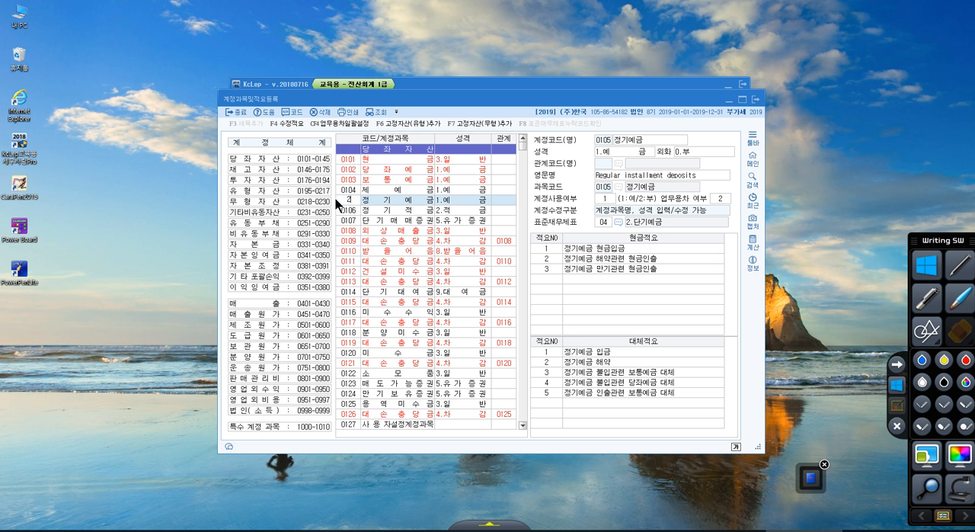
text(17)
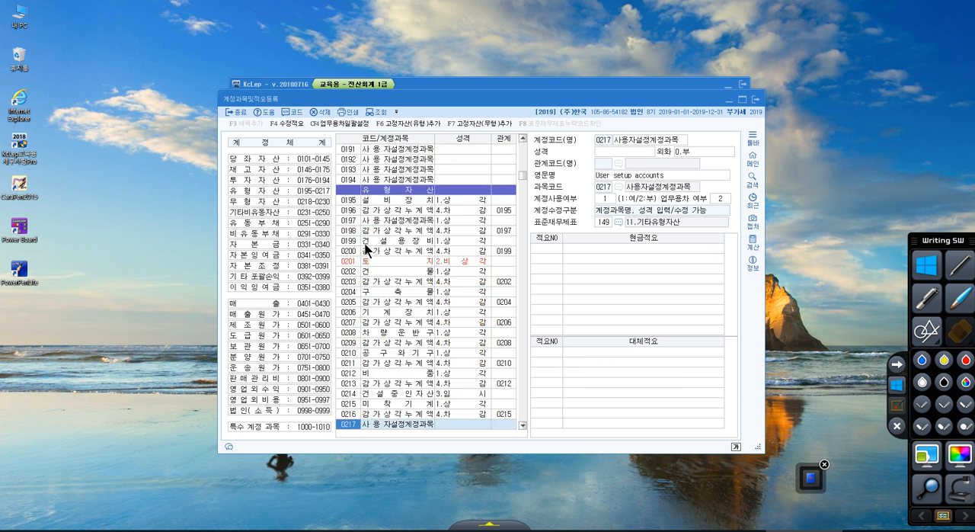
click(393, 424)
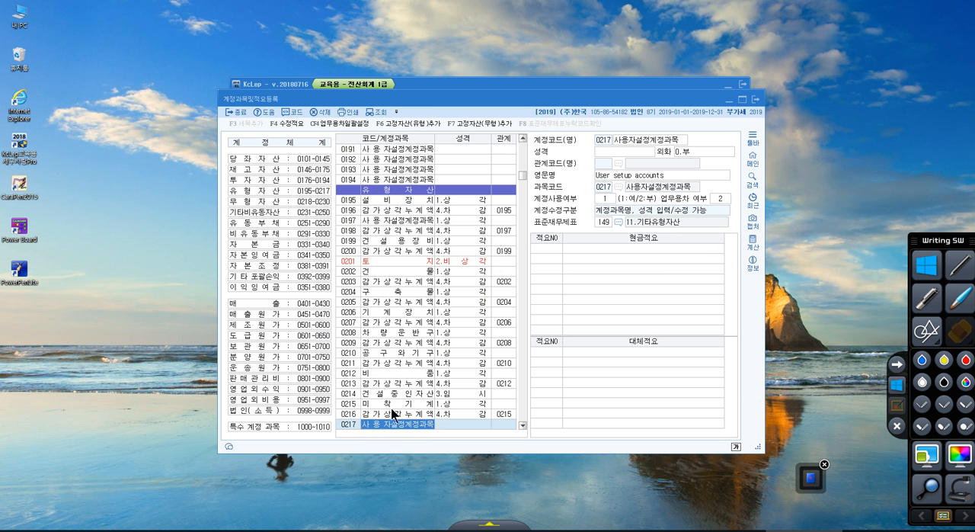
click(635, 141)
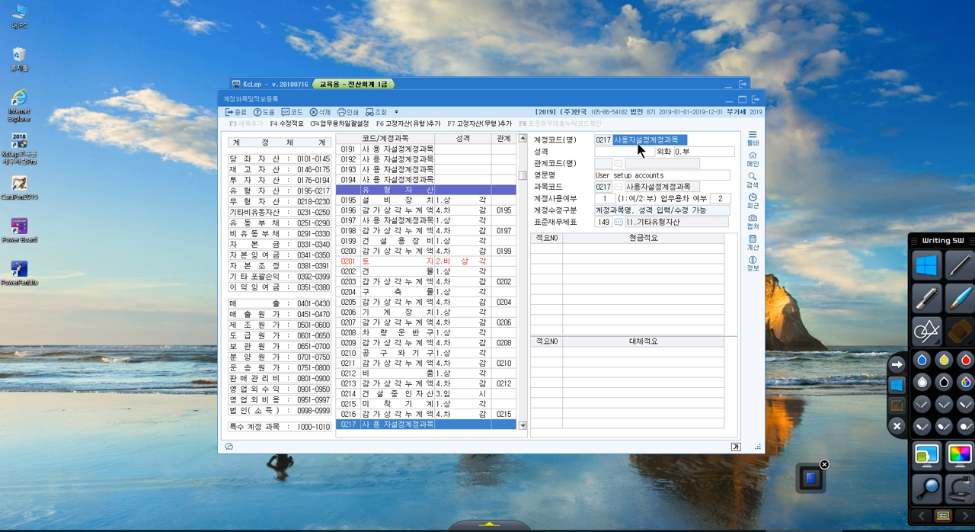
text(정부봉조금)
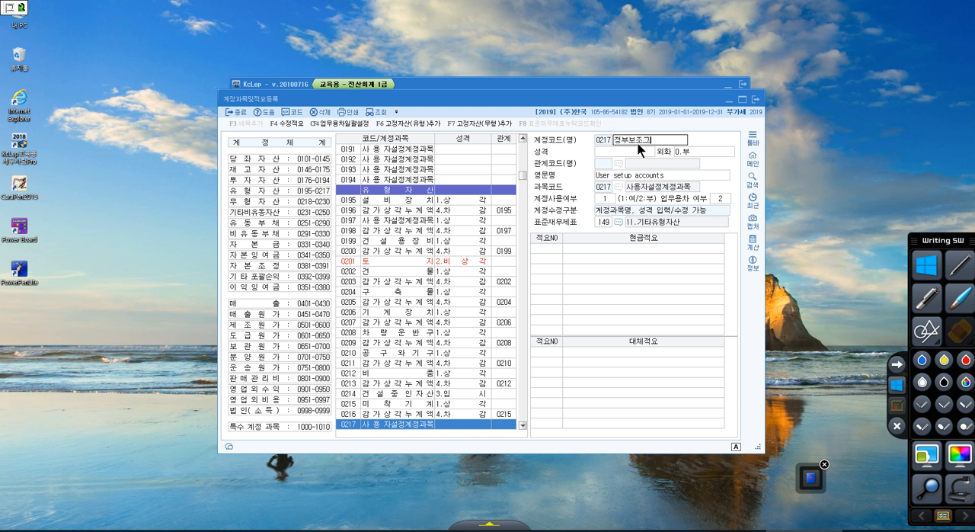
key(Return)
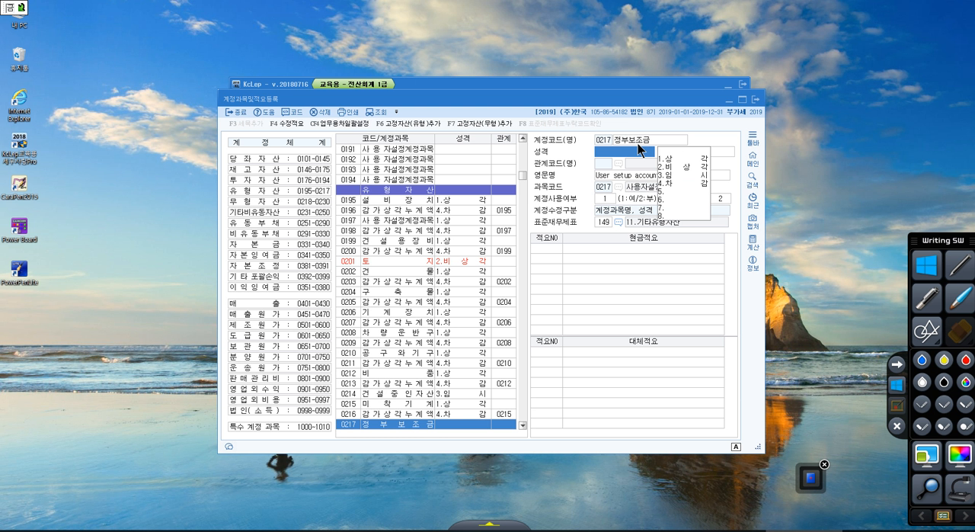
Set the 성격 of account 0217 정부보조금 to 4.차감.
click(638, 143)
key(Return)
click(670, 190)
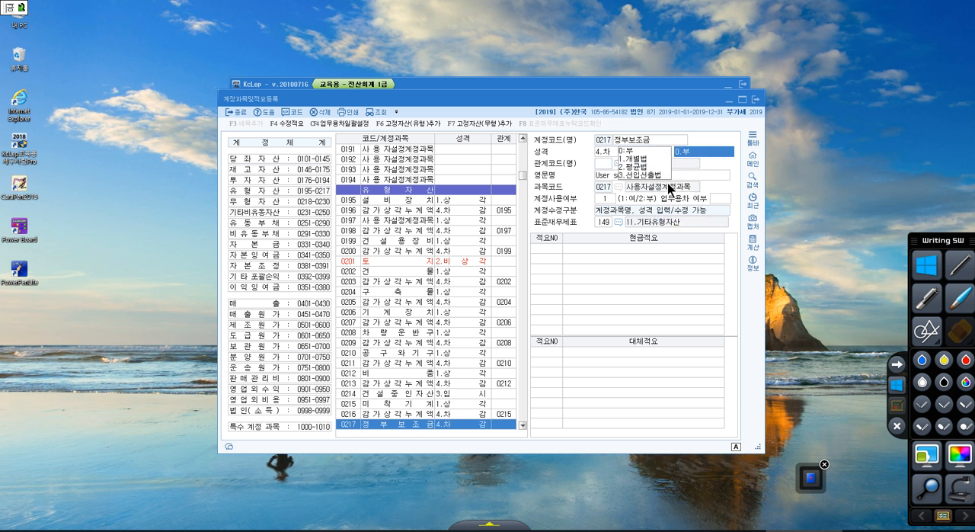
click(617, 156)
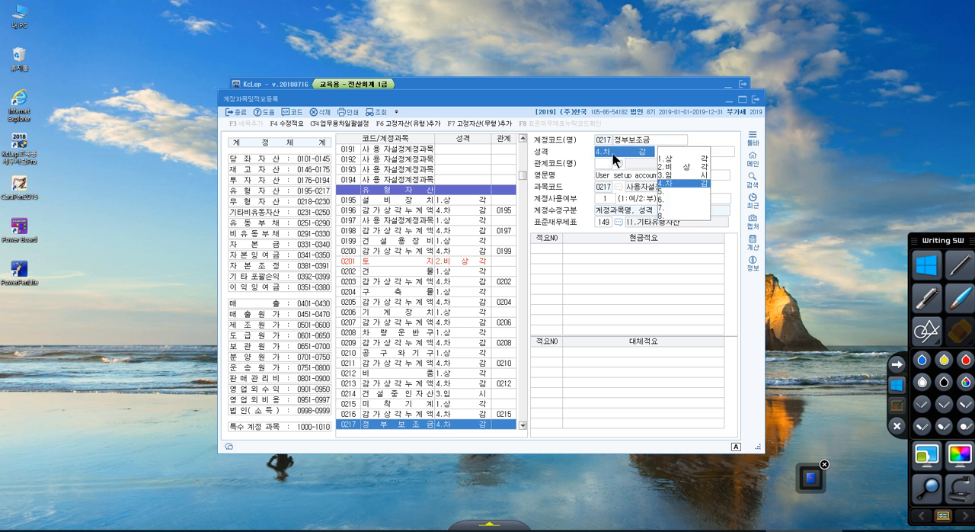
Look up 기계장치 and assign 0206 기계장치 as the 관계코드 of account 0217 정부보조금.
click(607, 169)
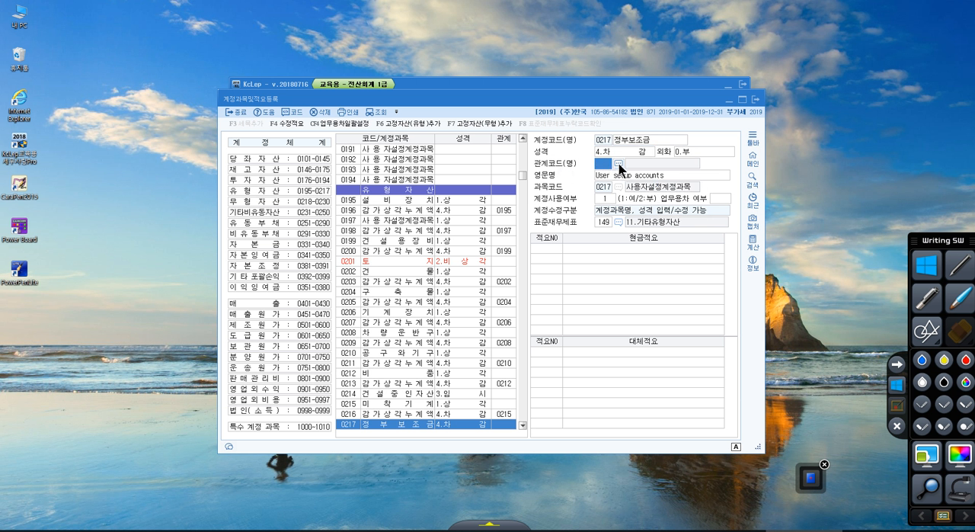
click(619, 164)
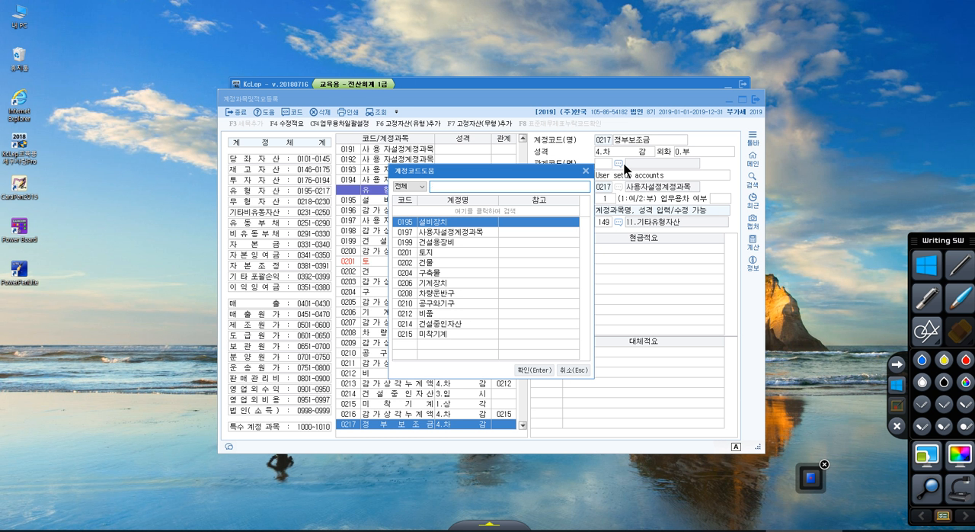
text(기계장치)
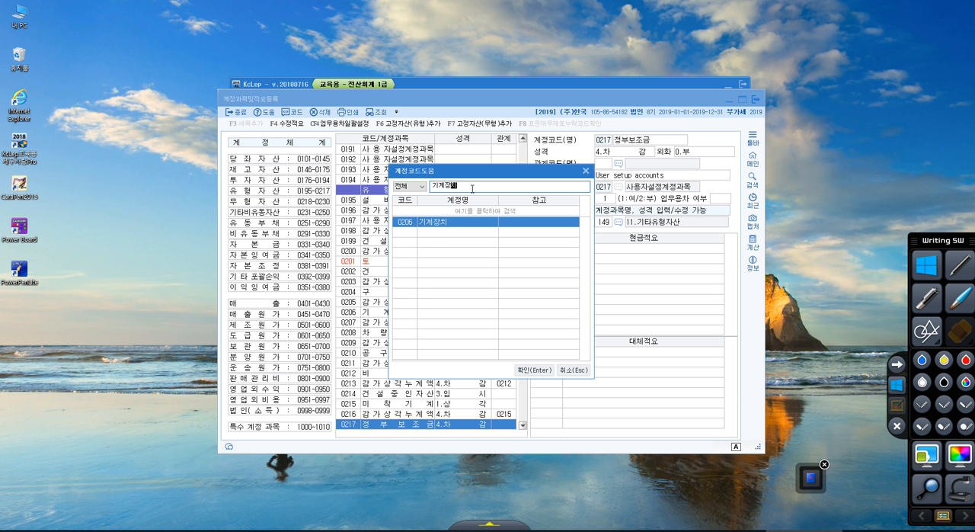
click(542, 369)
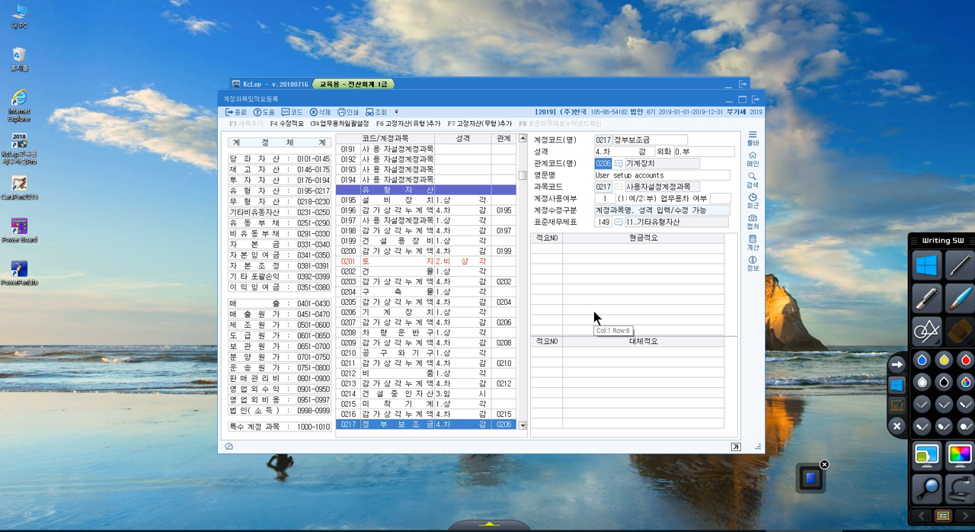
Mark the 성격 and 관계코드 fields of account 0217 with red pen strokes and leave the annotation mode.
key(F2)
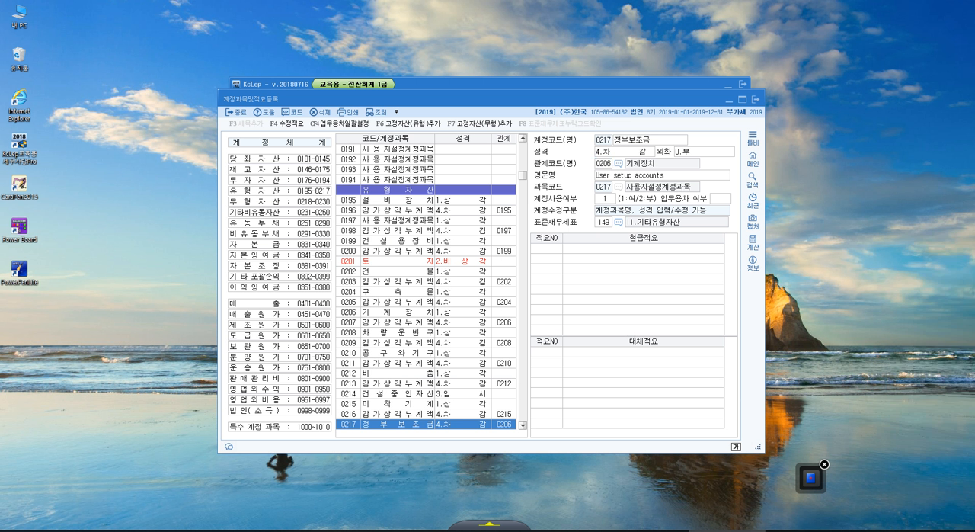
mouse_move(519, 148)
mouse_down()
mouse_move(534, 144)
mouse_move(534, 156)
mouse_up()
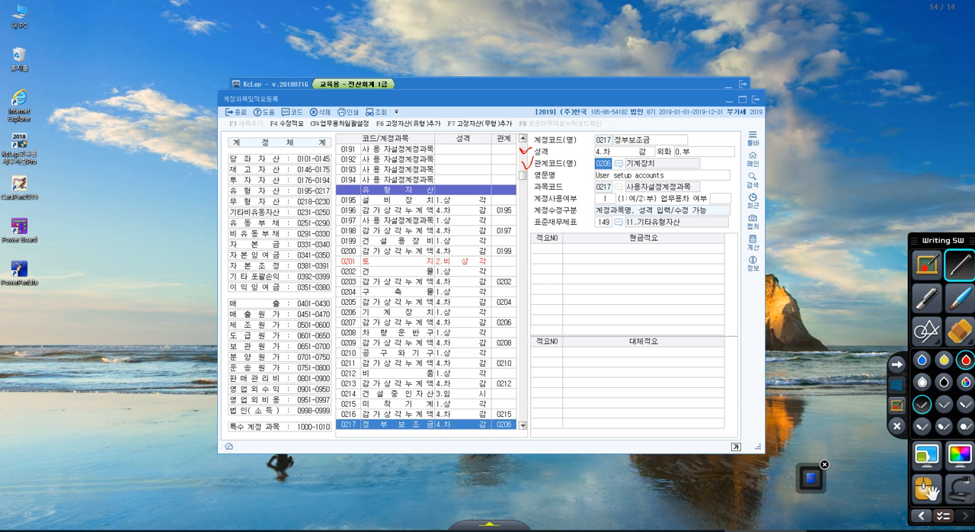
drag(573, 151, 586, 166)
drag(588, 157, 586, 167)
click(897, 381)
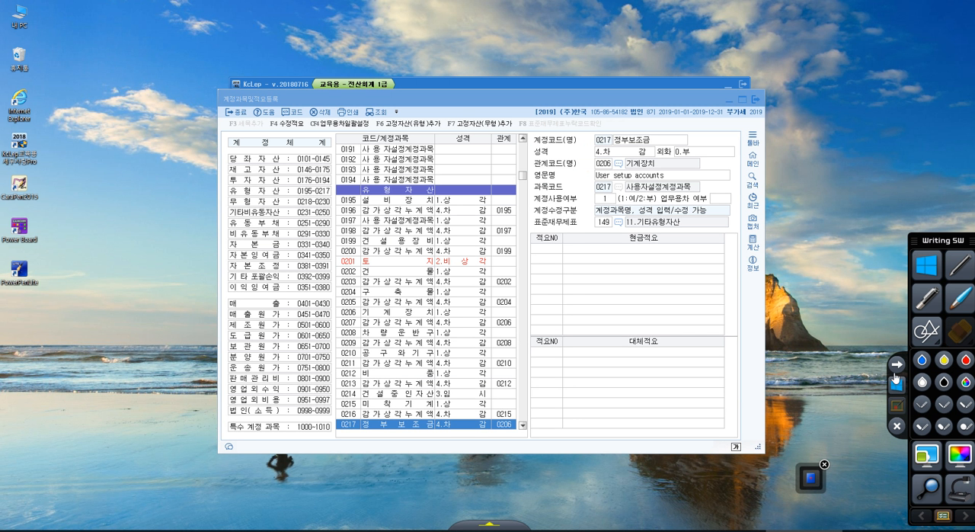
Go to user-defined account 0979 and name it 재고자산평가손실.
click(352, 212)
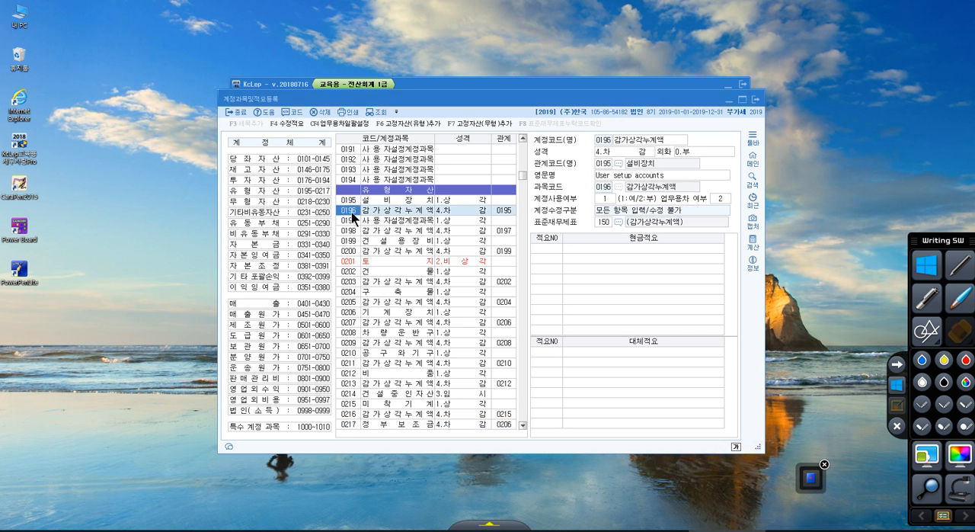
text(979)
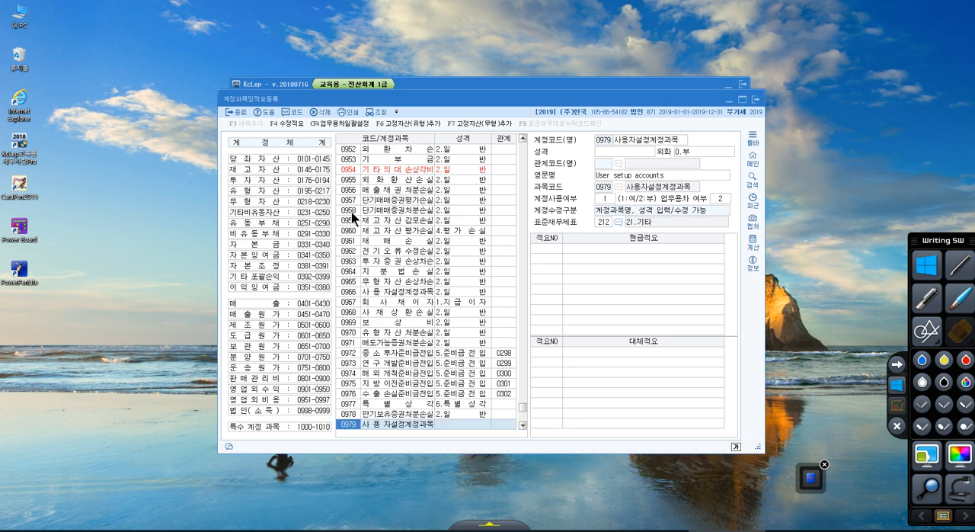
click(381, 426)
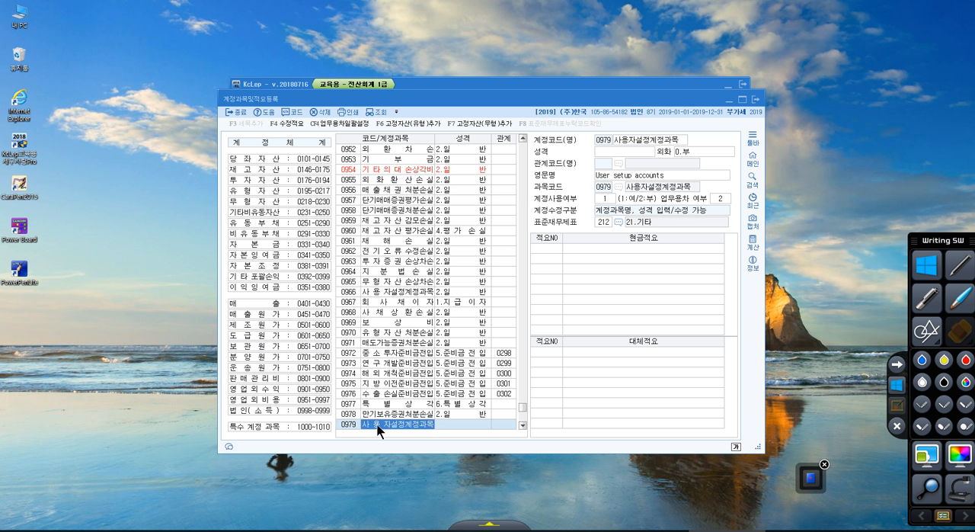
click(646, 139)
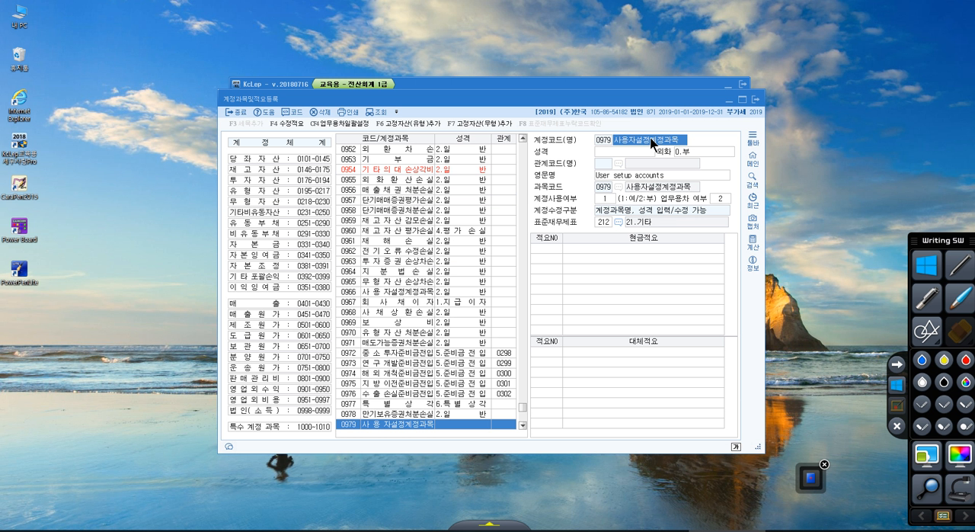
text(재고자산평)
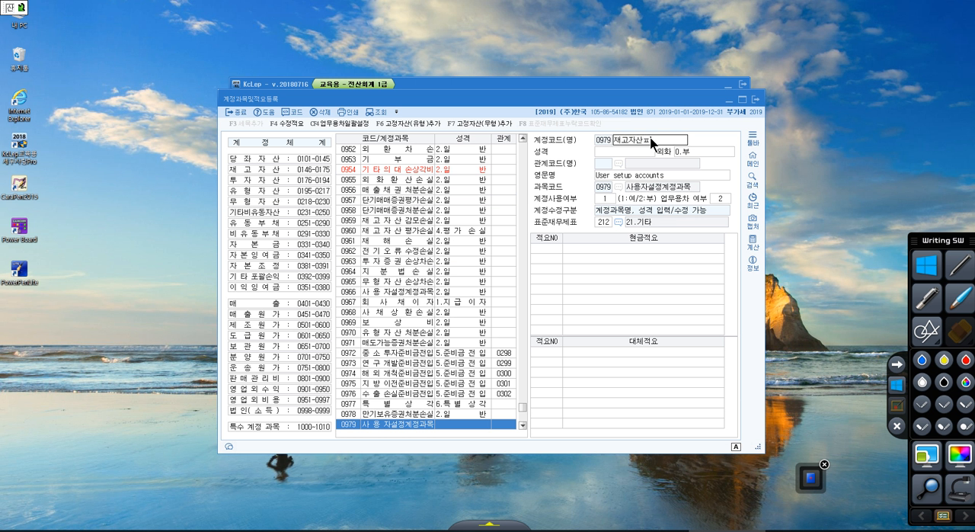
text(가손실)
key(Return)
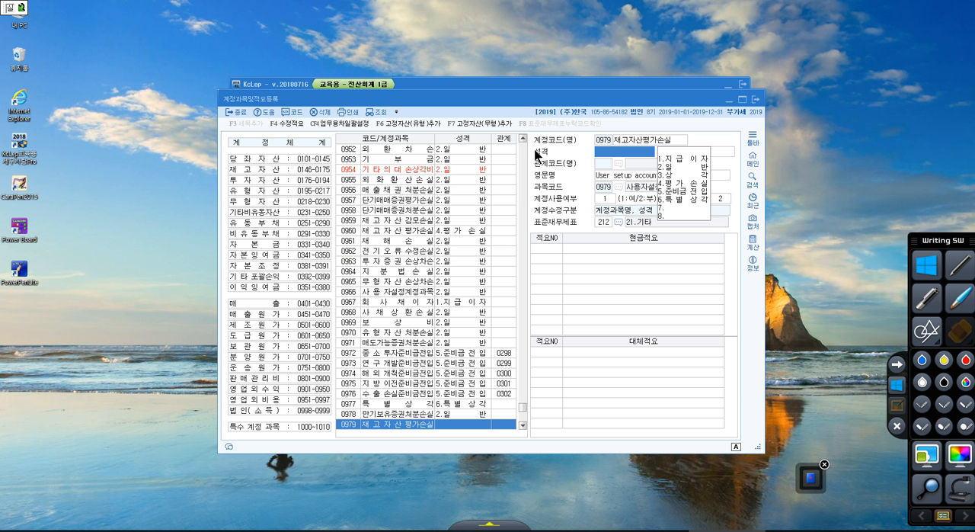
Set the 성격 of account 0979 to 4.평가손실 and its 관계코드 to 0146 상품.
click(668, 186)
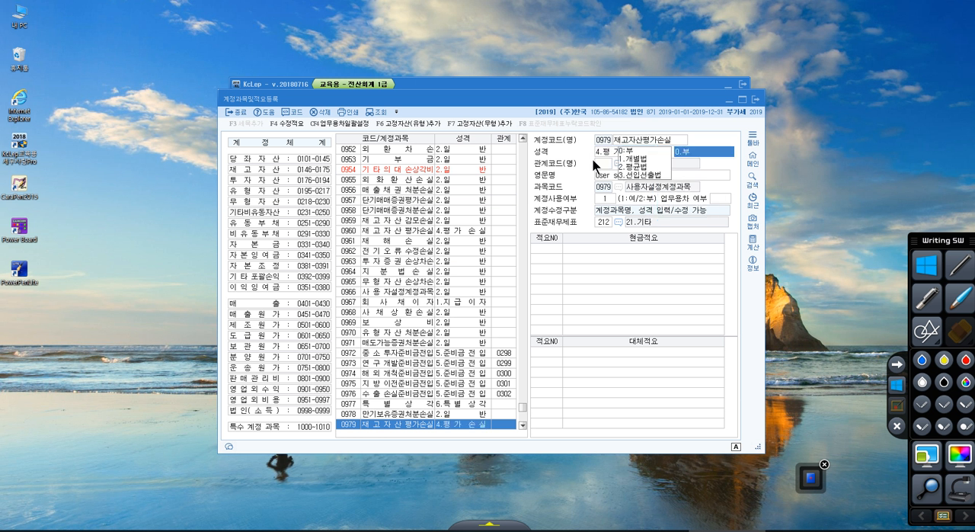
key(Return)
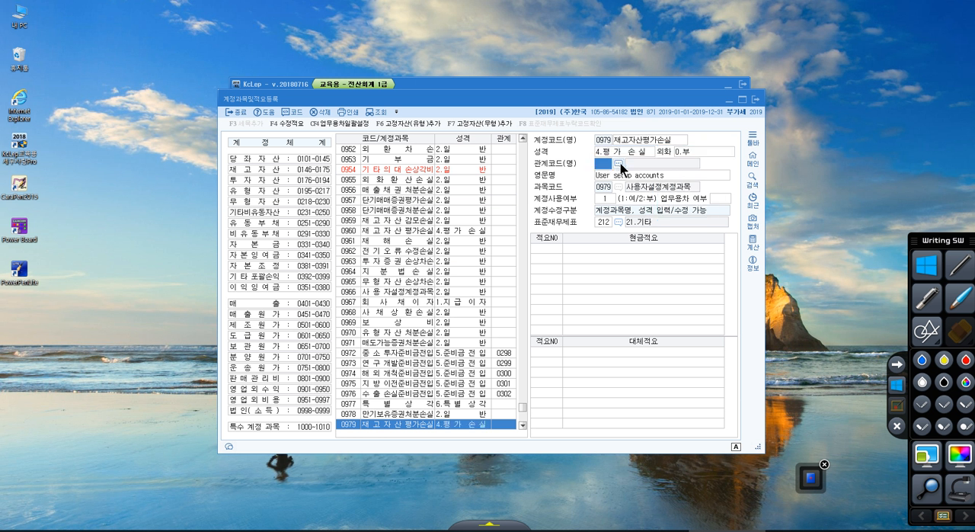
click(619, 163)
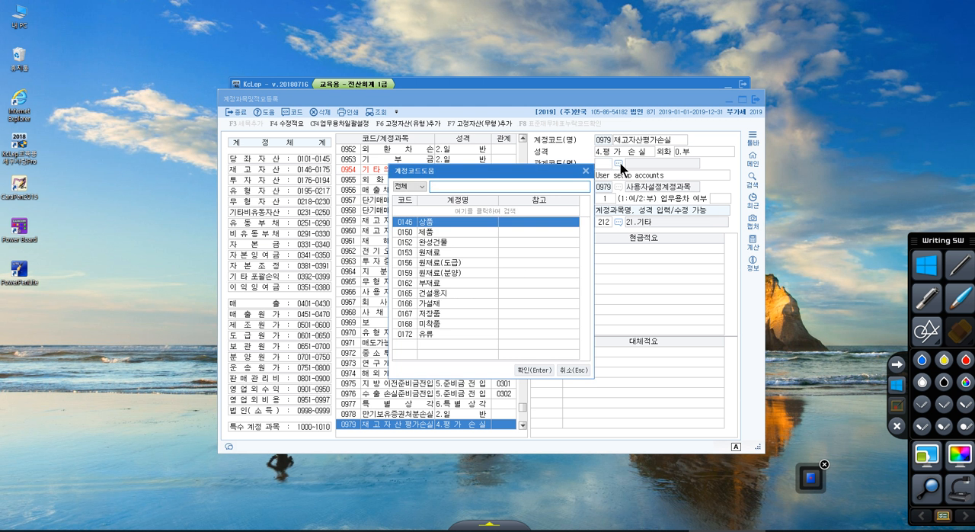
text(상품)
key(Return)
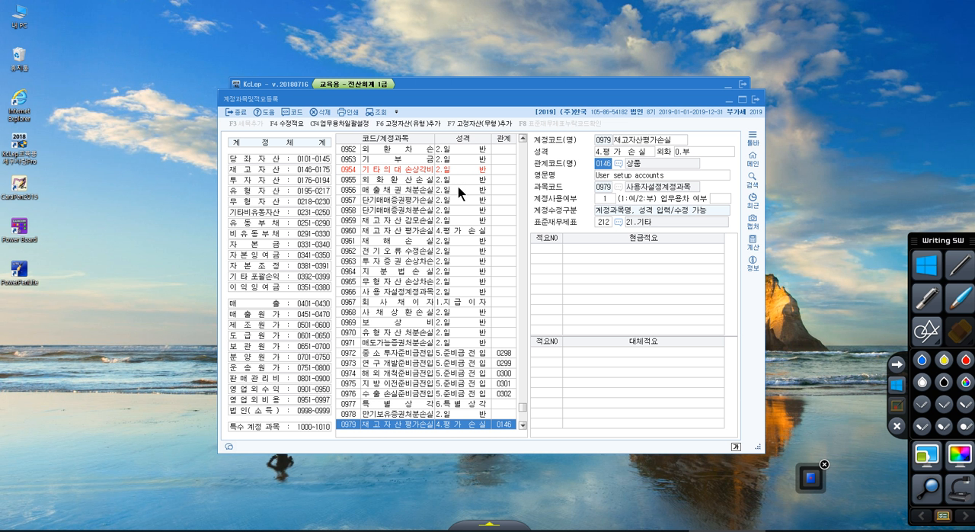
Go to account 0264 유동성장기부채 and display its details.
click(351, 201)
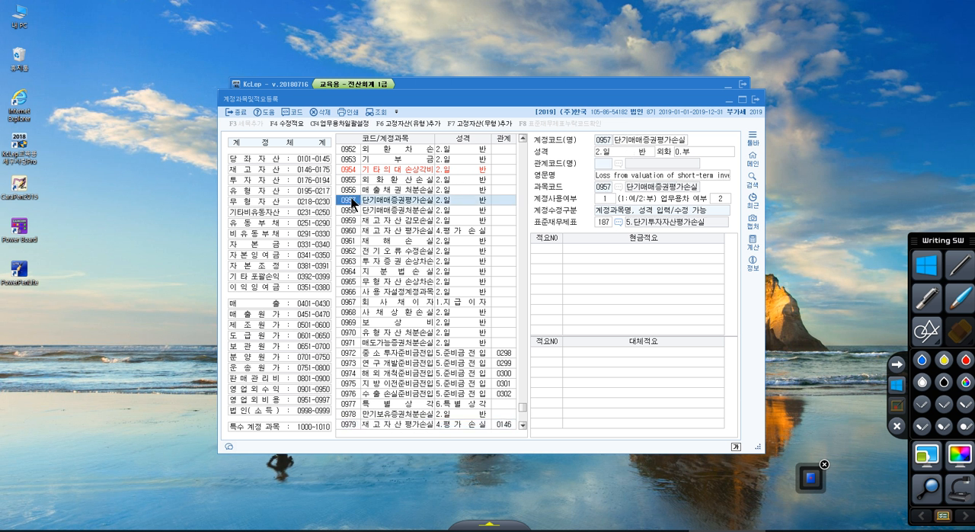
text(0264)
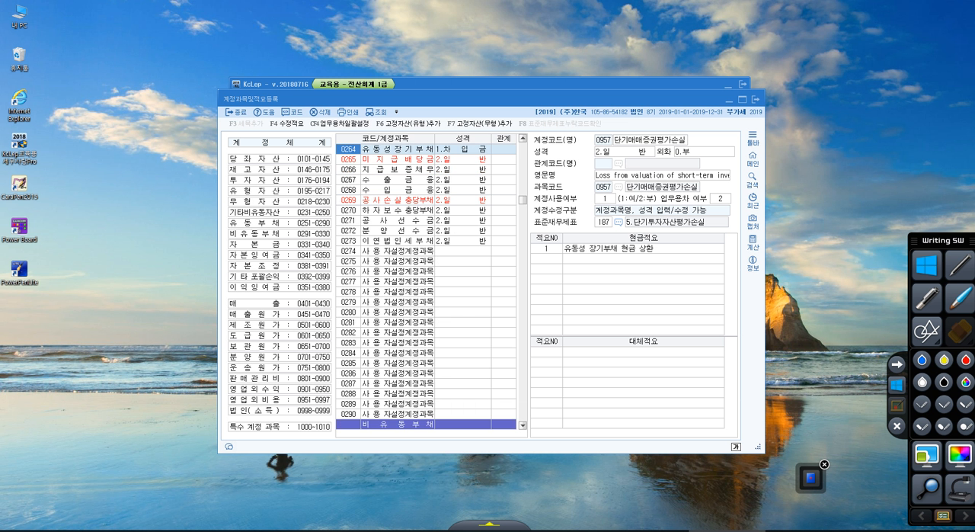
click(390, 152)
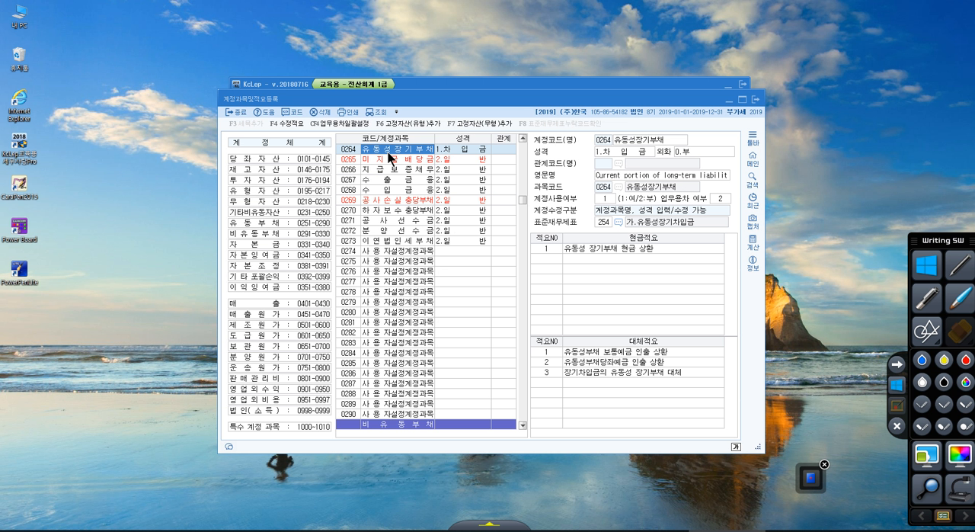
Circle the 현금적요 and 대체적요 headings and the 대체적요 numbers in red pen, and leave the annotation mode.
click(960, 265)
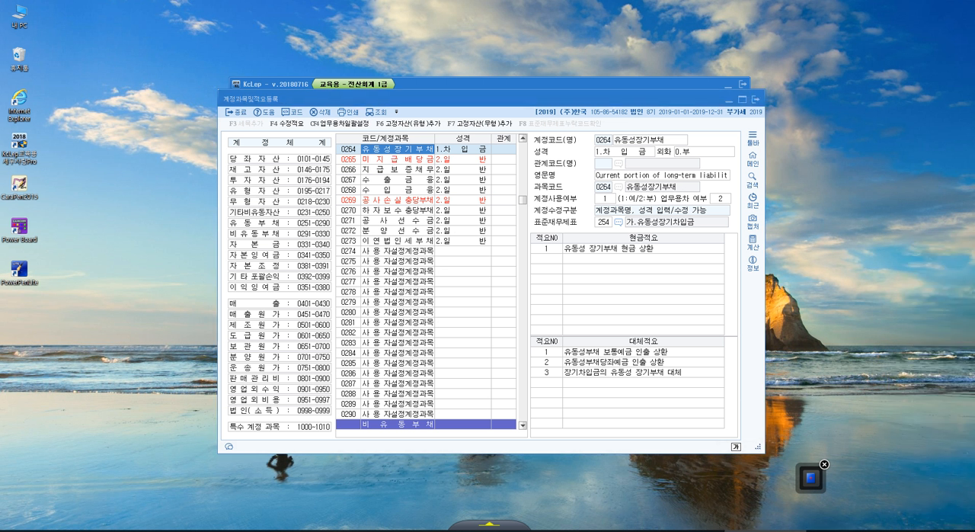
mouse_move(660, 242)
mouse_down()
mouse_move(667, 233)
mouse_move(656, 249)
mouse_up()
mouse_move(661, 346)
mouse_down()
mouse_move(647, 349)
mouse_move(668, 335)
mouse_move(657, 352)
mouse_up()
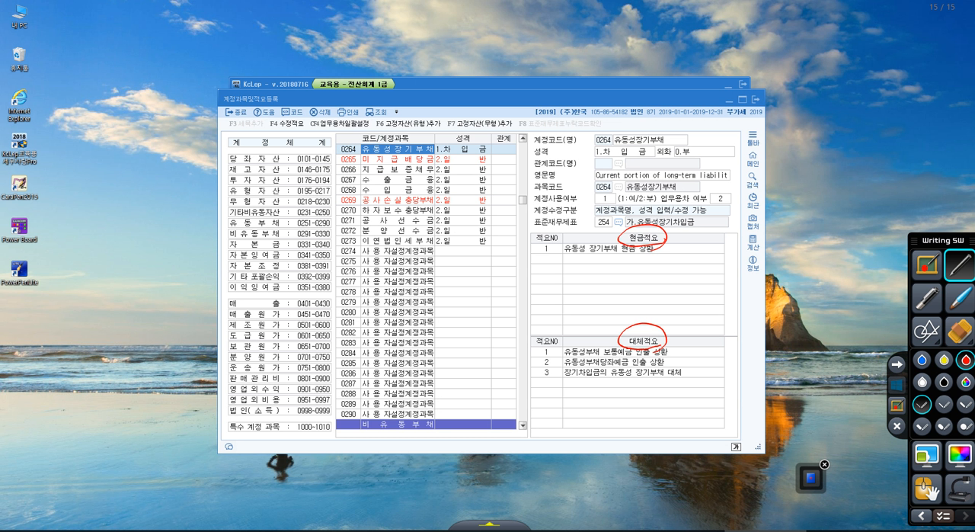
mouse_move(563, 372)
mouse_down()
mouse_move(531, 365)
mouse_move(562, 394)
mouse_up()
mouse_move(542, 345)
mouse_down()
mouse_move(551, 355)
mouse_move(543, 363)
mouse_up()
click(898, 387)
Replace 대체적요 number 1 of account 0264 유동성장기부채 with 장기차입금의 유동성대체.
click(613, 354)
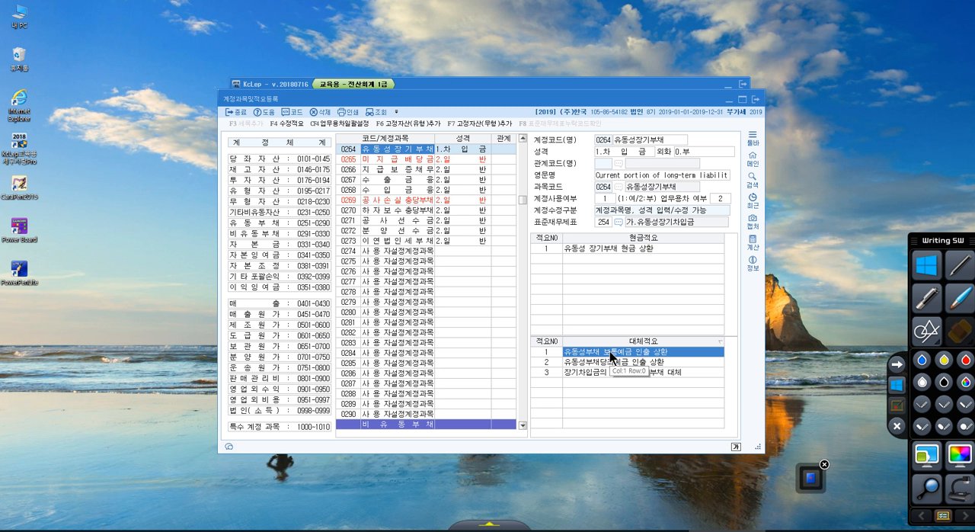
text(장기차입)
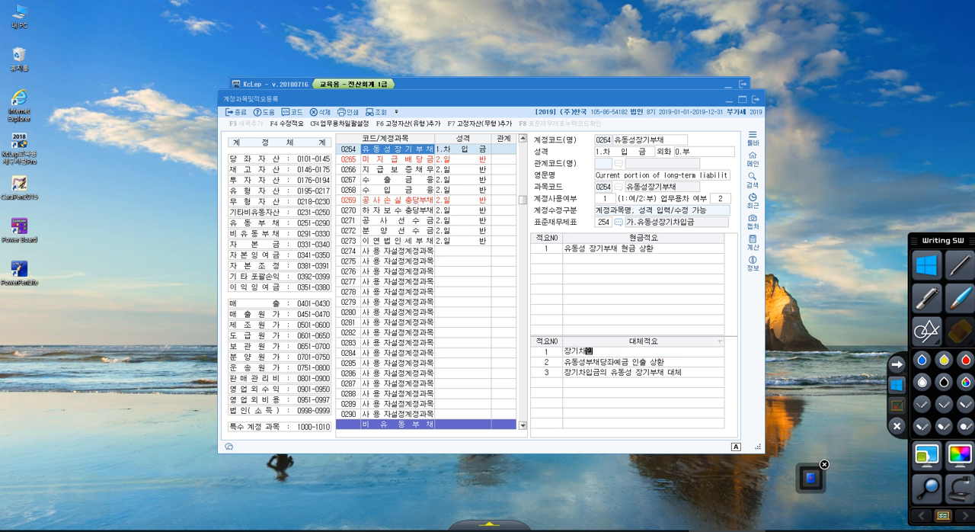
text(금의 유동성대체)
key(Return)
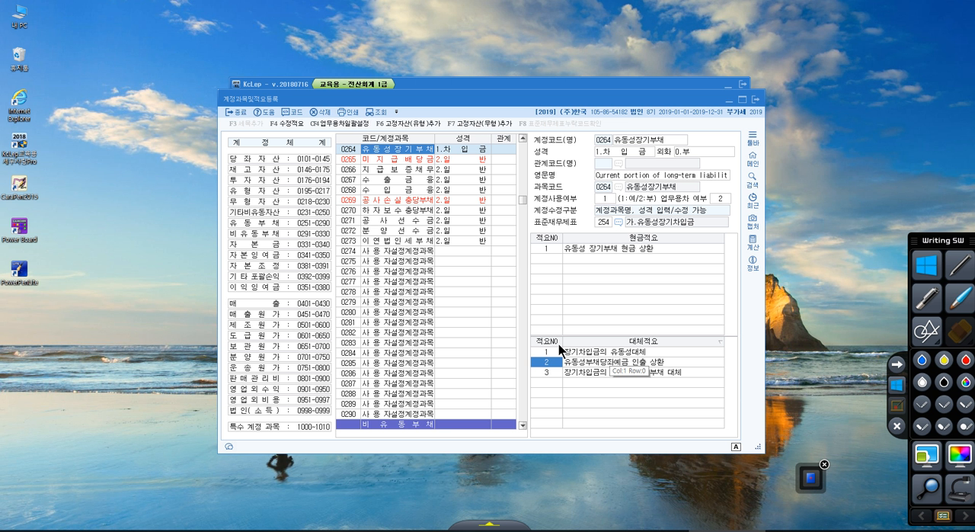
Go to account 0182 지분법적용투자주식 in the account list and display its details.
click(352, 342)
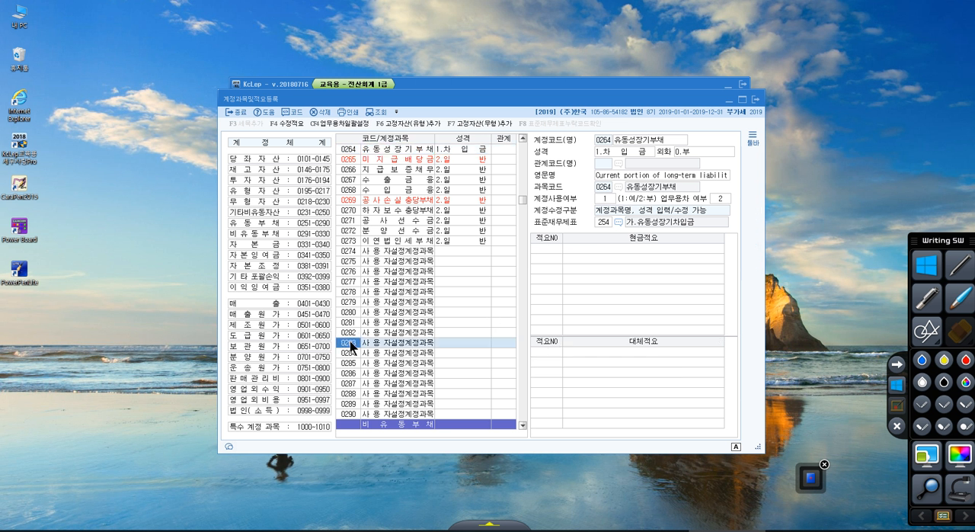
click(352, 362)
click(353, 355)
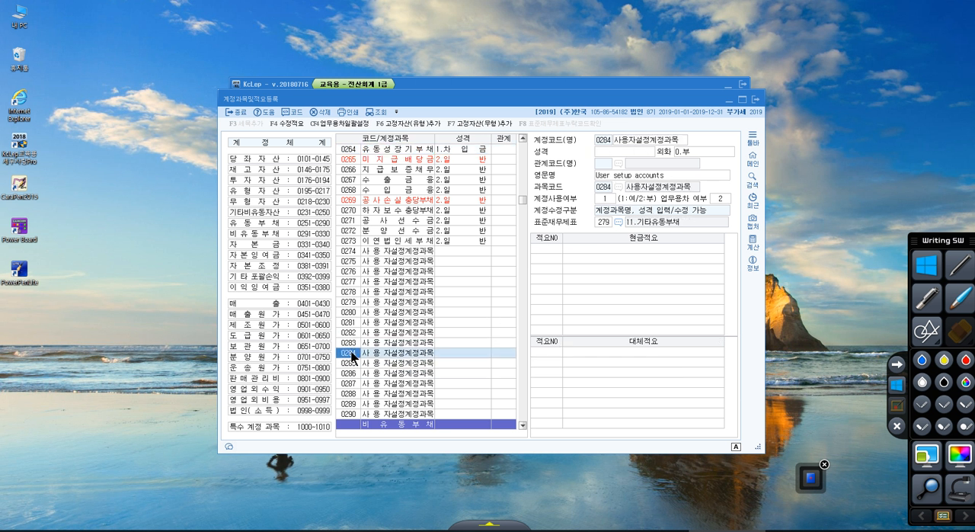
text(182)
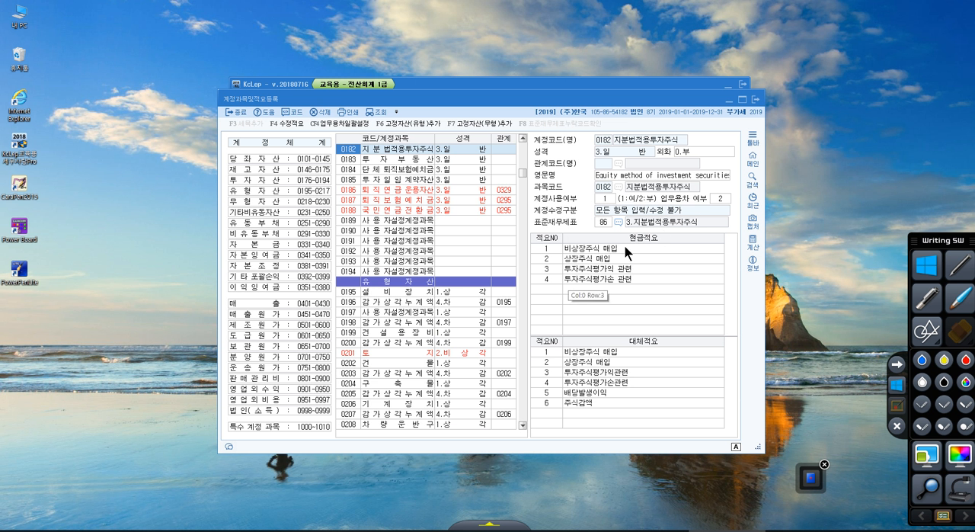
Register 현금적요 number 5 of account 0182 지분법적용투자주식 as 비상장주식 현금매입.
click(549, 291)
key(Return)
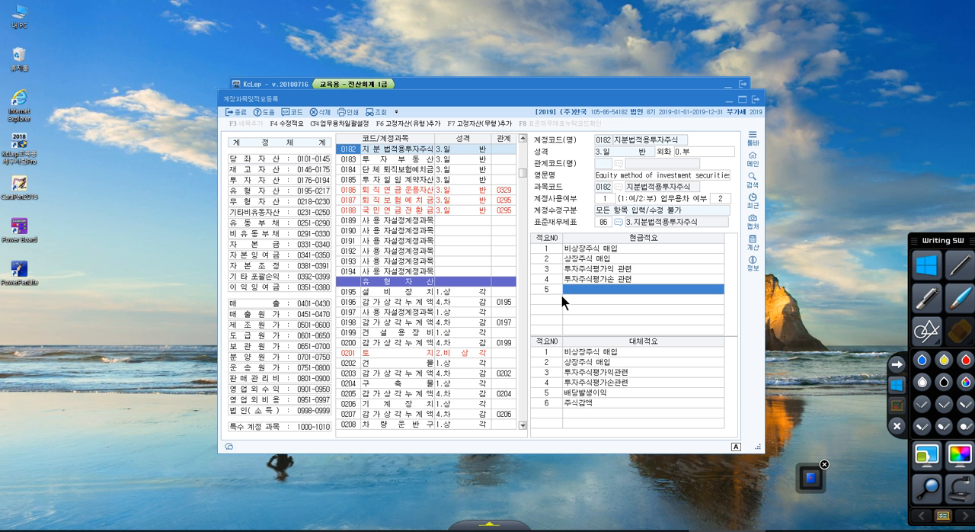
text(비상장주식)
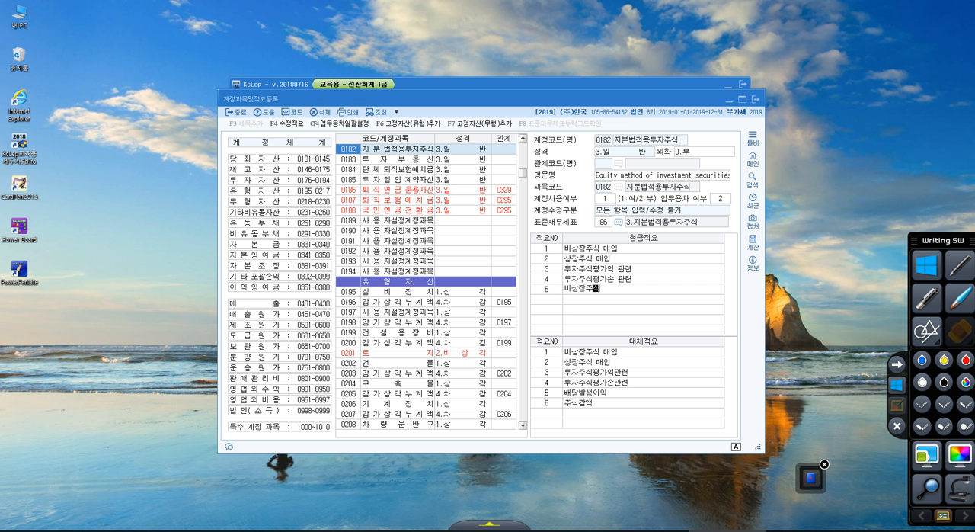
text( 현금매입)
key(Return)
click(568, 290)
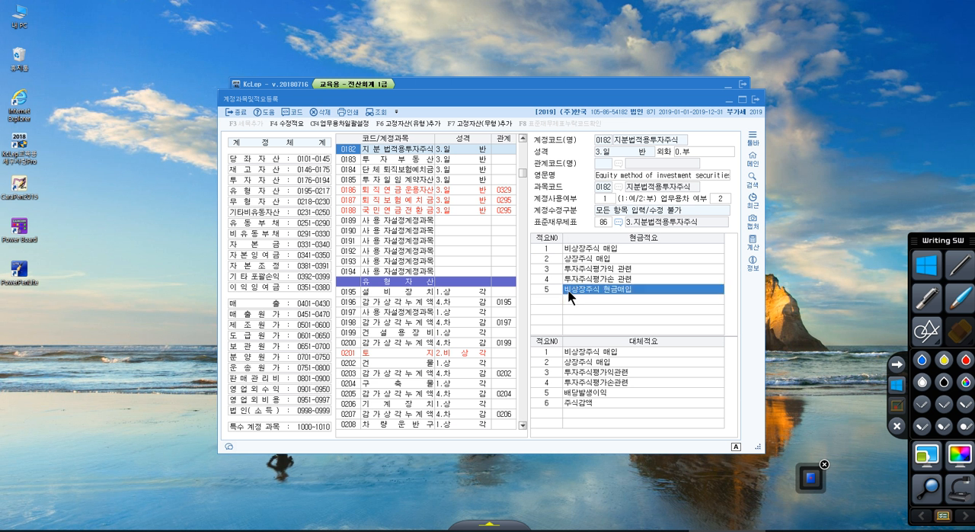
click(560, 301)
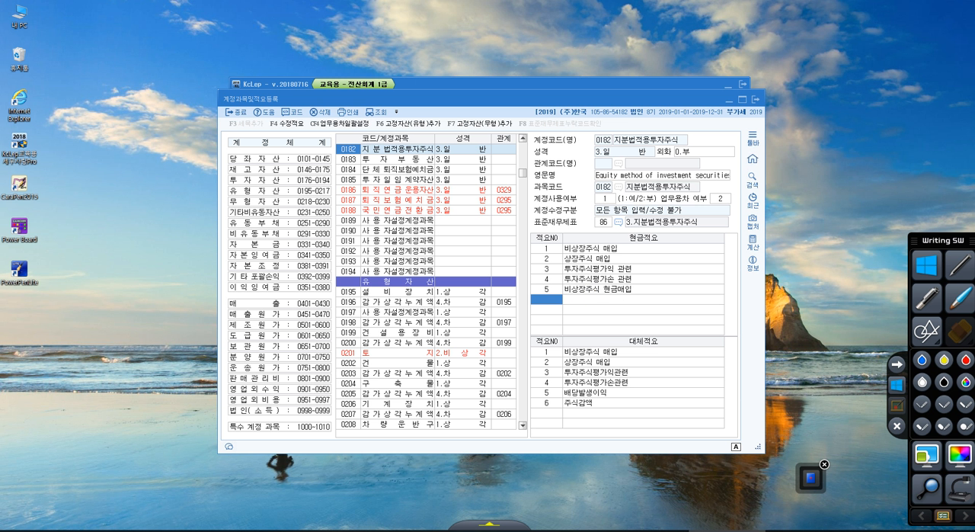
Search the account list by name for 회의비.
click(380, 232)
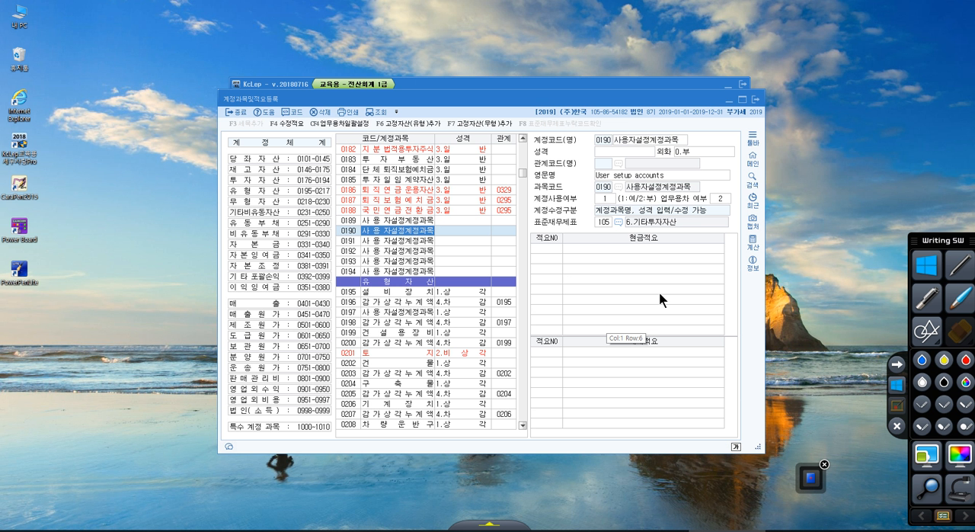
click(388, 259)
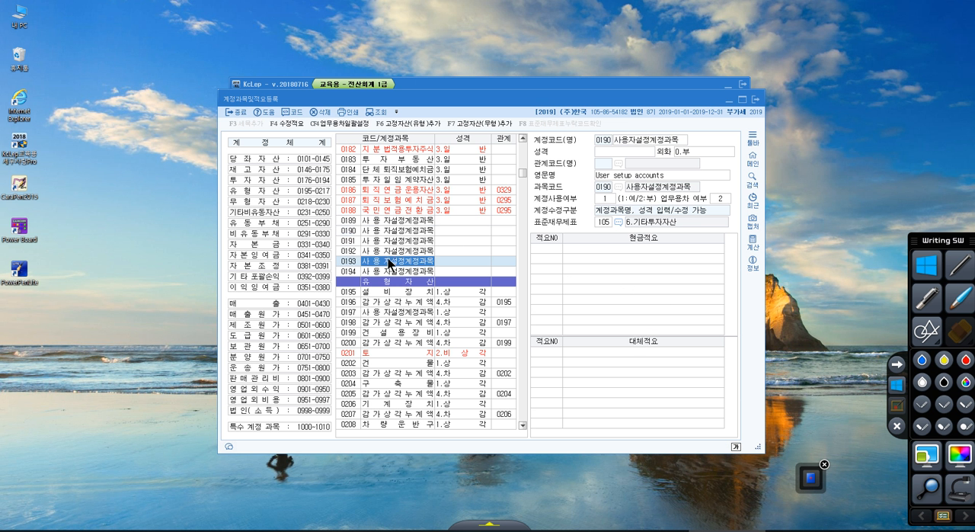
key(Down)
key(Down)
key(Down)
key(Down)
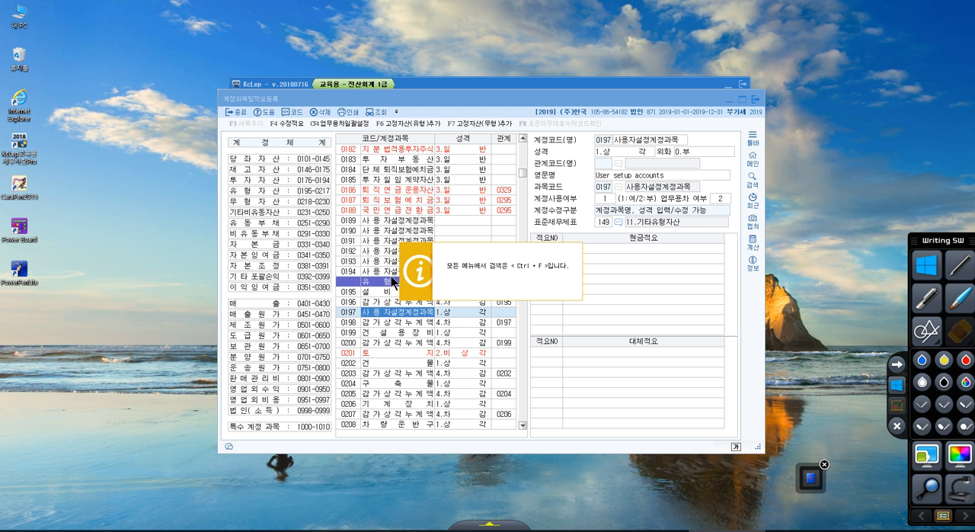
key(ctrl+f)
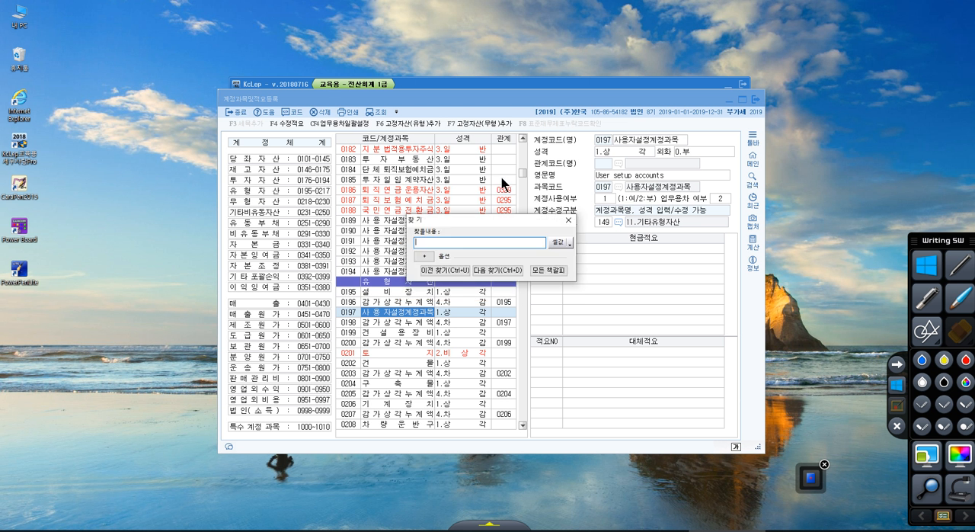
text(보)
text(의비)
key(Return)
key(Return)
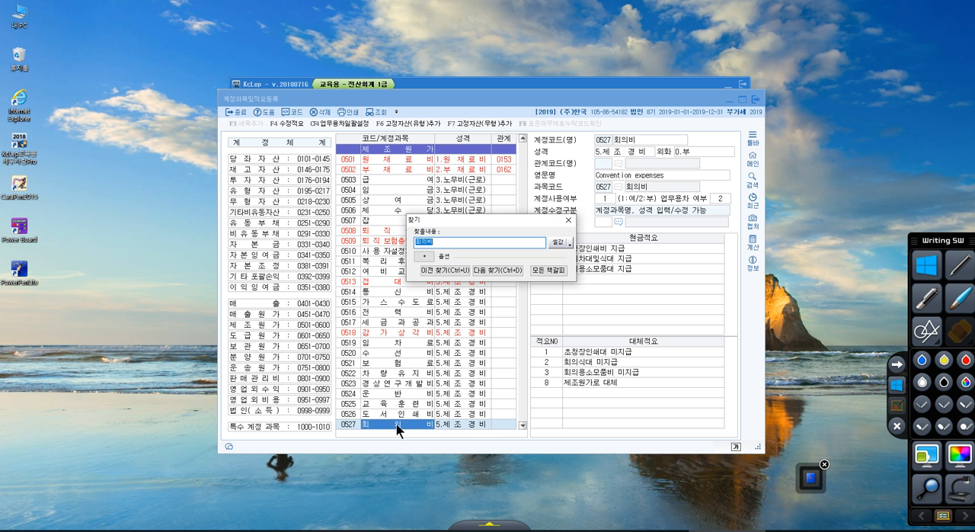
Rename the manufacturing-cost account 0527 회의비 as 경조비.
click(645, 139)
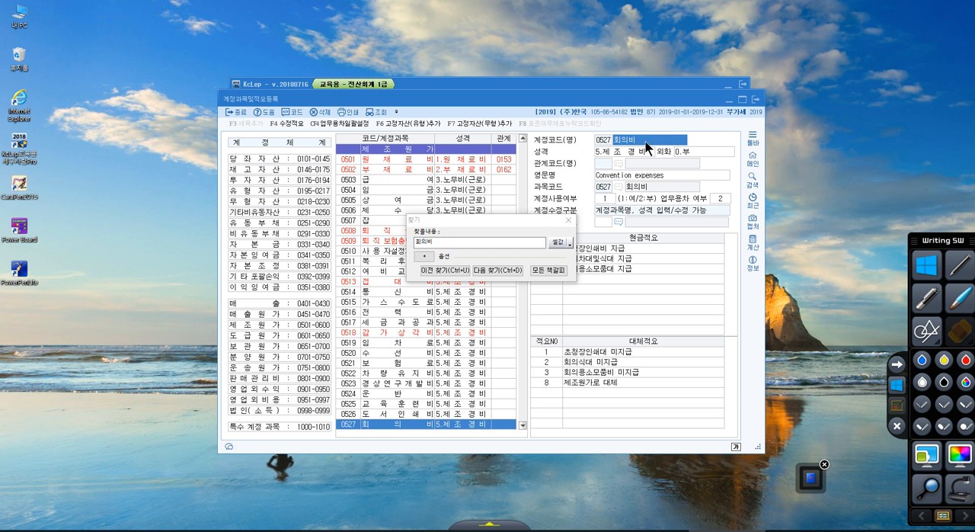
text(경조비)
key(Return)
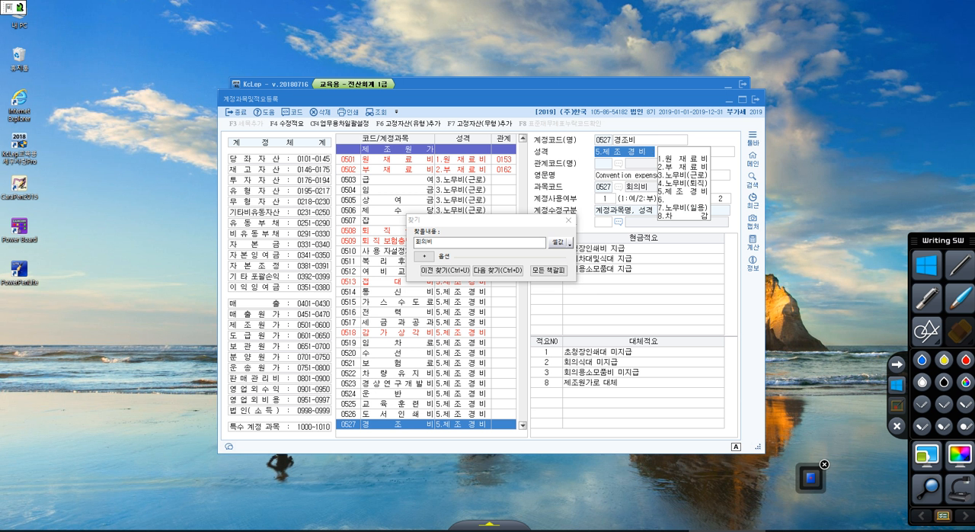
Switch to the exercise PDF in Acrobat Reader, mark 판관비 in 예제7 in red pen, and leave the annotation mode.
drag(974, 40, 479, 1)
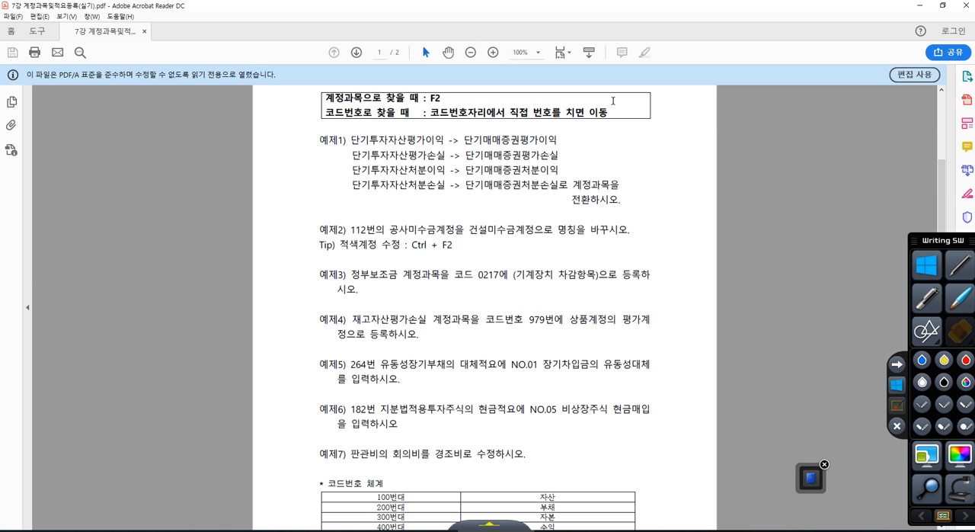
scroll(557, 327, down, 1)
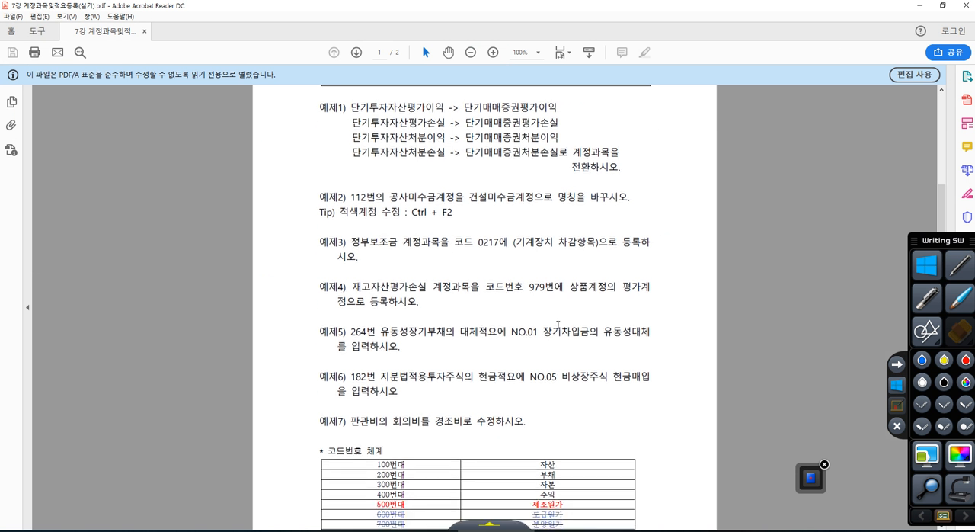
click(896, 407)
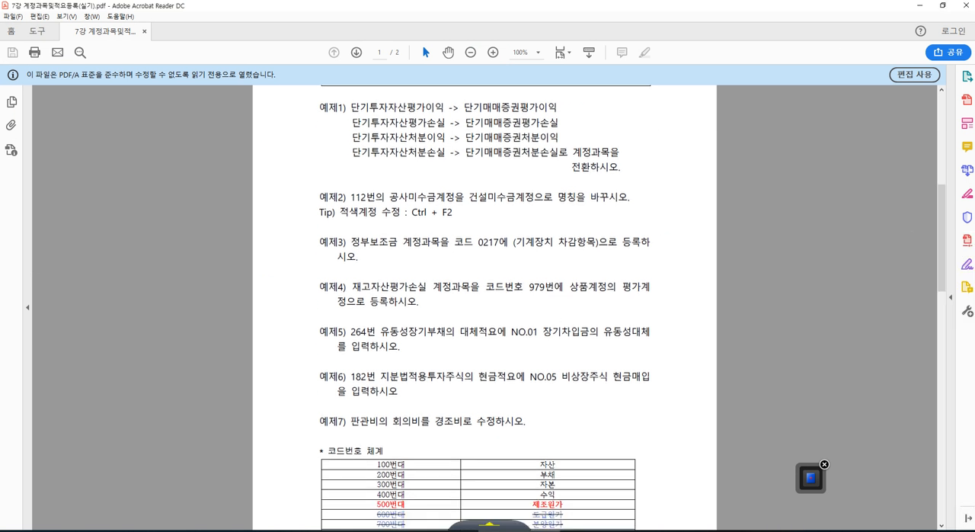
mouse_move(375, 437)
mouse_down()
mouse_move(349, 433)
mouse_move(376, 410)
mouse_move(369, 436)
mouse_up()
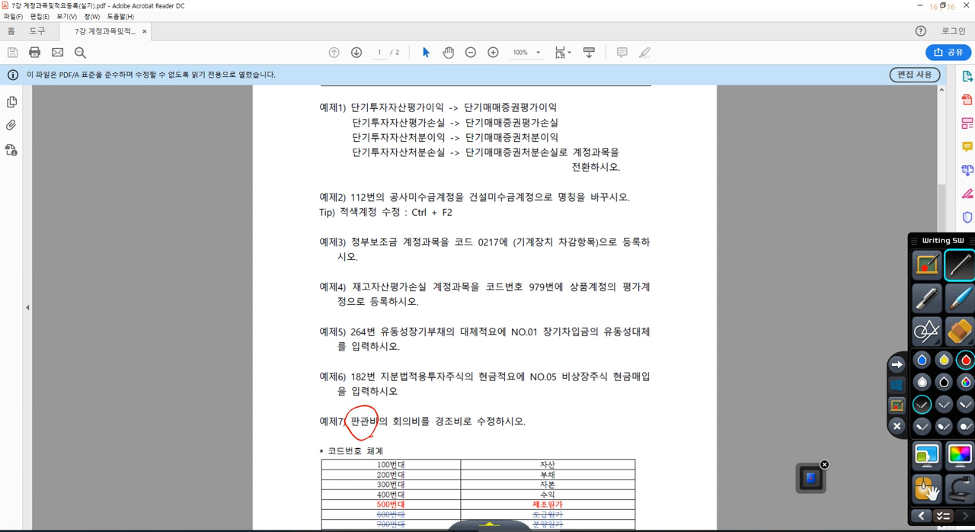
mouse_move(310, 421)
mouse_down()
mouse_move(298, 469)
mouse_move(314, 461)
mouse_up()
click(904, 390)
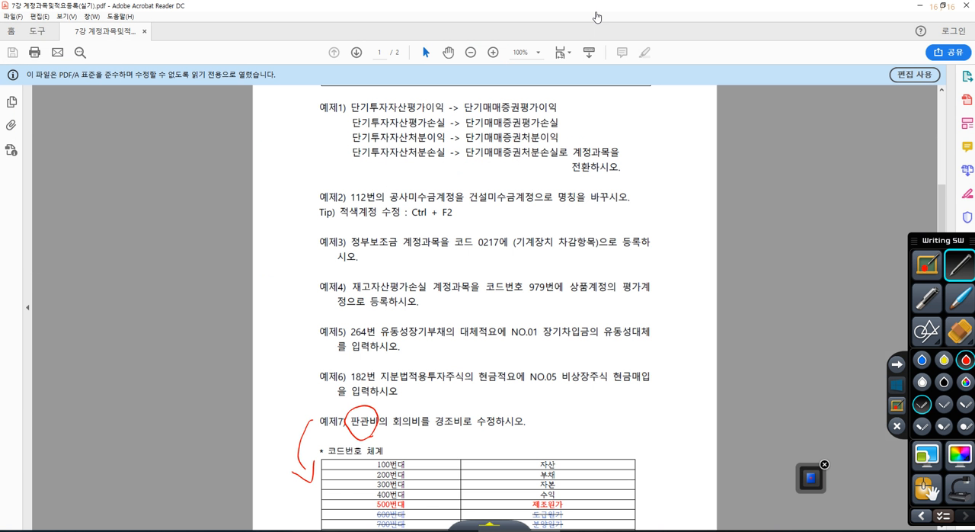
Return to KcLep and continue the 회의비 search to account 0827 in the 판매비및일반관리비 group.
double_click(556, 8)
click(768, 5)
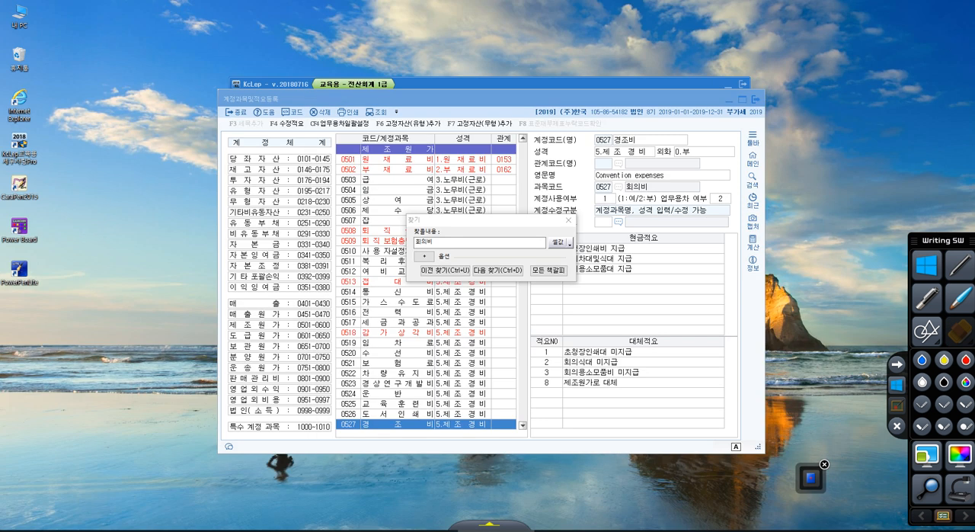
click(625, 151)
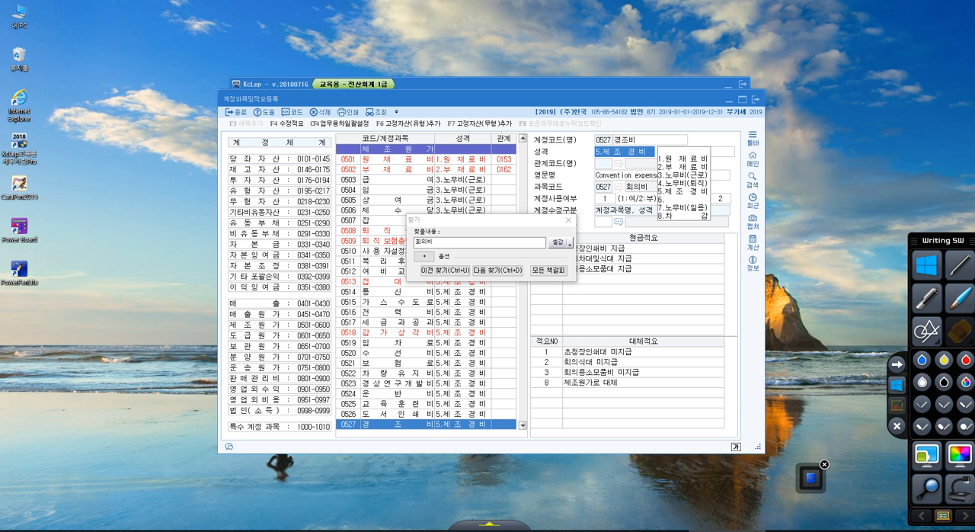
click(480, 243)
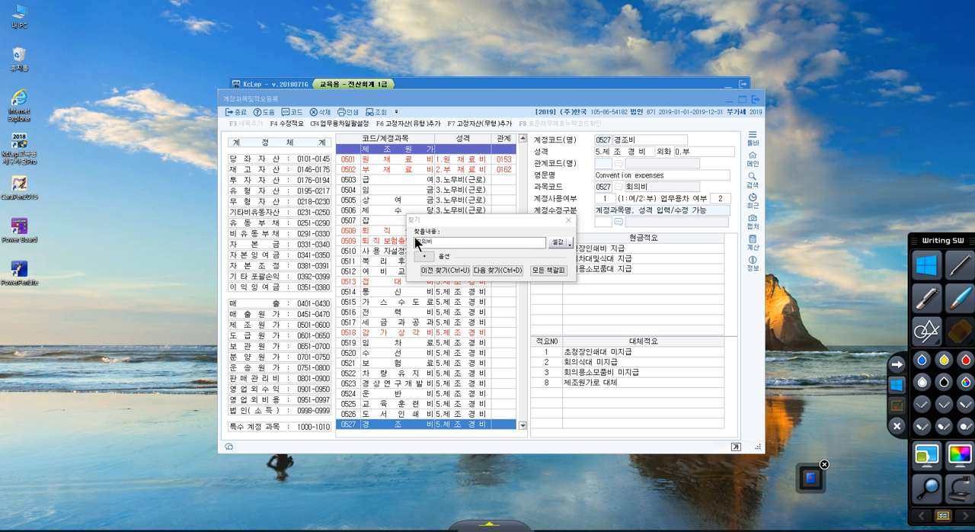
click(364, 423)
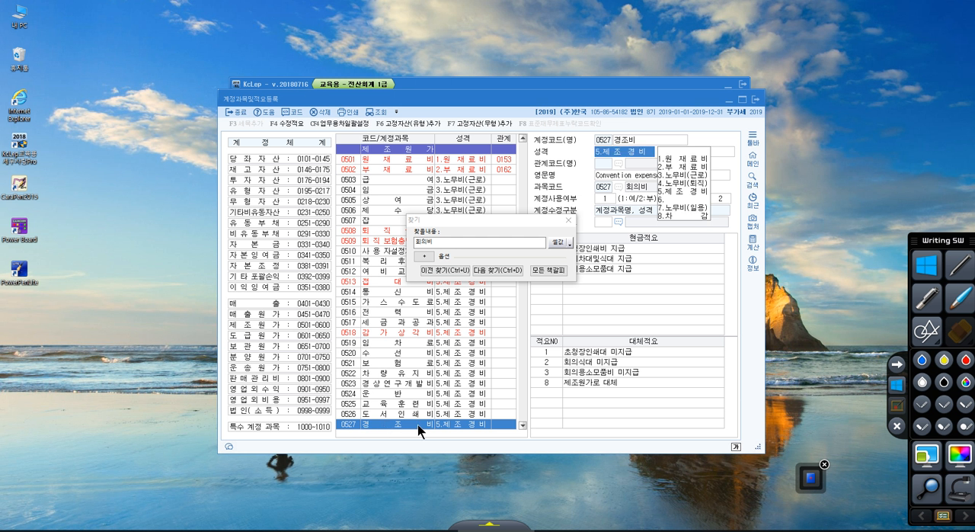
click(490, 272)
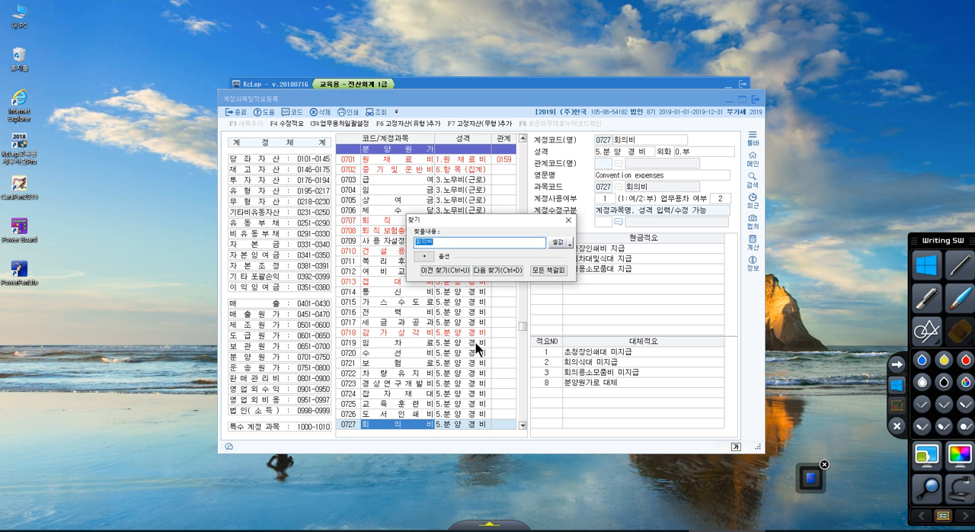
click(449, 272)
click(424, 272)
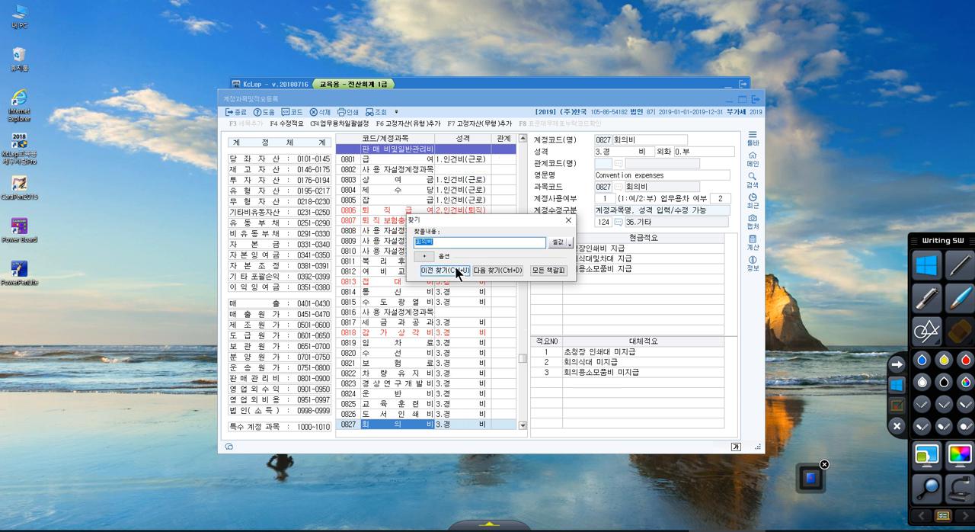
Step backward and forward through the 회의비 matches in the account list, and close the search dialog.
click(456, 268)
click(457, 270)
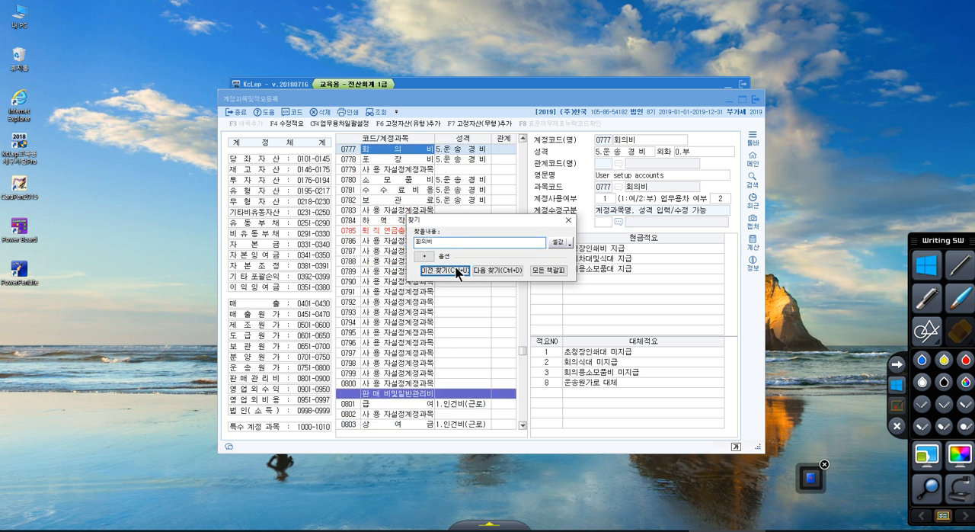
click(457, 270)
click(483, 268)
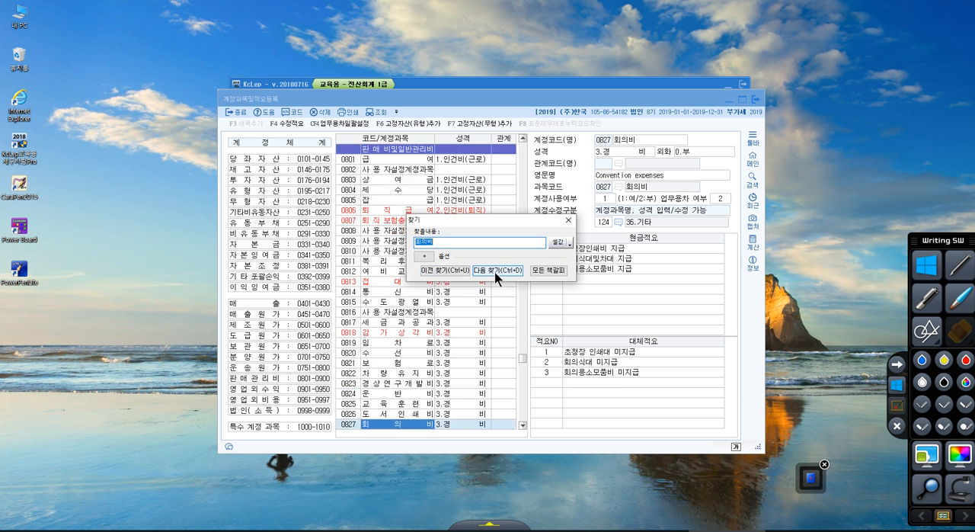
click(494, 271)
drag(441, 241, 402, 239)
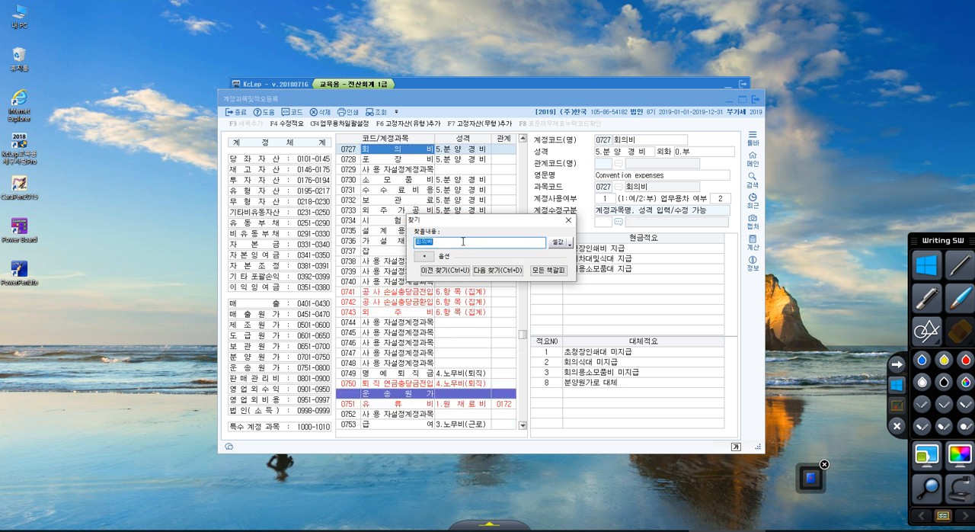
click(568, 219)
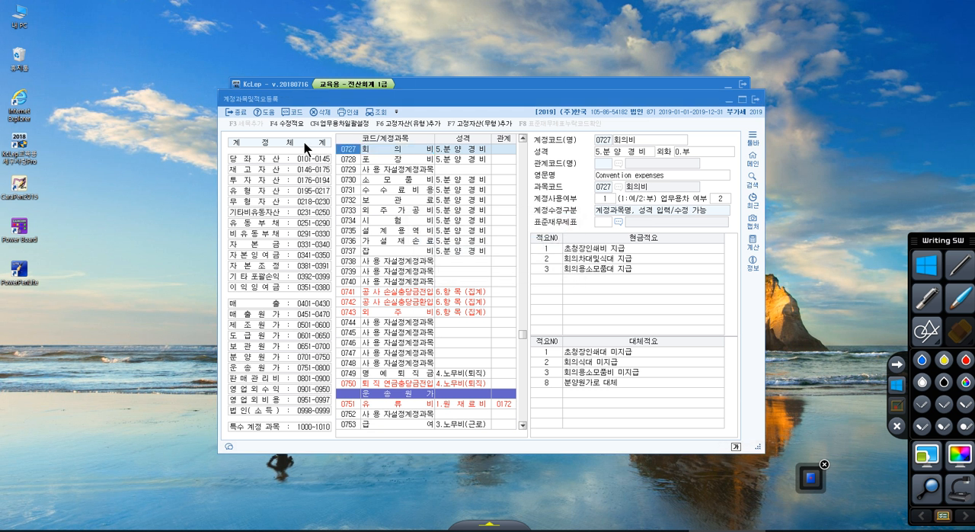
Go to account 0527 and restore its name to 회의비.
text(527)
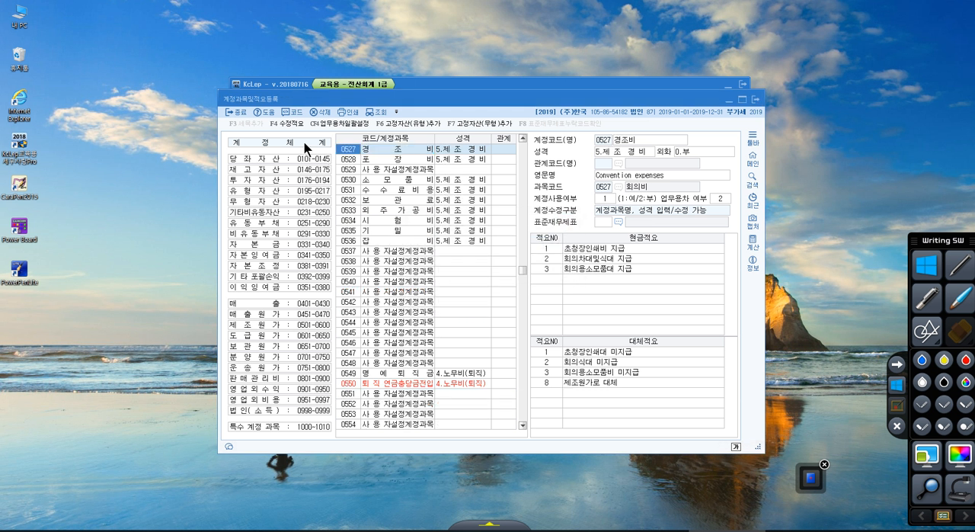
click(396, 150)
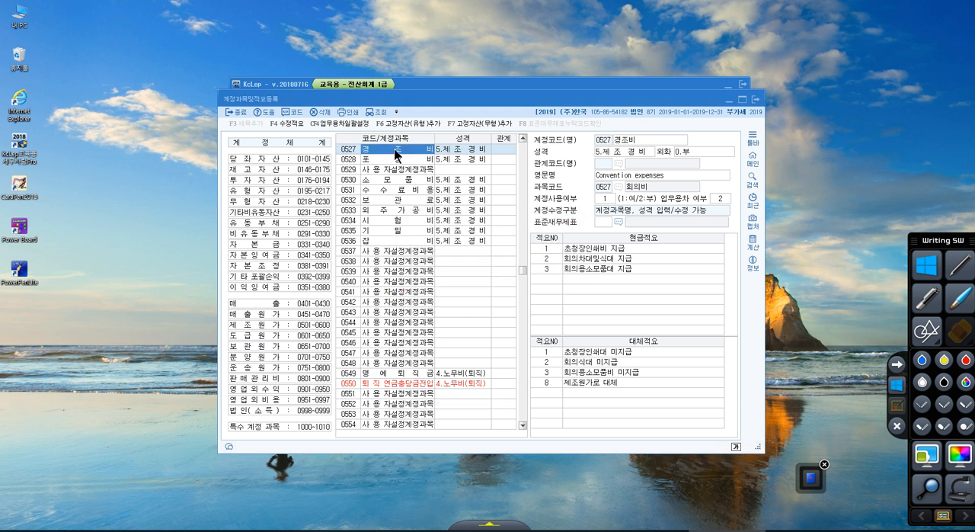
click(636, 145)
text(회의비)
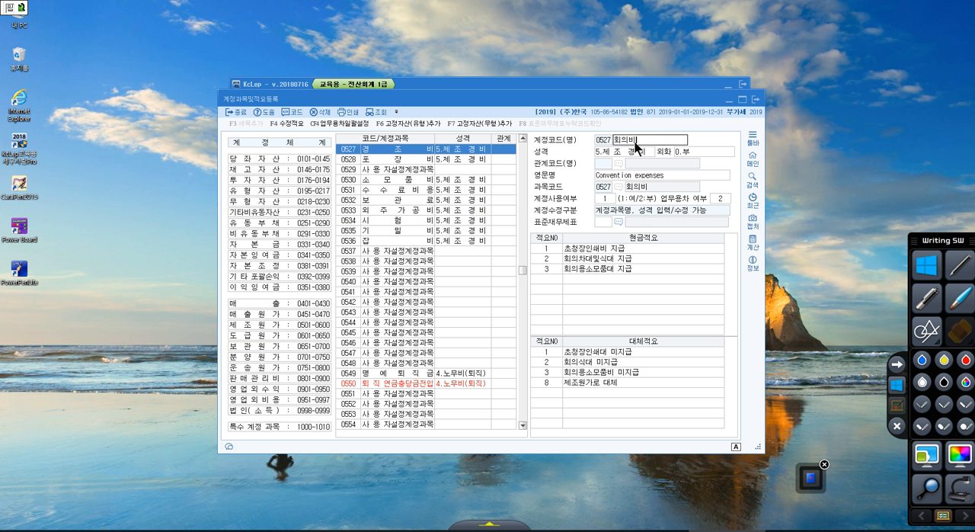
key(Return)
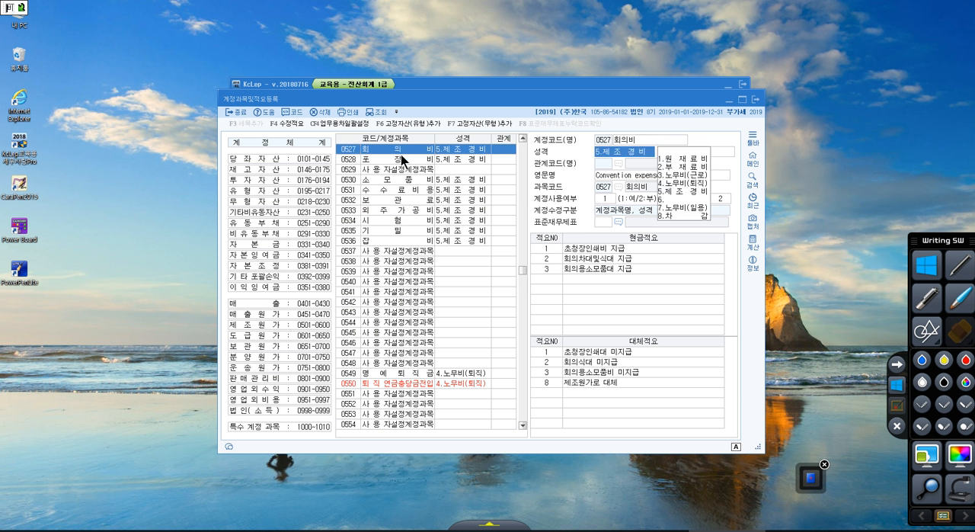
click(401, 157)
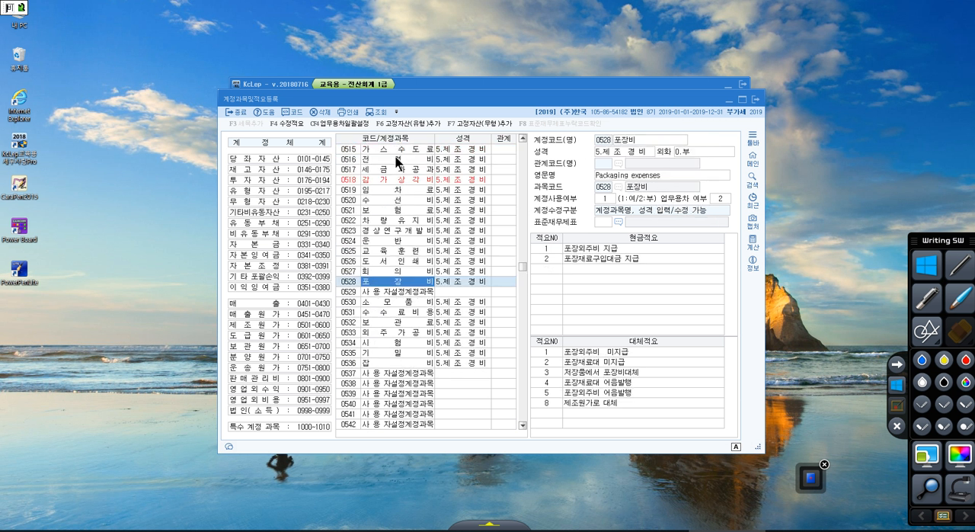
click(401, 153)
click(367, 187)
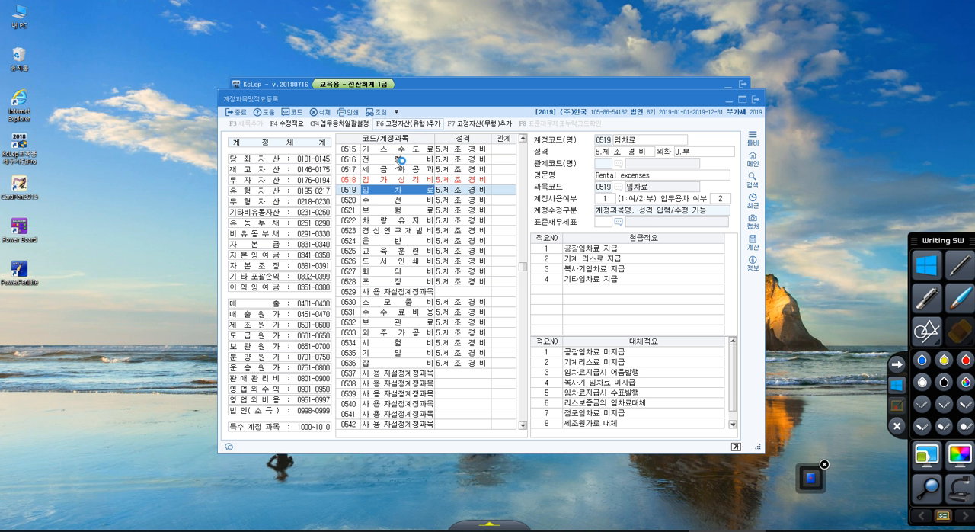
Dismiss the program crash report and reopen 계정과목및적요등록.
click(391, 177)
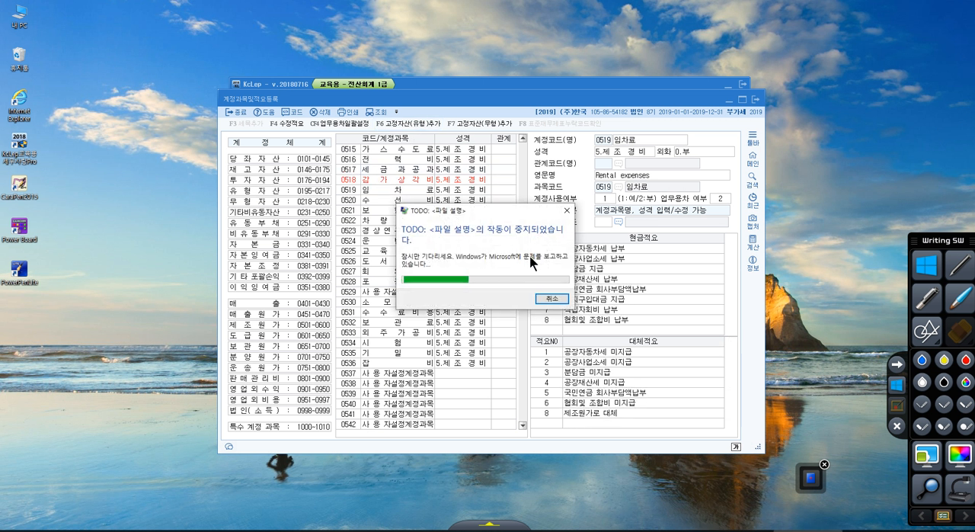
click(545, 298)
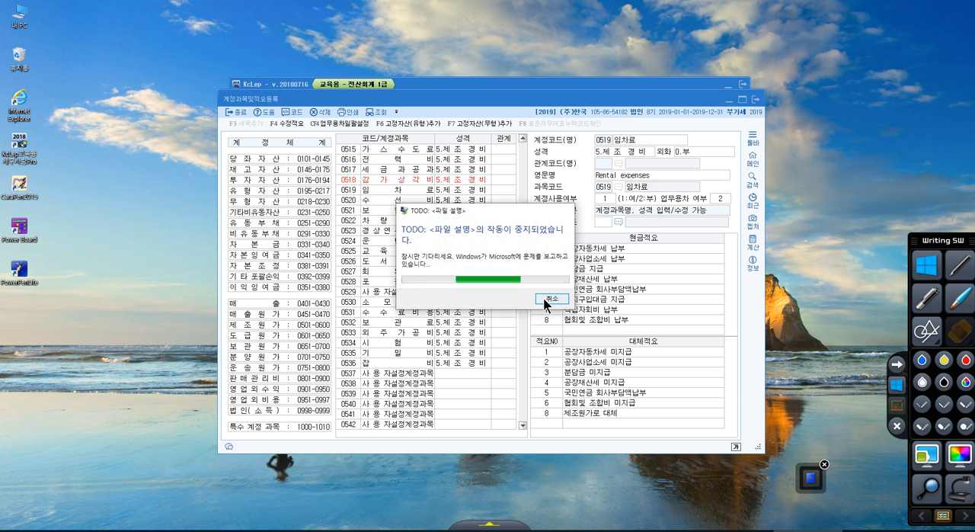
click(546, 298)
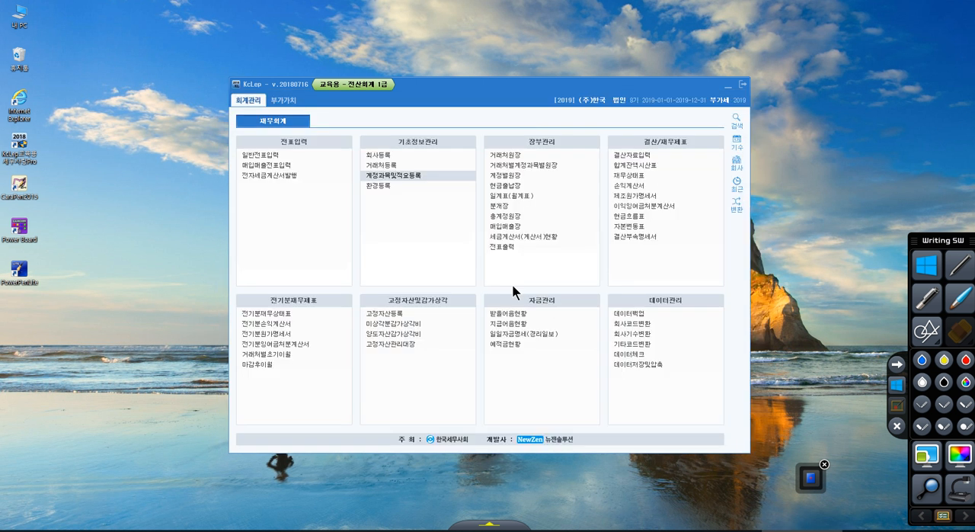
click(395, 178)
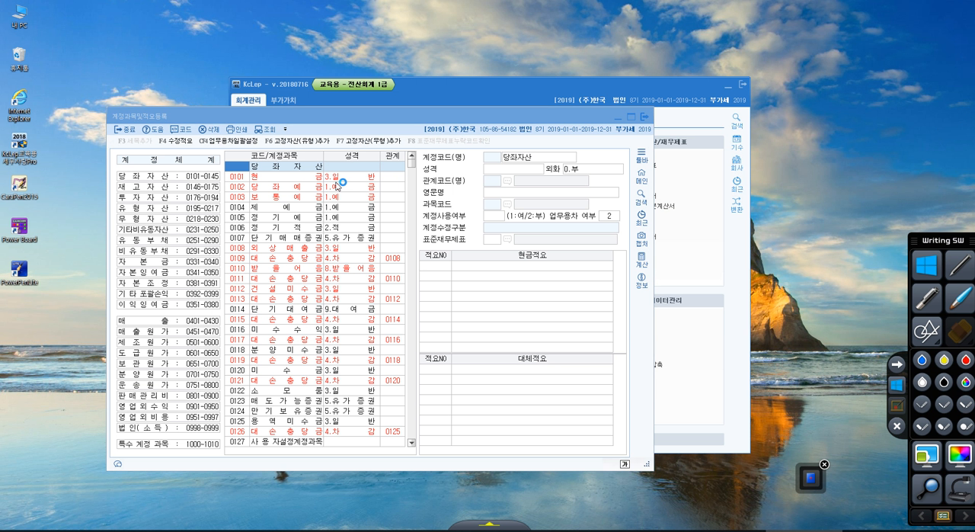
Search the account list for 회의비 and advance through the matches to account 0827 in the 판매비및일반관리비 group.
key(ctrl+f)
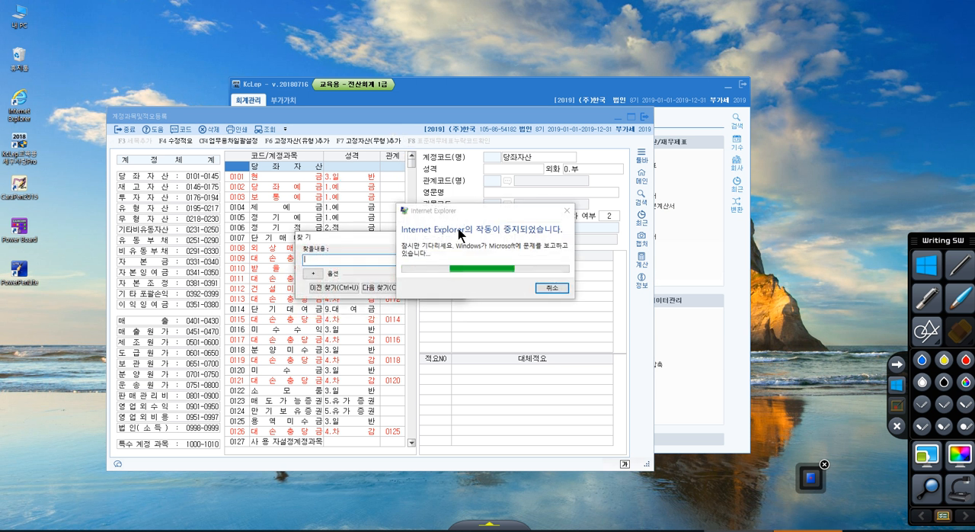
click(542, 285)
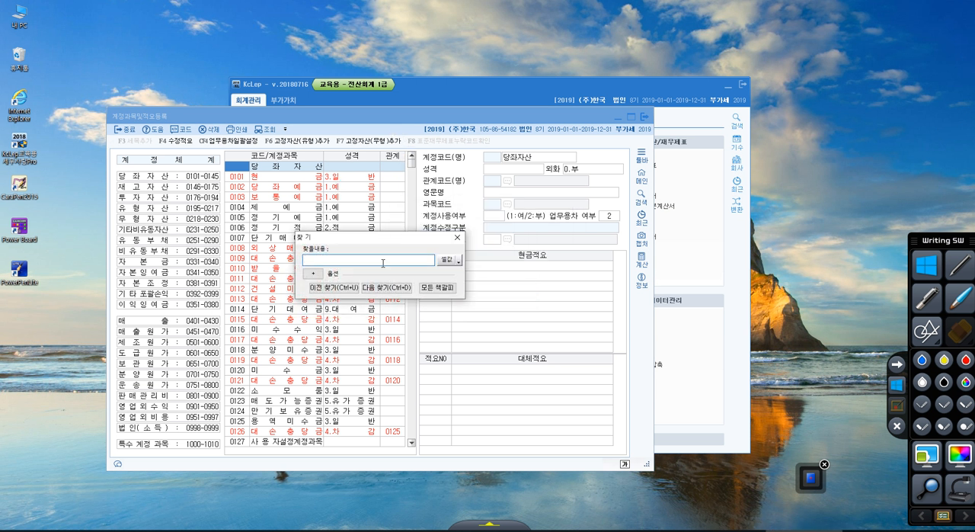
text(ㅌ표의비)
key(Return)
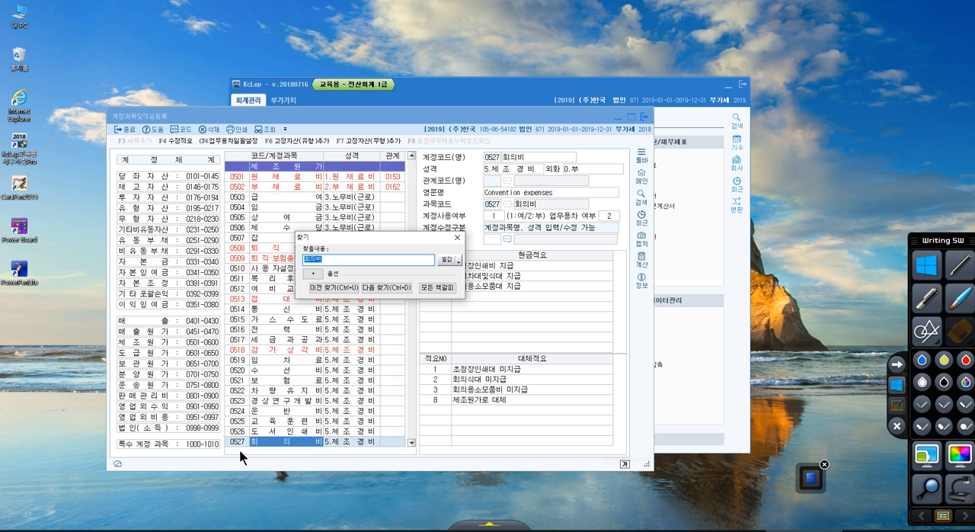
click(377, 286)
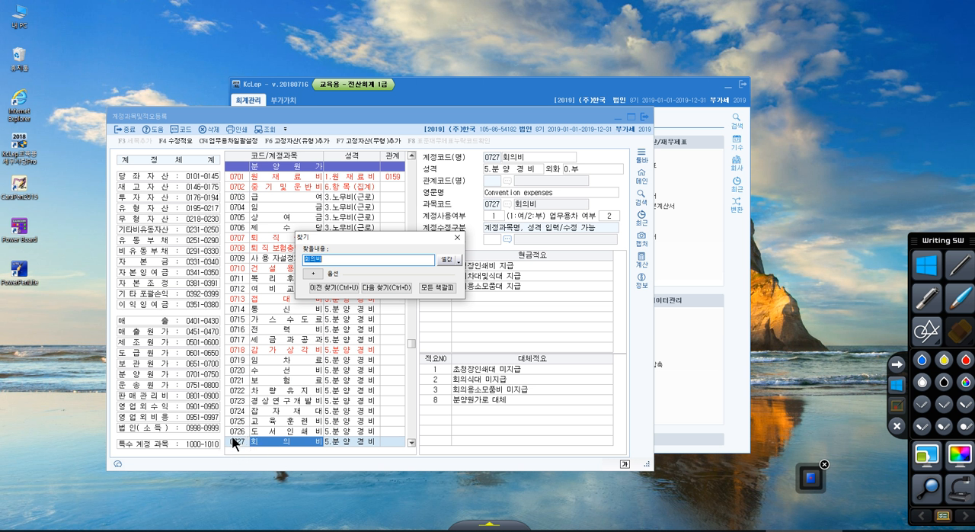
click(374, 288)
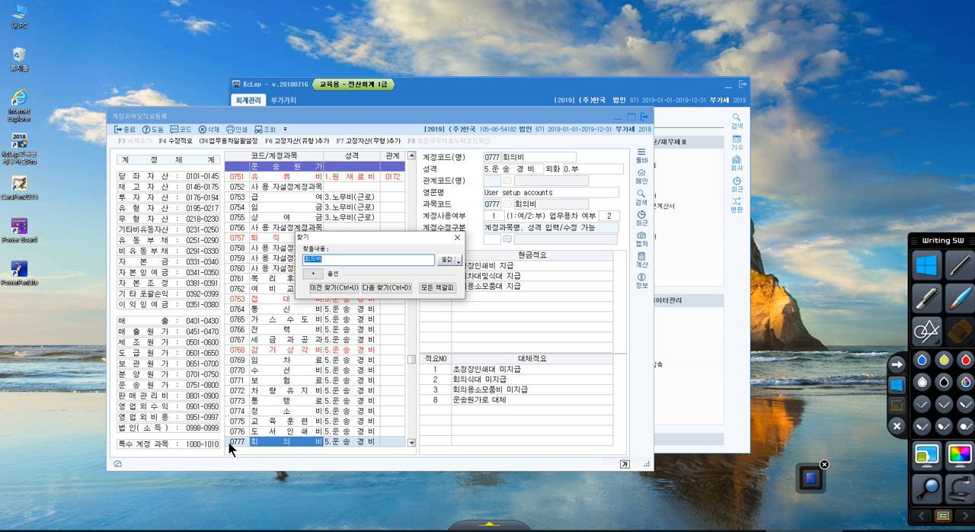
click(390, 288)
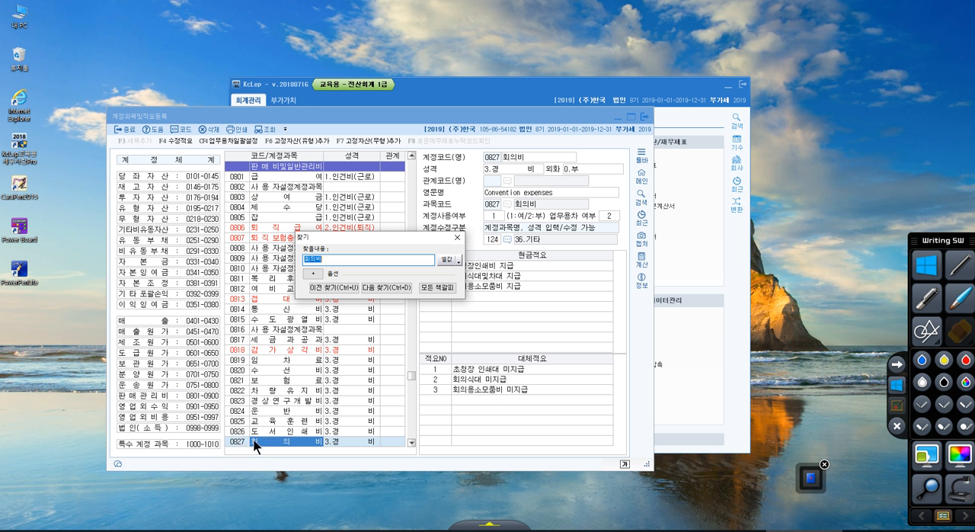
Rename account 0827 as 경조비 and close the search dialog.
click(525, 160)
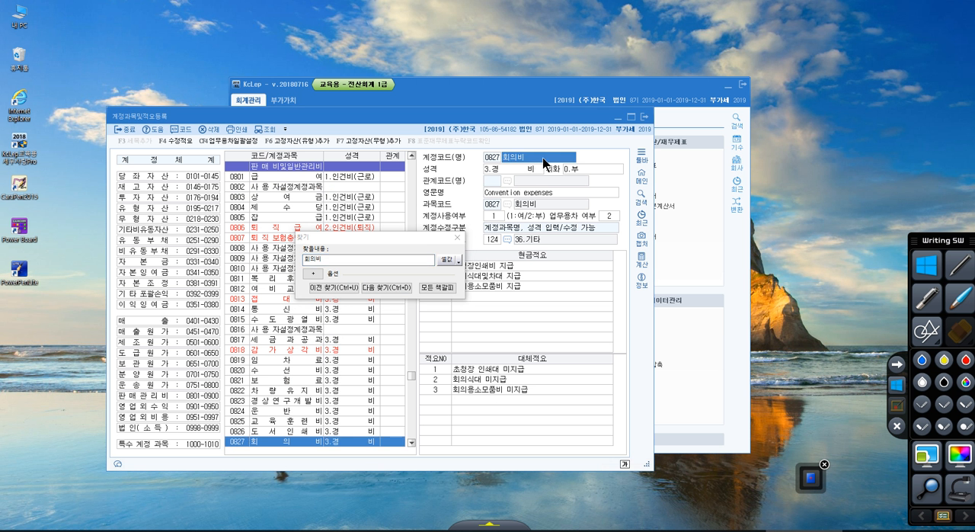
text(경지)
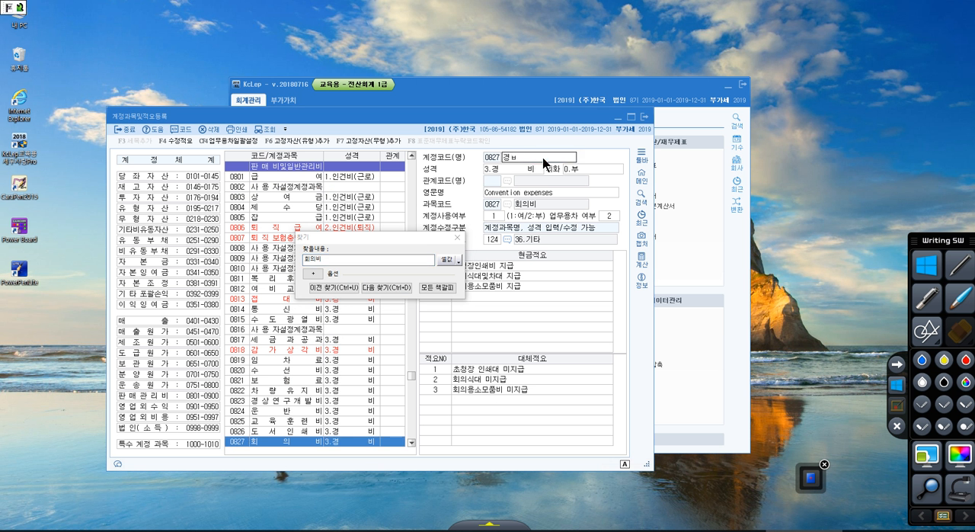
text(조비)
key(Return)
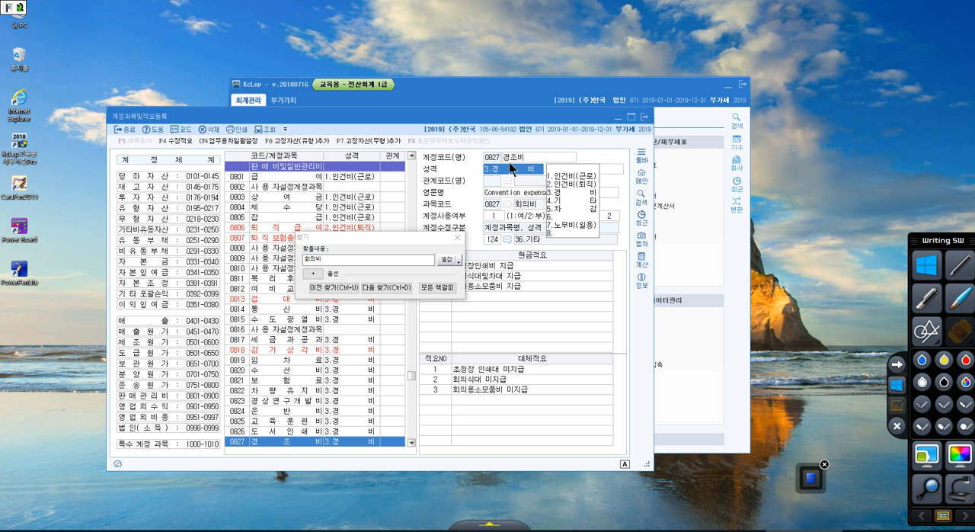
click(457, 238)
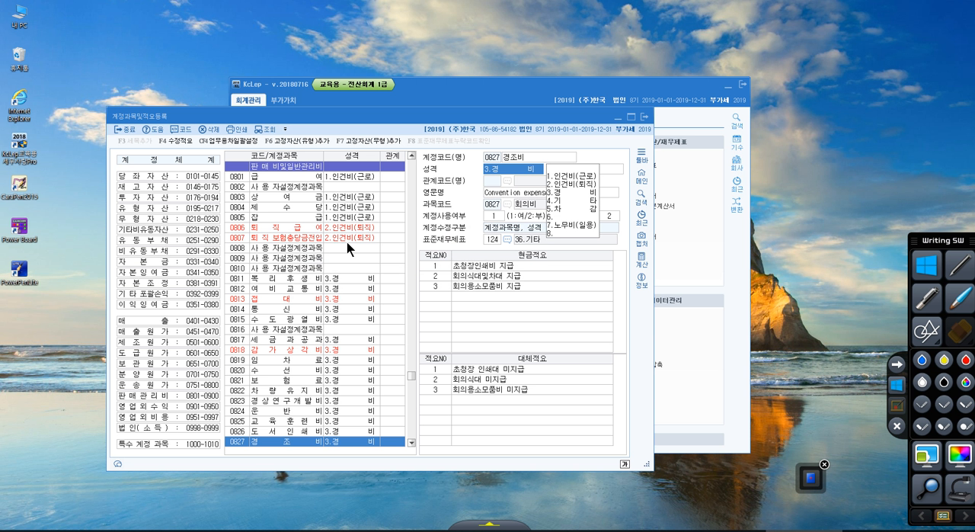
Reposition the account registration window and switch to the exercise PDF in Acrobat Reader, maximized.
drag(448, 118, 523, 108)
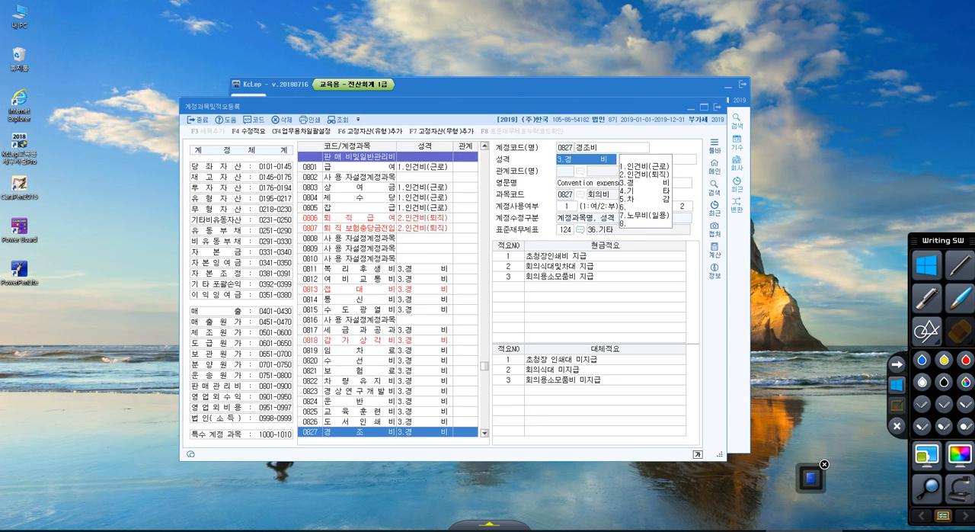
drag(974, 53, 385, 27)
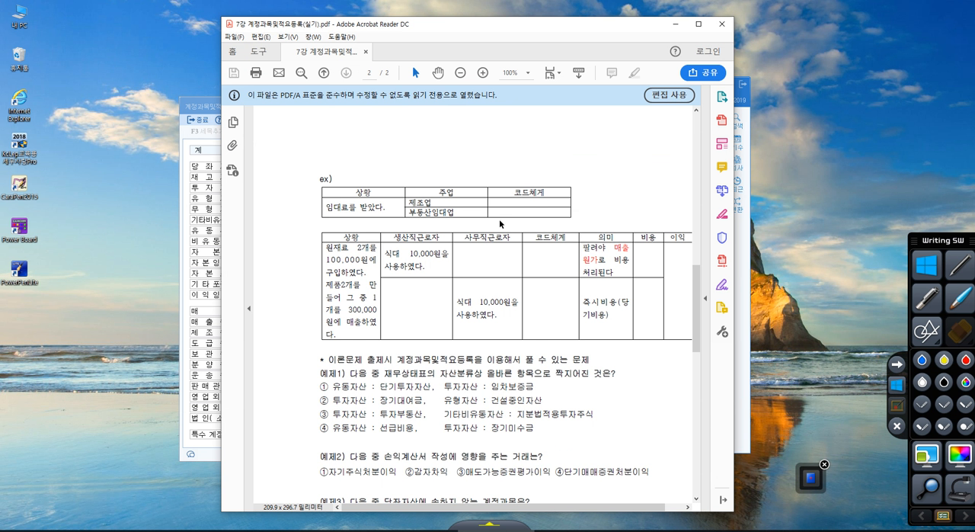
click(698, 24)
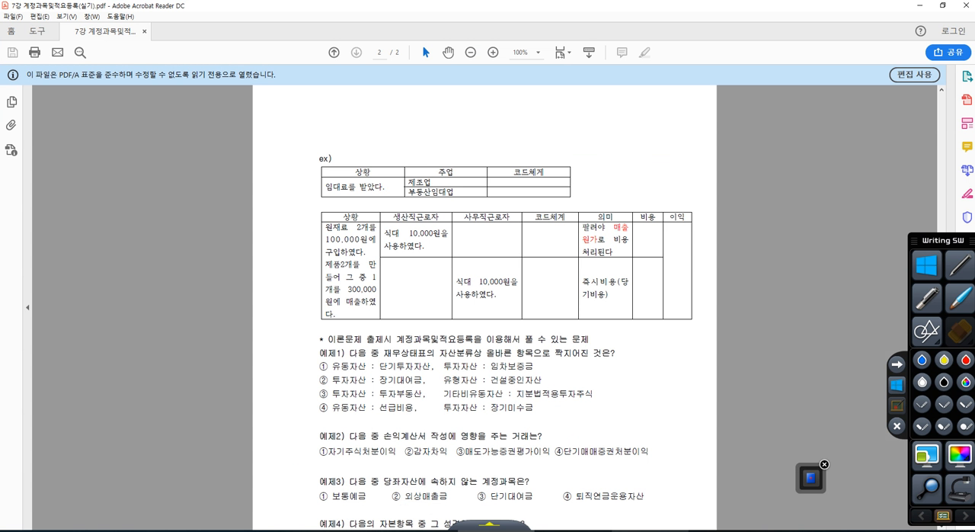
Return to KcLep, open 일반전표입력, and start a 출금 line dated January 1.
click(649, 530)
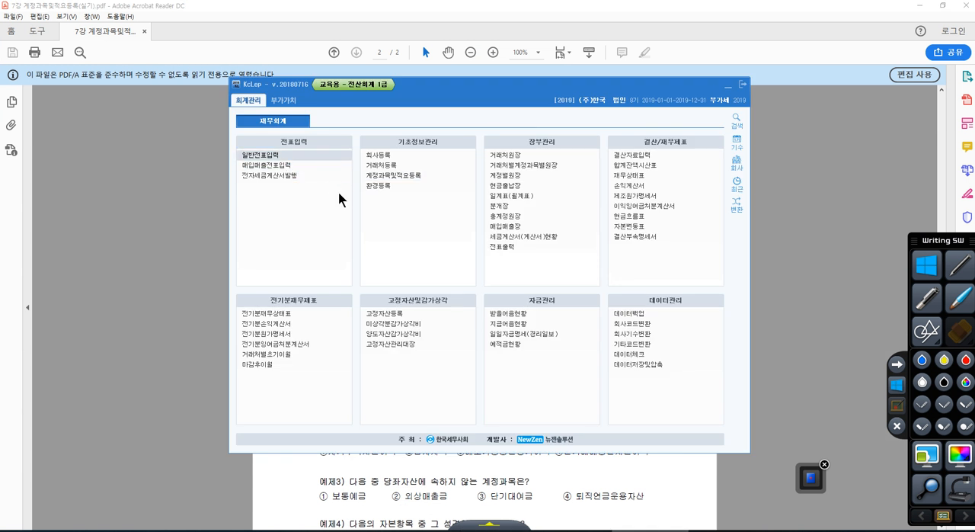
key(Return)
key(Return)
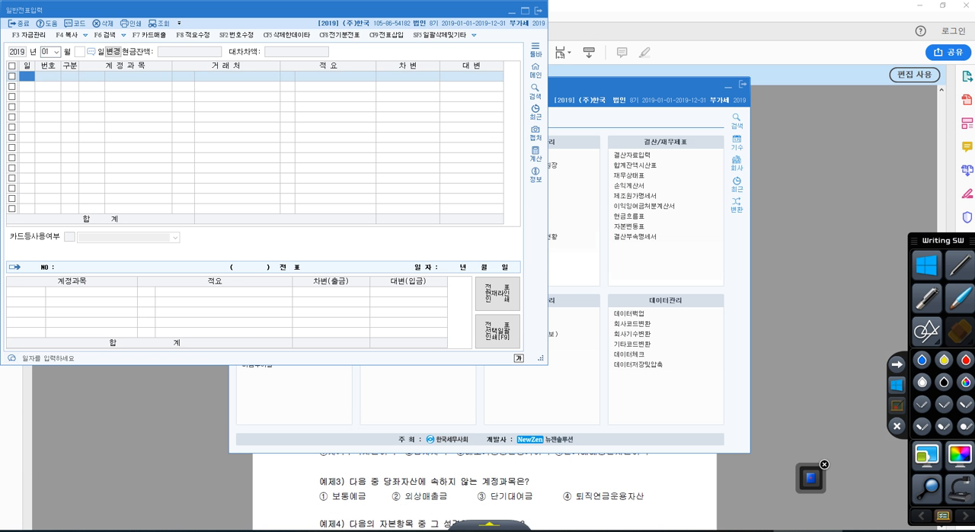
drag(329, 11, 493, 58)
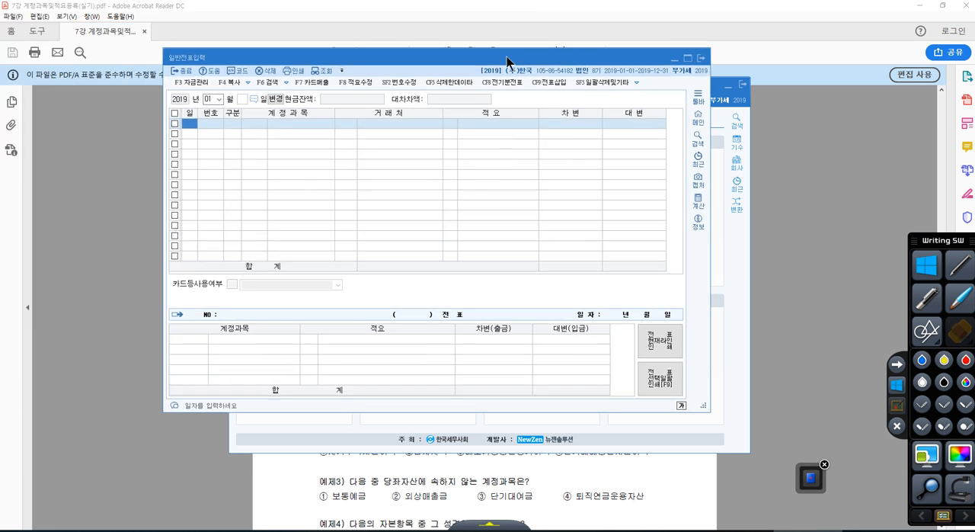
text(1)
key(Return)
text(1)
key(Return)
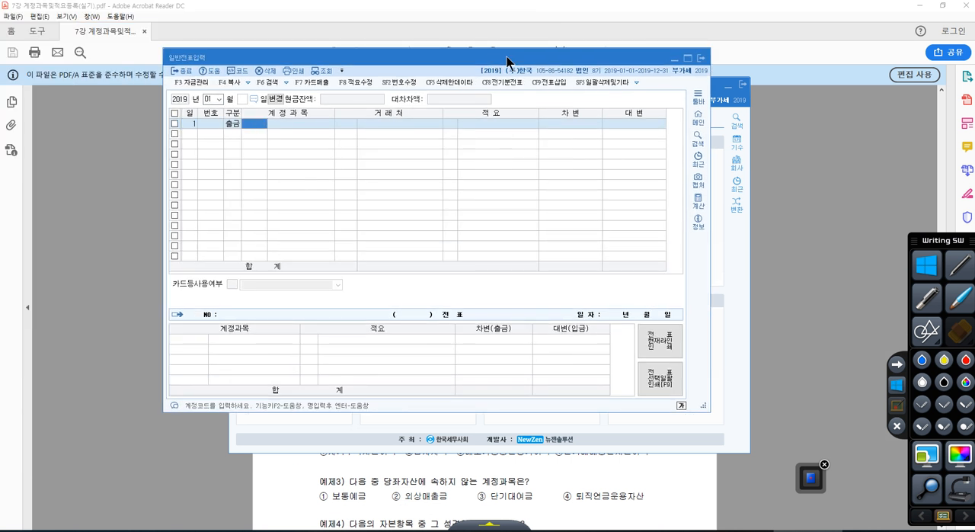
Choose 0904 임대료 as the 출금 line's account, and look up the accounts matching 임대.
click(791, 116)
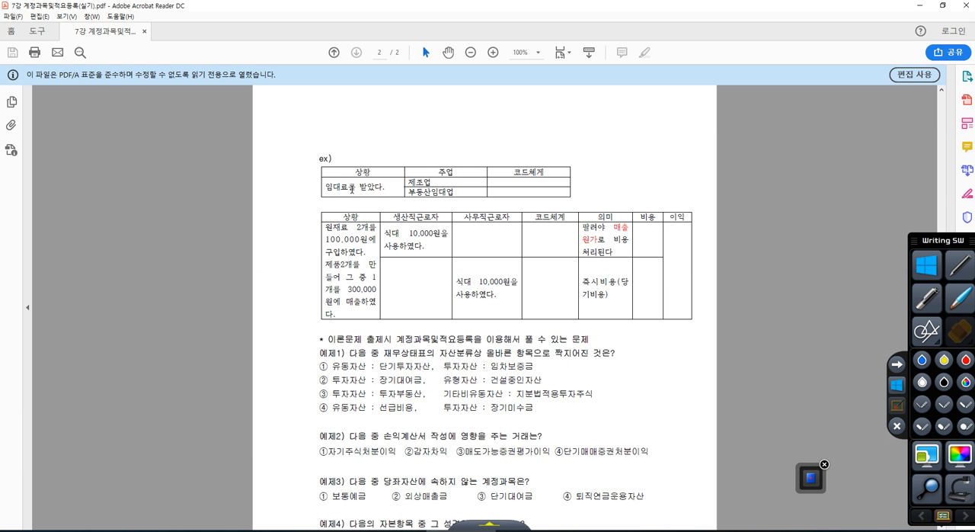
click(800, 530)
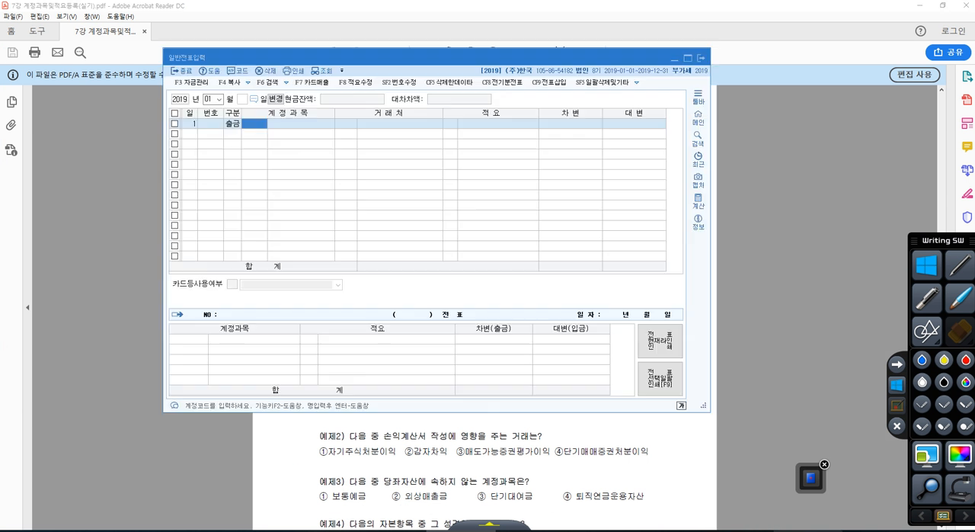
text(904)
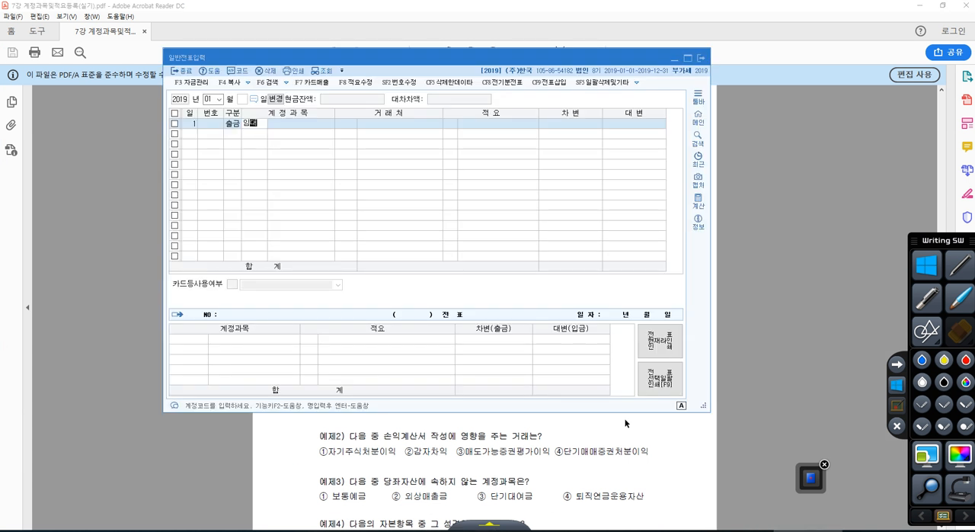
key(Return)
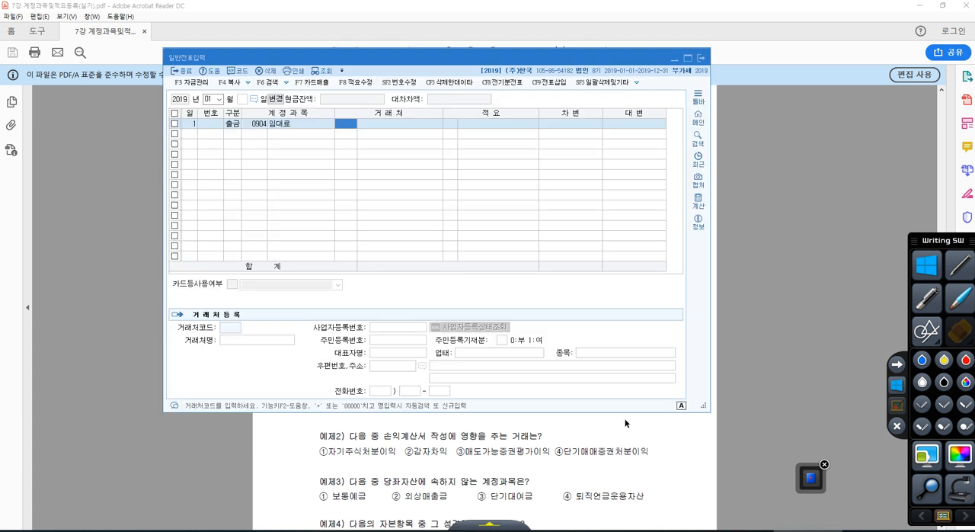
key(Left)
text(임대)
key(Return)
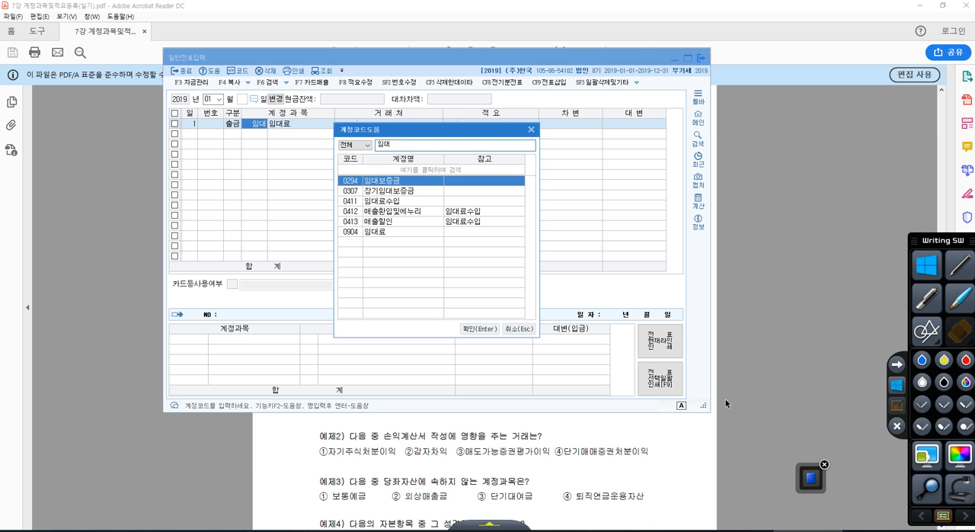
Mark 0411 임대료수입 and 0904 임대료 in the account lookup in red pen, and leave the annotation mode.
click(893, 409)
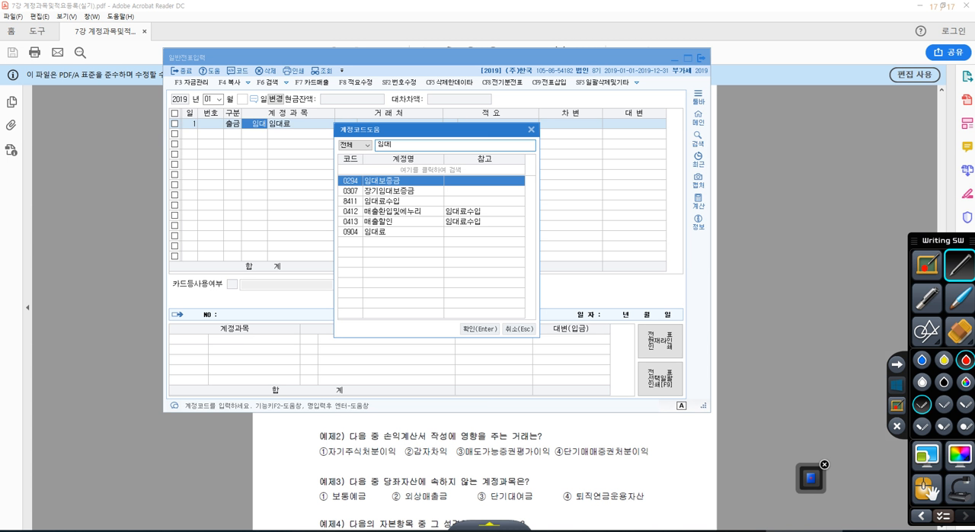
drag(339, 205, 404, 205)
drag(337, 237, 385, 235)
drag(352, 196, 356, 241)
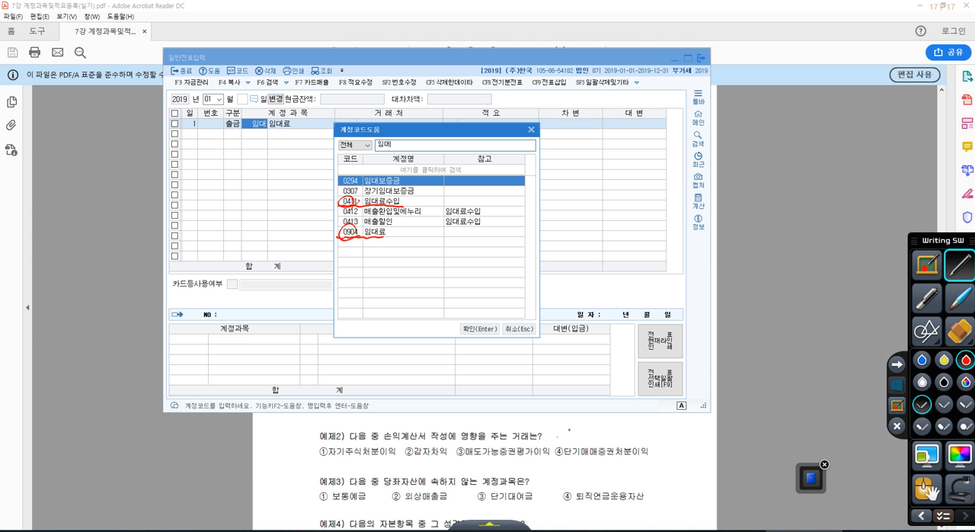
click(888, 388)
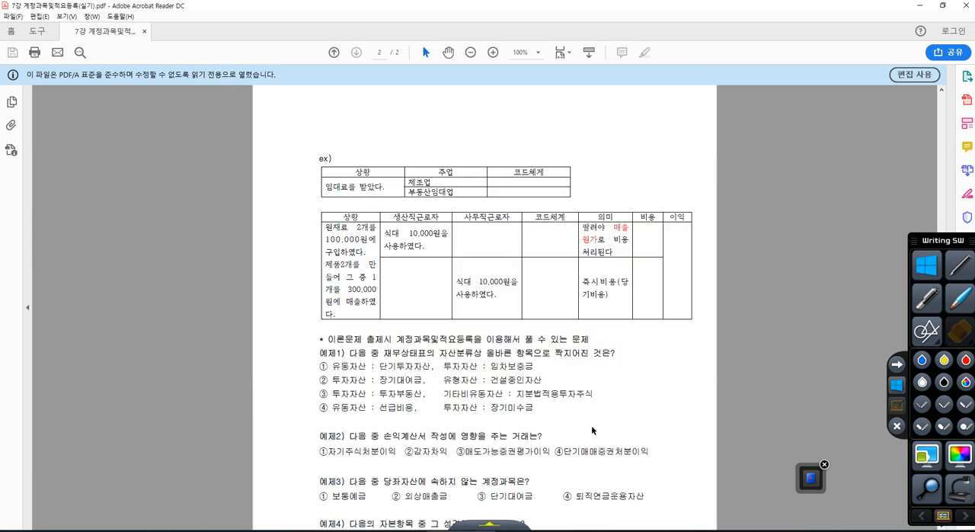
On the PDF's ex) table, mark 주업 and 제조업 in red pen and write "904. 임대료" in the 제조업 row under 코드체계.
click(589, 421)
click(896, 406)
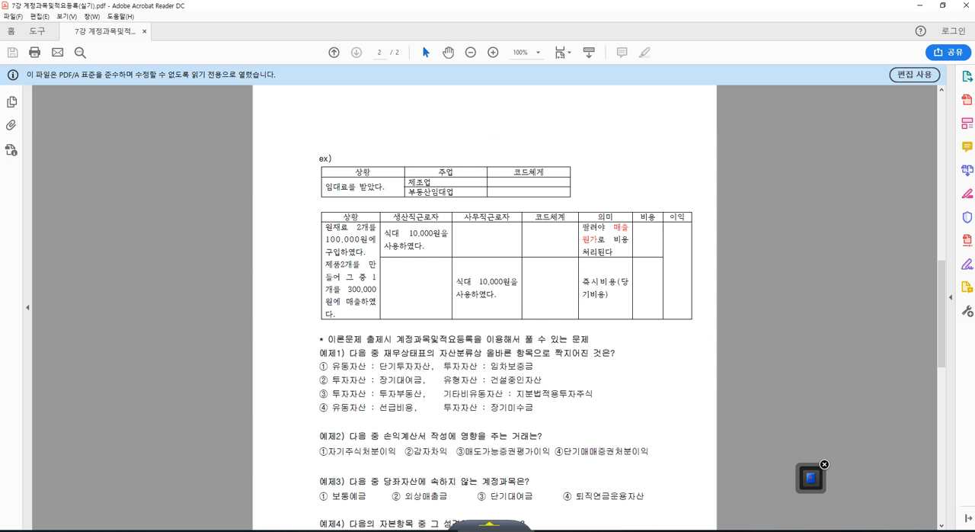
mouse_move(447, 131)
mouse_down()
mouse_move(445, 167)
mouse_move(462, 147)
mouse_up()
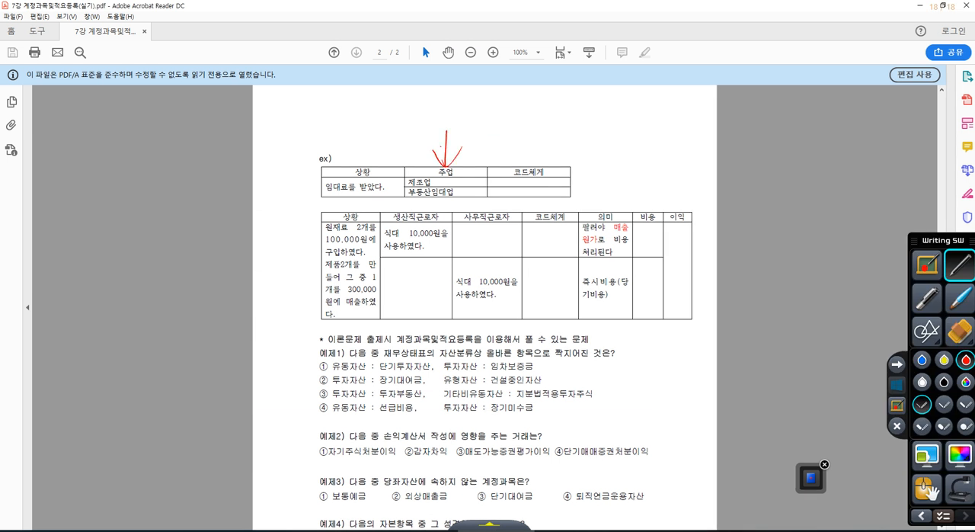
mouse_move(433, 184)
mouse_down()
mouse_move(406, 185)
mouse_move(431, 191)
mouse_up()
drag(497, 178, 519, 188)
drag(534, 177, 568, 186)
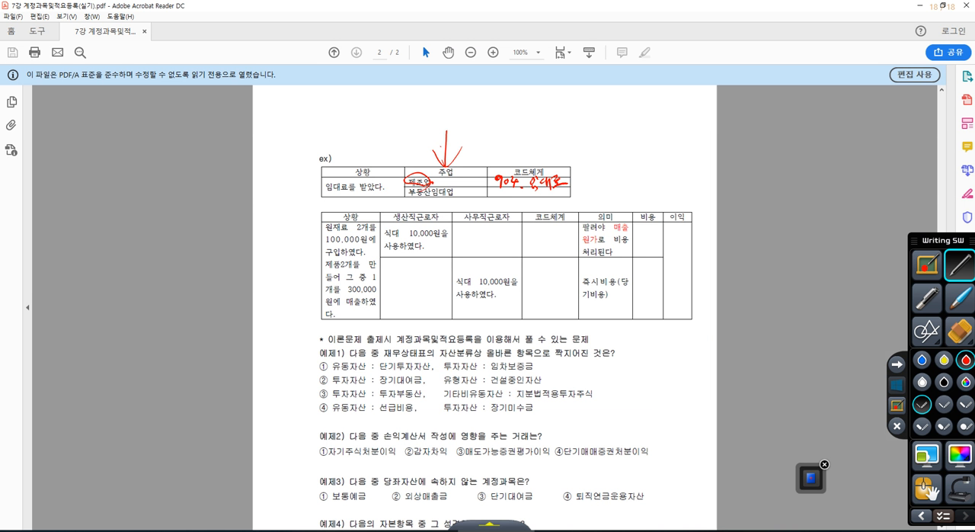
Handwrite "411. 임대료수입" in red pen in the 부동산임대업 row under 코드체계.
drag(498, 192, 500, 207)
mouse_move(507, 194)
mouse_down()
mouse_move(508, 205)
mouse_move(532, 201)
mouse_move(538, 212)
mouse_up()
click(520, 203)
drag(540, 198, 546, 211)
mouse_move(549, 196)
mouse_down()
mouse_move(551, 211)
mouse_move(562, 203)
mouse_up()
drag(558, 199, 570, 206)
mouse_move(569, 191)
mouse_down()
mouse_move(578, 212)
mouse_move(581, 198)
mouse_up()
drag(582, 199, 587, 202)
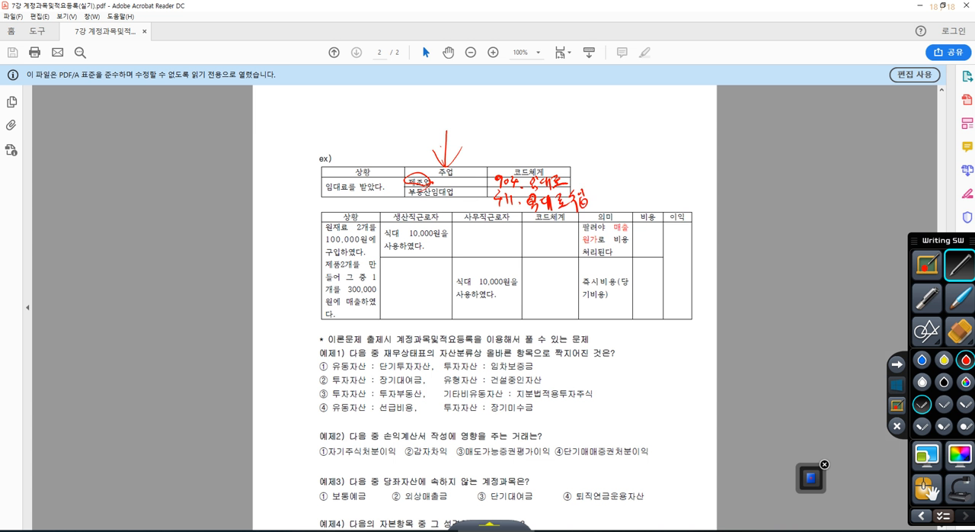
Circle codes 904 and 411, draw an arrow from 부동산임대업 to 411, note 영업외 above 904, and add a check mark at 제조업.
mouse_move(502, 167)
mouse_down()
mouse_move(487, 175)
mouse_move(518, 169)
mouse_up()
drag(486, 208, 518, 206)
mouse_move(454, 192)
mouse_down()
mouse_move(483, 198)
mouse_move(472, 207)
mouse_up()
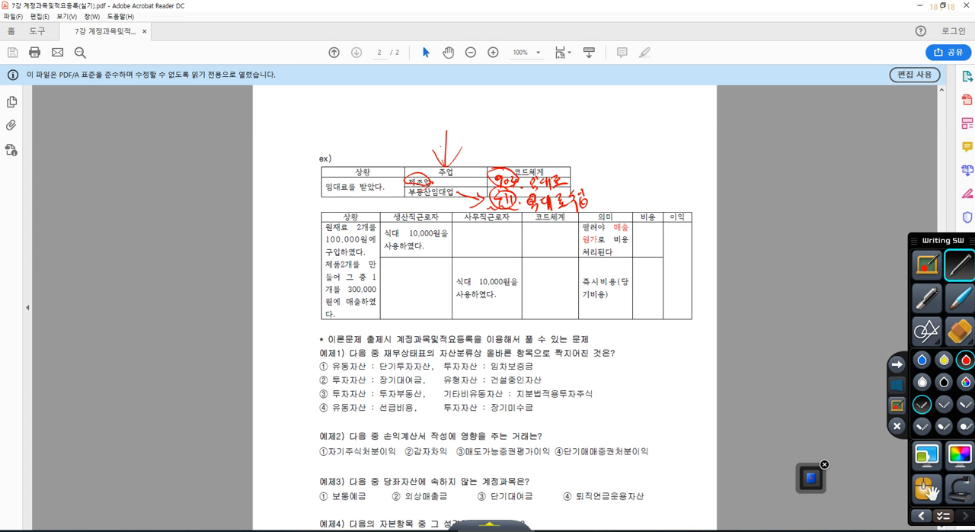
mouse_move(499, 172)
mouse_down()
mouse_move(512, 132)
mouse_move(519, 149)
mouse_move(523, 131)
mouse_move(530, 146)
mouse_move(544, 138)
mouse_up()
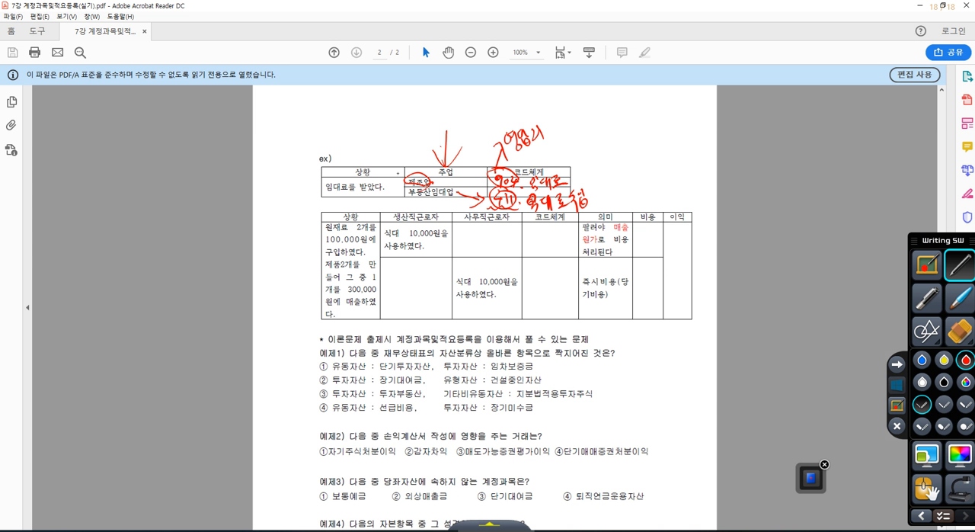
drag(397, 172, 413, 162)
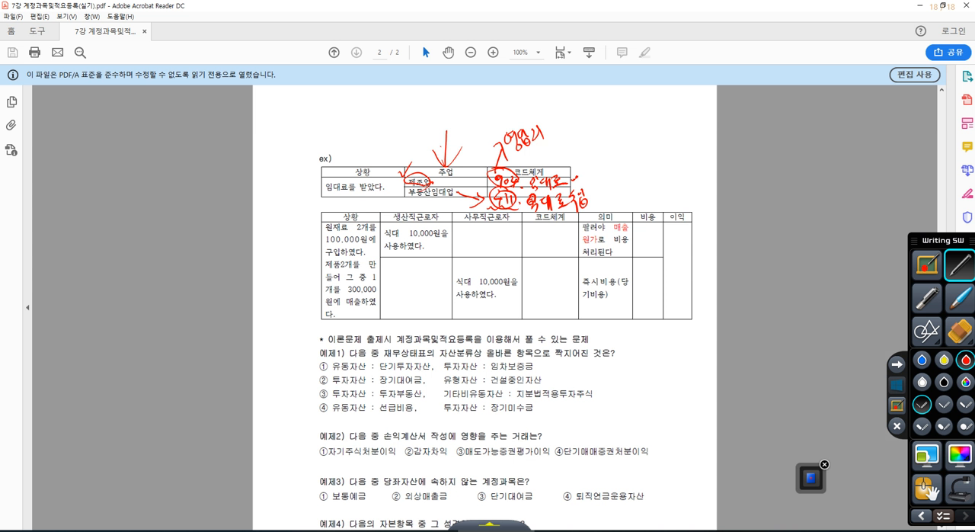
Erase all the red pen annotations from the rental income table on the PDF and leave the annotation mode.
click(957, 334)
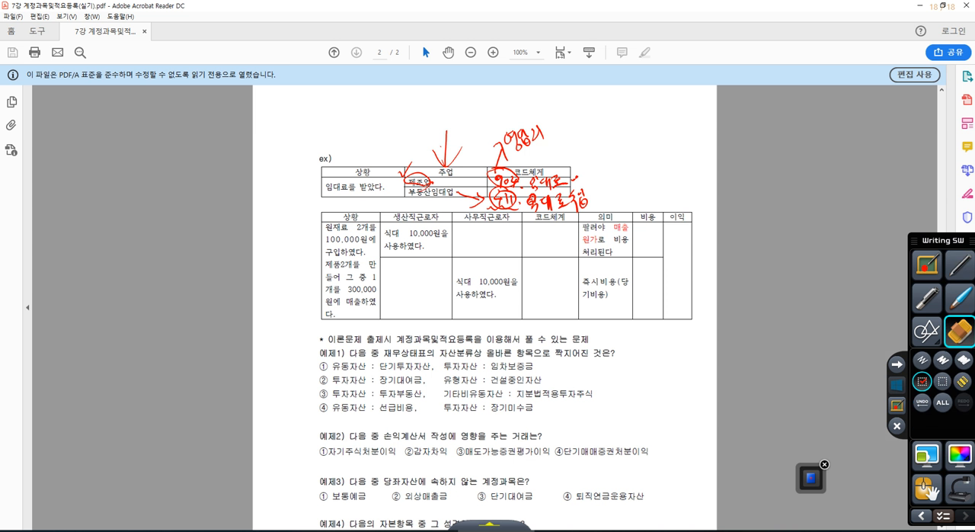
click(943, 402)
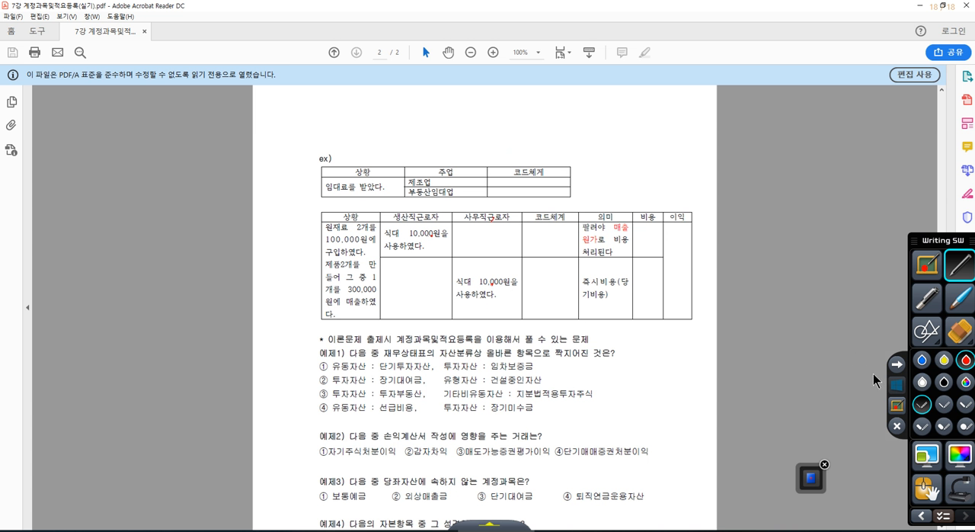
click(891, 390)
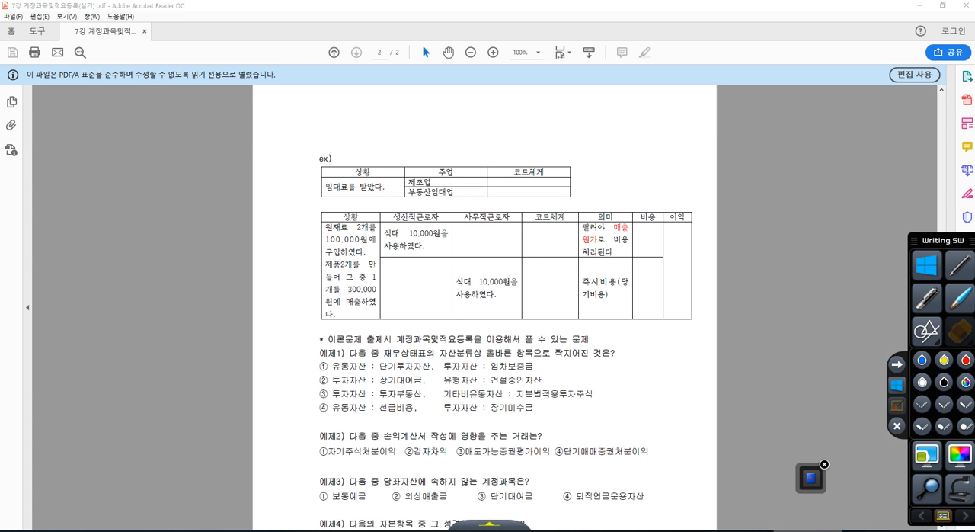
Switch to KcLep's 일반전표입력 account lookup and search for the 복리후생비 accounts.
drag(402, 145, 335, 134)
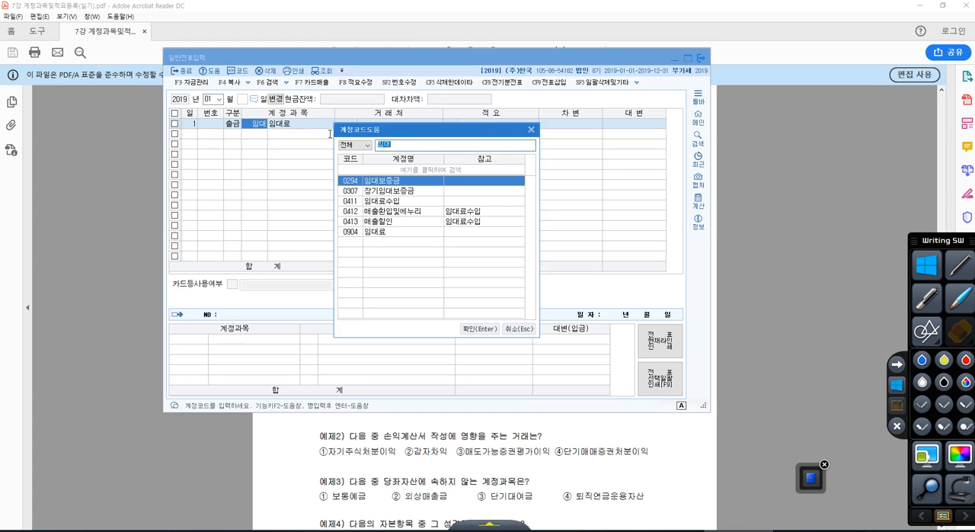
text(보ㄱ리)
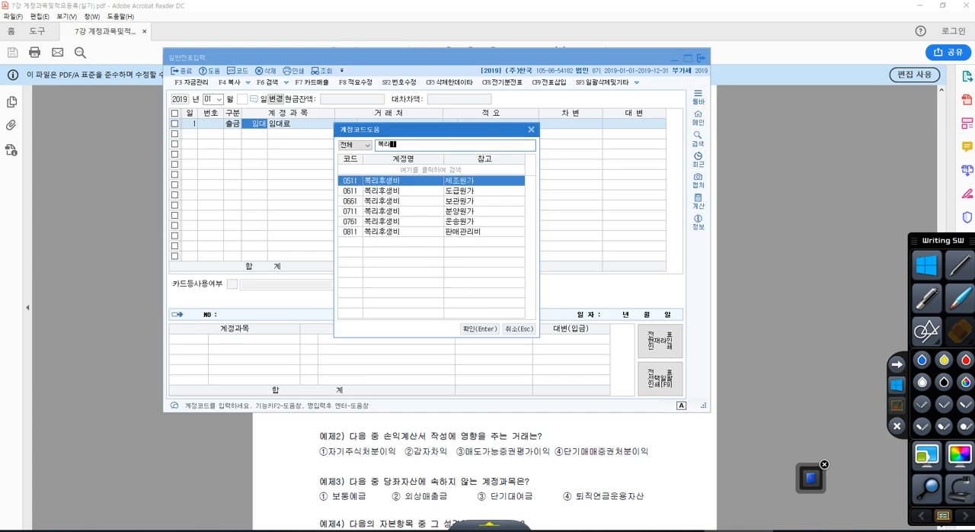
key(BackSpace)
key(BackSpace)
key(BackSpace)
click(403, 183)
Mark the 복리후생비 names in red, circle 0511 and 0811, cross out the codes between them, and leave the annotation mode.
click(897, 405)
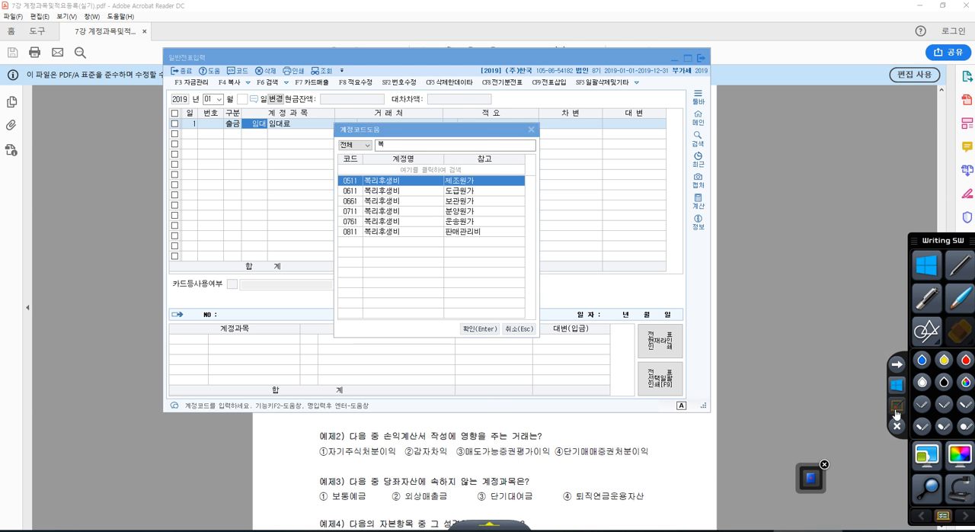
mouse_move(383, 238)
mouse_down()
mouse_move(414, 233)
mouse_move(409, 206)
mouse_move(412, 244)
mouse_up()
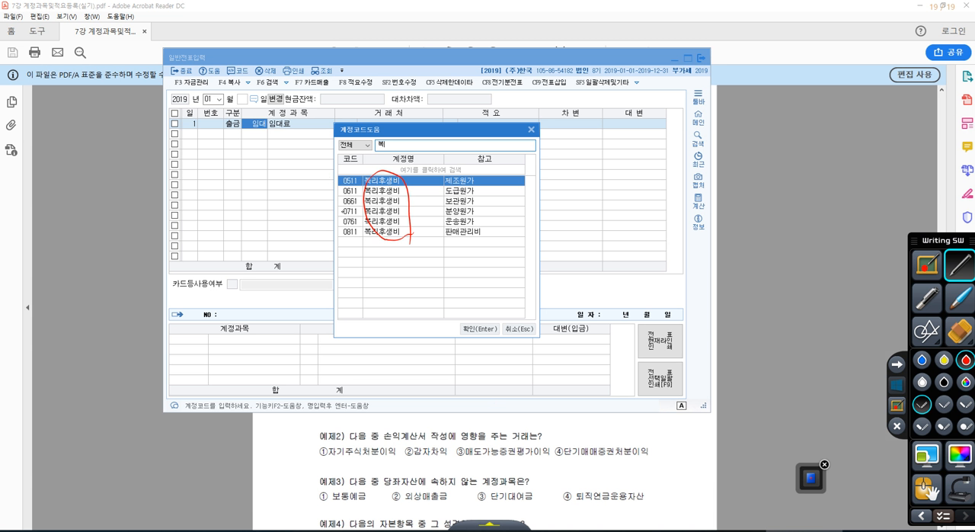
drag(347, 175, 358, 176)
mouse_move(334, 188)
mouse_down()
mouse_move(358, 193)
mouse_move(349, 220)
mouse_up()
drag(356, 226, 341, 225)
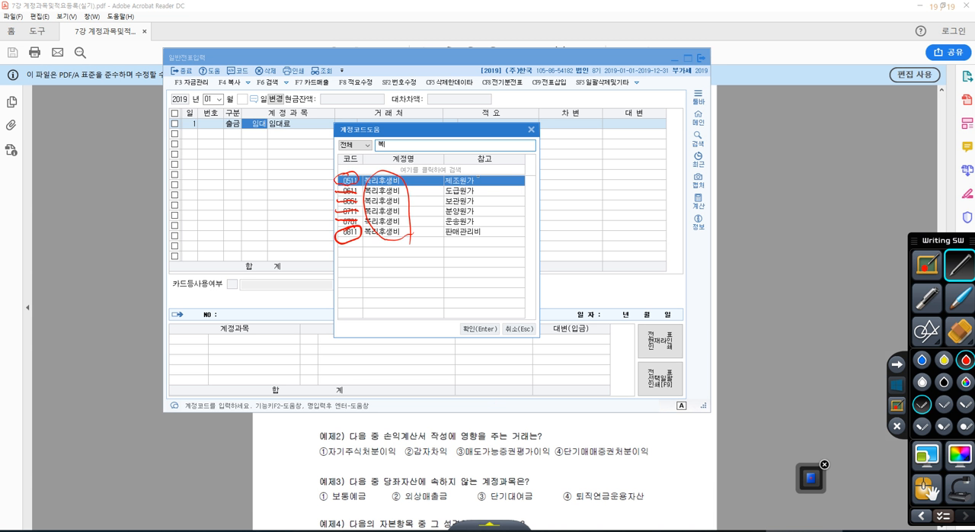
drag(476, 176, 485, 171)
drag(487, 227, 496, 223)
click(897, 385)
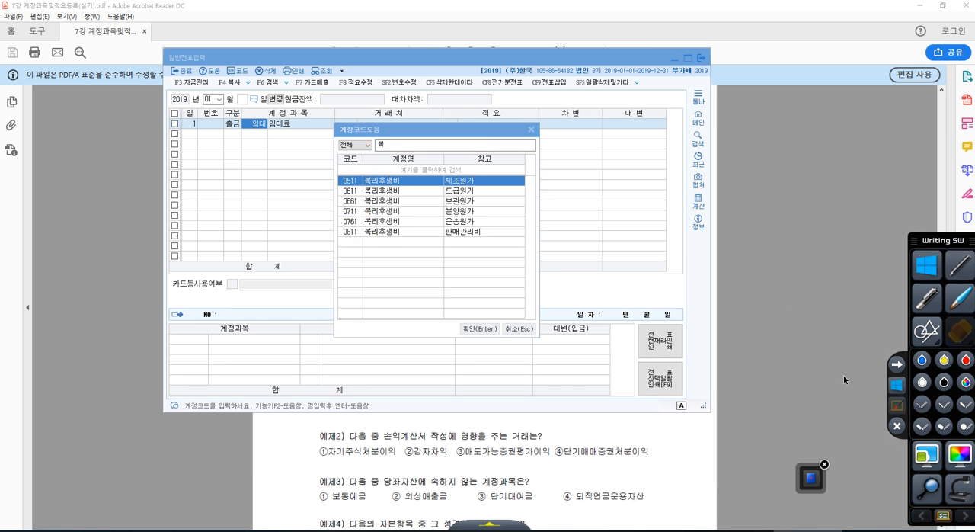
Return to the PDF, circle the office workers' 식대 cell, and handwrite "511. 복리후생비" and "811. 복리후생비" in red under 코드체계.
click(688, 441)
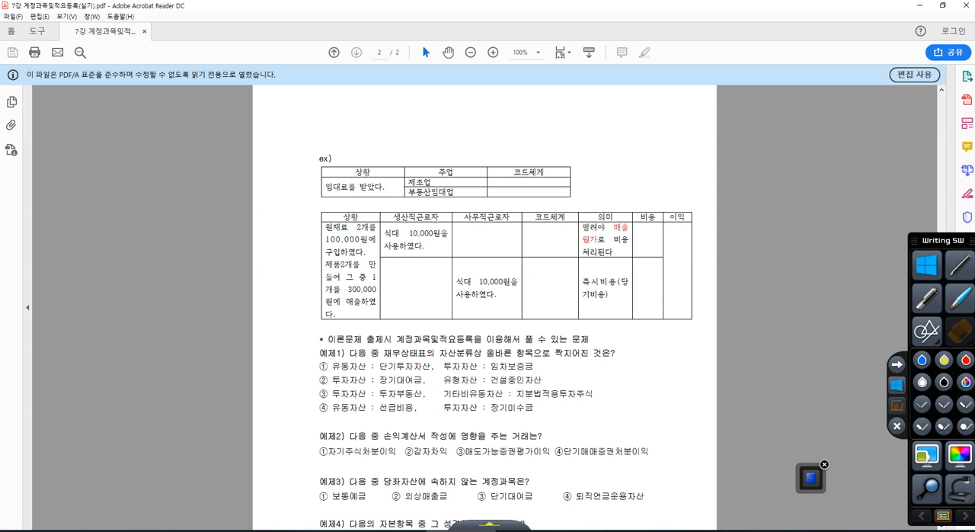
click(892, 407)
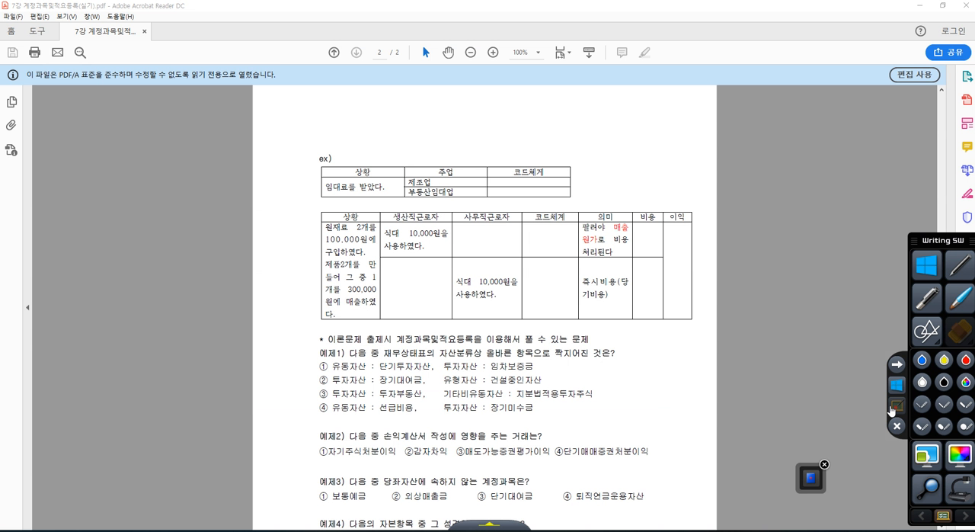
drag(524, 234, 522, 245)
drag(520, 236, 526, 235)
drag(528, 231, 530, 245)
mouse_move(532, 232)
mouse_down()
mouse_move(533, 244)
mouse_move(561, 232)
mouse_move(562, 248)
mouse_move(577, 243)
mouse_up()
mouse_move(498, 306)
mouse_down()
mouse_move(464, 303)
mouse_move(499, 304)
mouse_move(546, 283)
mouse_move(556, 297)
mouse_move(585, 272)
mouse_up()
drag(588, 262, 588, 274)
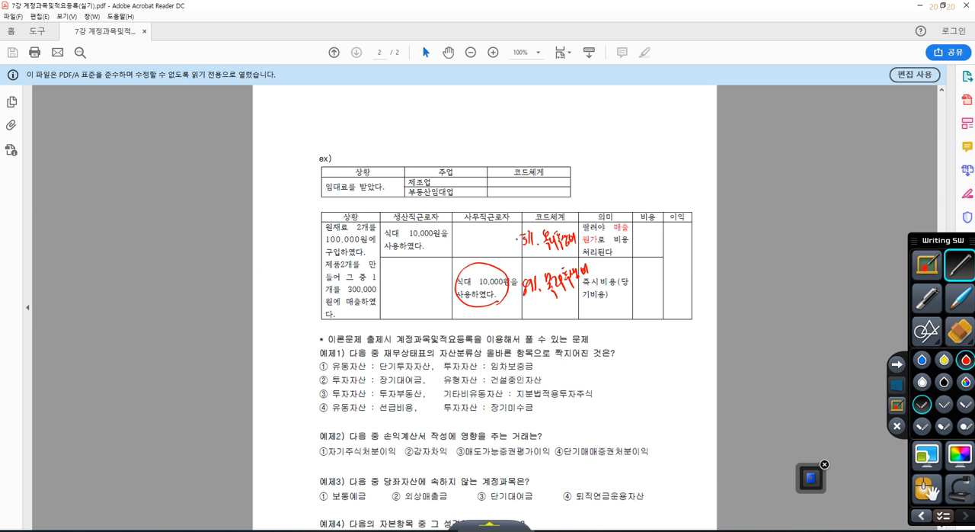
Circle 511, underline 811, and underline 매출원가 and 즉시비용(당기비용) in the 의미 column in red.
drag(520, 238, 536, 248)
drag(521, 299, 541, 294)
drag(537, 249, 541, 226)
mouse_move(611, 234)
mouse_down()
mouse_move(624, 230)
mouse_move(590, 246)
mouse_move(600, 244)
mouse_up()
drag(580, 283, 627, 285)
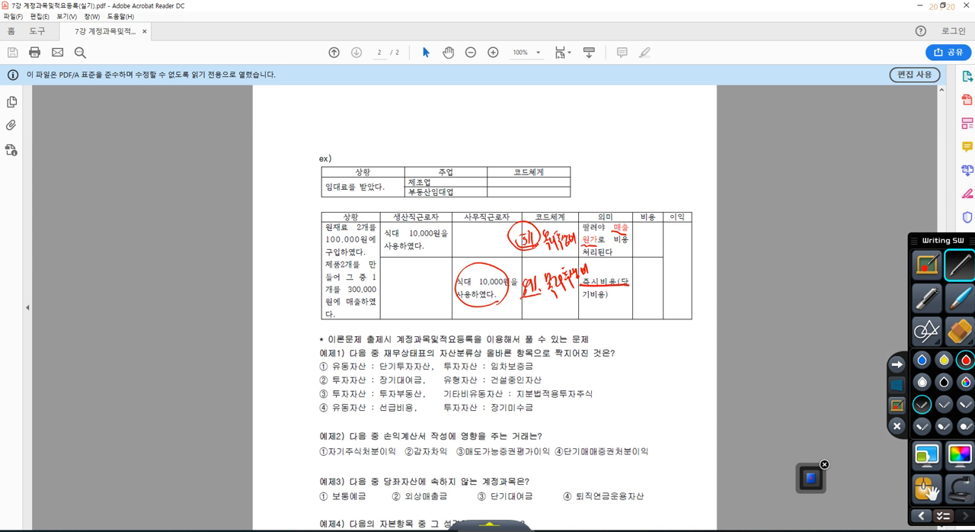
drag(577, 298, 609, 300)
Underline 1개 under 상황, draw two circles in the page margin for the products, and circle the production workers' 식대 10,000원.
drag(366, 280, 380, 279)
drag(324, 291, 336, 293)
drag(206, 235, 220, 239)
mouse_move(215, 283)
mouse_down()
mouse_move(200, 314)
mouse_move(219, 288)
mouse_up()
mouse_move(434, 249)
mouse_down()
mouse_move(425, 220)
mouse_move(445, 229)
mouse_up()
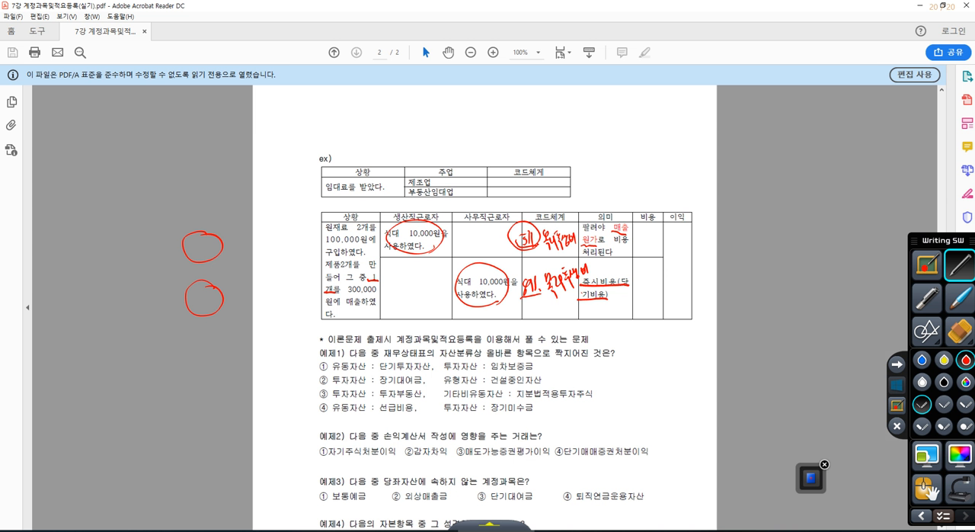
Write 5,000 beside each product circle, mark the upper one as sold with a looping line, and write 5,000 under 비용.
drag(245, 237, 262, 236)
mouse_move(231, 286)
mouse_down()
mouse_move(245, 298)
mouse_move(264, 280)
mouse_up()
drag(271, 277, 271, 279)
mouse_move(248, 207)
mouse_down()
mouse_move(264, 222)
mouse_move(253, 183)
mouse_move(270, 134)
mouse_up()
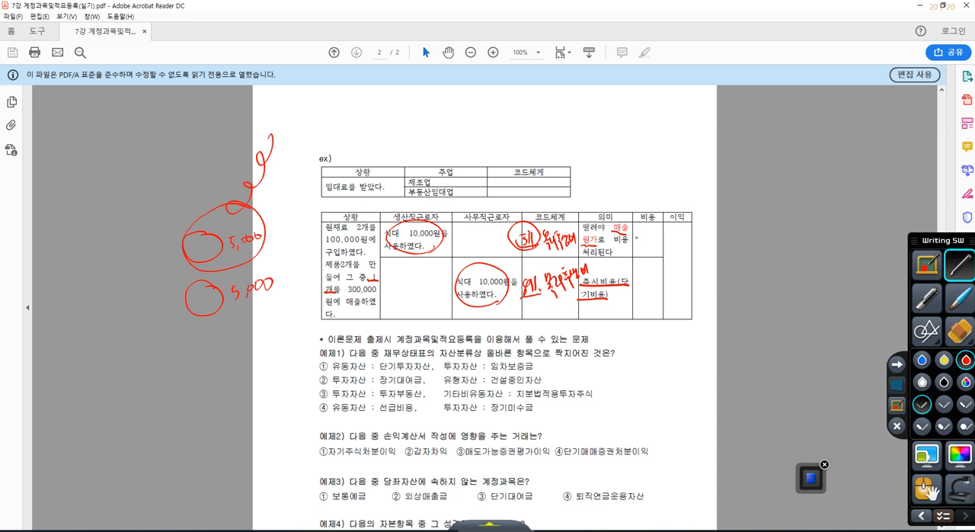
drag(635, 238, 640, 251)
drag(648, 236, 659, 234)
Underline the office workers' 식대 10,000원, link it with an arrow to the 비용 column, and write 10,000 there.
mouse_move(454, 285)
mouse_down()
mouse_move(513, 287)
mouse_move(506, 297)
mouse_up()
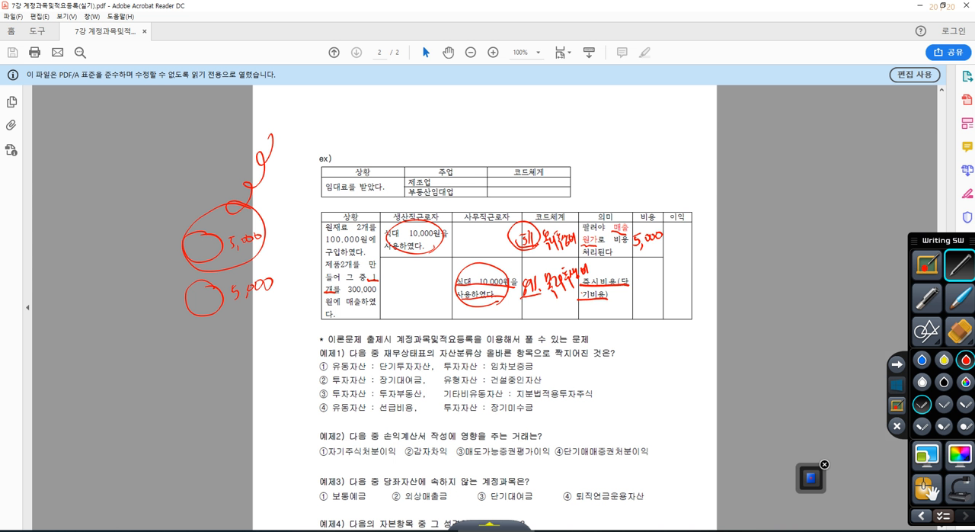
mouse_move(481, 299)
mouse_down()
mouse_move(537, 327)
mouse_move(631, 300)
mouse_move(624, 314)
mouse_up()
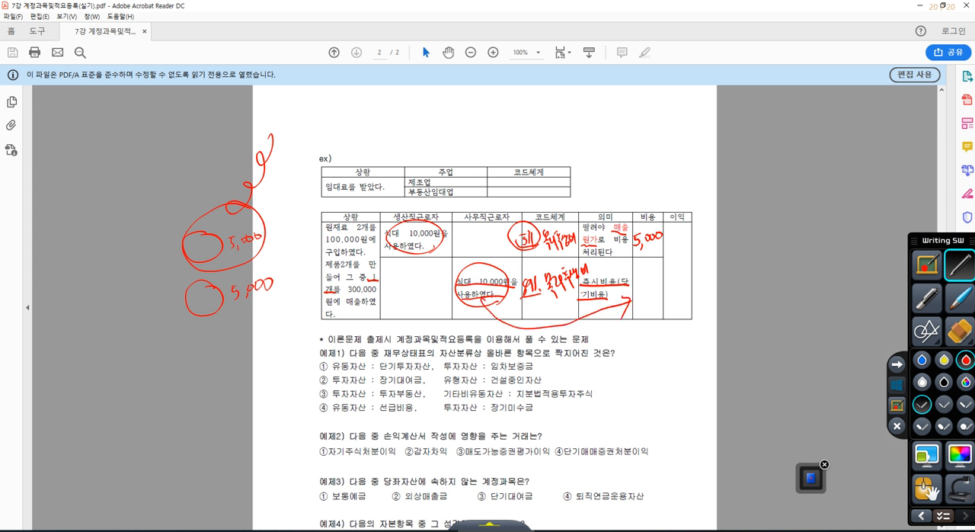
mouse_move(632, 280)
mouse_down()
mouse_move(630, 293)
mouse_move(649, 279)
mouse_up()
drag(657, 277, 656, 279)
Handwrite 수익 300,000 with 비용 below it in red beside the table.
drag(764, 144, 751, 163)
drag(757, 154, 768, 165)
drag(758, 167, 759, 182)
drag(776, 147, 780, 162)
drag(772, 172, 780, 183)
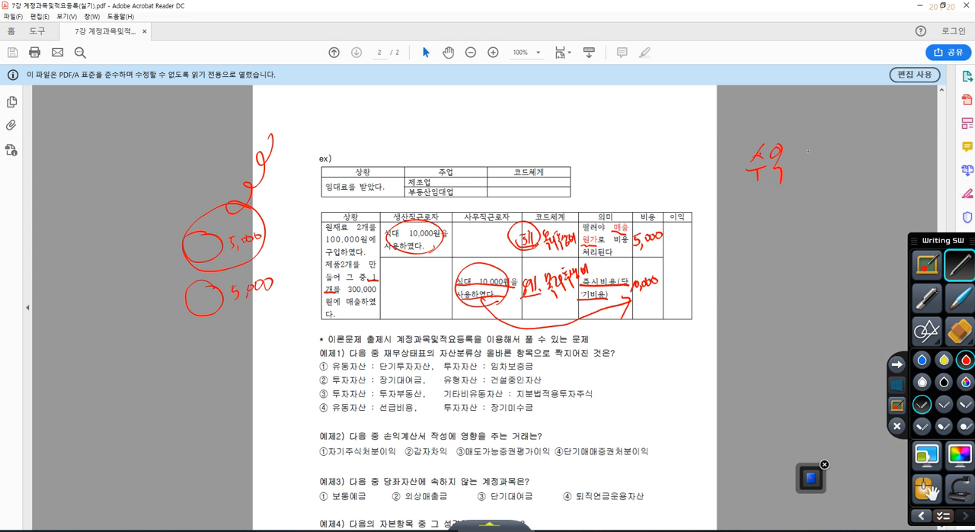
mouse_move(812, 144)
mouse_down()
mouse_move(816, 162)
mouse_move(849, 162)
mouse_up()
drag(862, 145, 873, 144)
drag(891, 137, 889, 139)
drag(748, 210, 754, 224)
mouse_move(762, 204)
mouse_down()
mouse_move(764, 233)
mouse_move(783, 205)
mouse_up()
drag(777, 215, 785, 224)
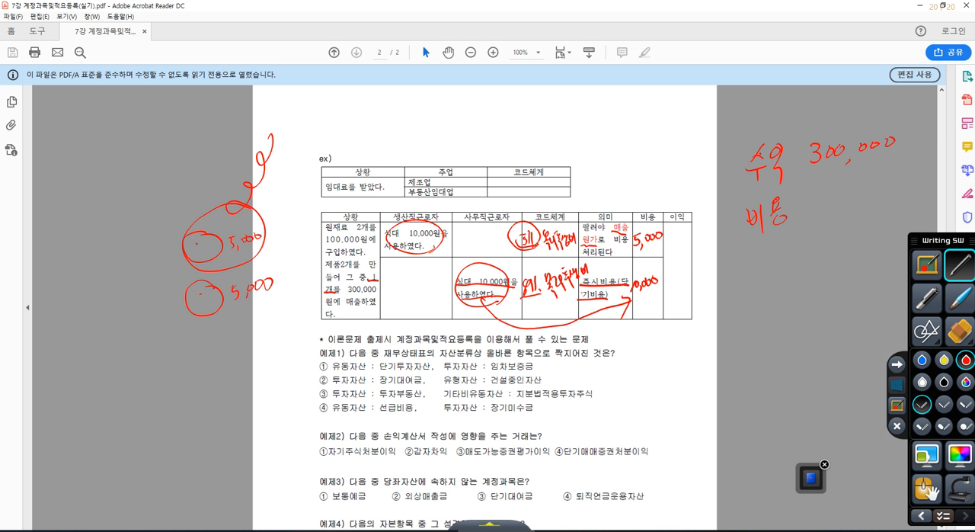
Underline the raw materials' 2개 and 100,000원, write 50,000 in both product circles, and retrace and underline the sold product.
mouse_move(323, 245)
mouse_down()
mouse_move(366, 248)
mouse_move(367, 231)
mouse_up()
mouse_move(190, 248)
mouse_down()
mouse_move(193, 258)
mouse_move(216, 249)
mouse_up()
mouse_move(186, 300)
mouse_down()
mouse_move(180, 315)
mouse_move(188, 300)
mouse_move(194, 321)
mouse_move(198, 302)
mouse_up()
drag(204, 298, 203, 298)
drag(212, 296, 211, 298)
drag(229, 207, 269, 137)
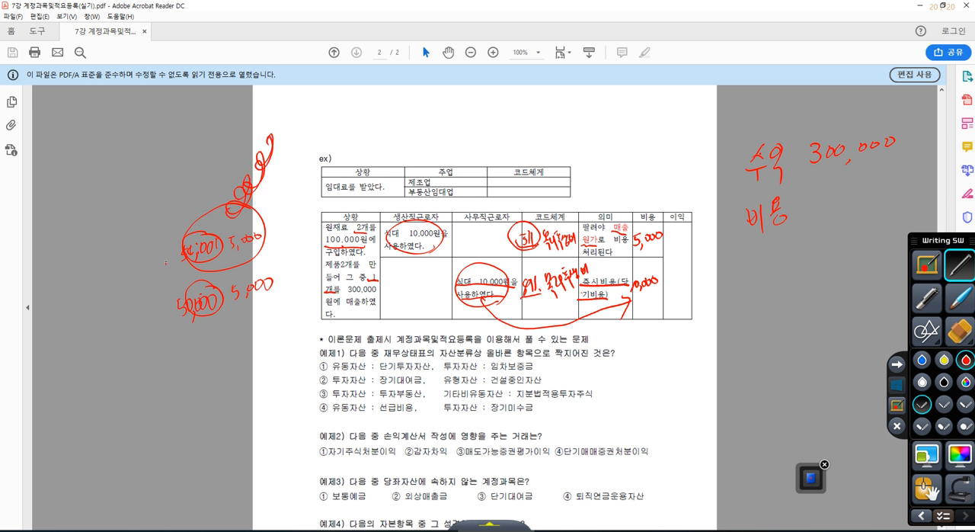
drag(166, 262, 267, 258)
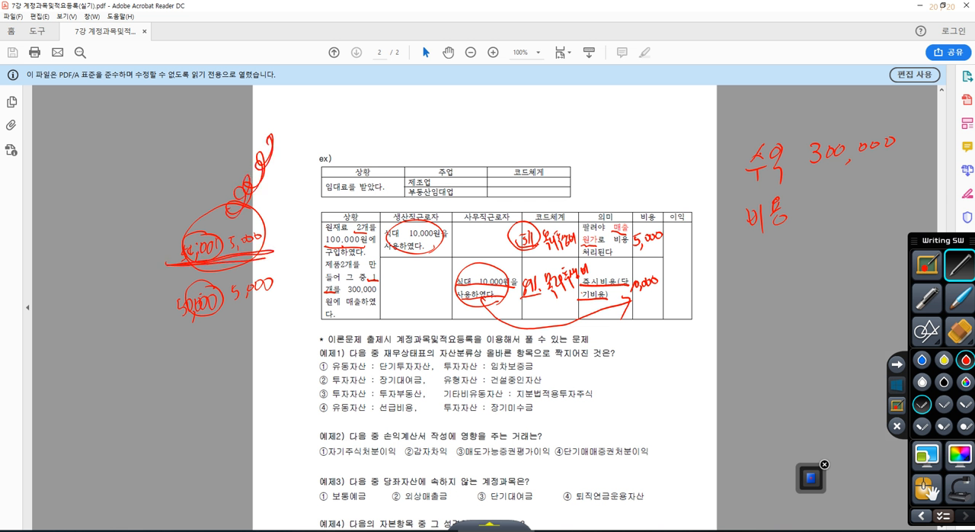
Write 50,000 beside the handwritten 비용 as the sold product's material cost.
drag(821, 192, 815, 212)
drag(809, 198, 840, 192)
mouse_move(849, 202)
mouse_down()
mouse_move(845, 209)
mouse_move(862, 187)
mouse_up()
drag(874, 183, 879, 191)
drag(898, 180, 896, 183)
Circle 5,000 and 10,000 in the 비용 column, add both amounts to the handwritten expense list, and circle the list.
drag(657, 245, 662, 241)
drag(832, 224, 835, 245)
drag(829, 227, 847, 233)
drag(869, 219, 894, 223)
mouse_move(653, 271)
mouse_down()
mouse_move(664, 300)
mouse_move(647, 305)
mouse_up()
mouse_move(815, 259)
mouse_down()
mouse_move(806, 291)
mouse_move(830, 265)
mouse_move(850, 282)
mouse_up()
drag(867, 255, 896, 253)
mouse_move(888, 292)
mouse_down()
mouse_move(792, 284)
mouse_move(918, 205)
mouse_move(905, 287)
mouse_up()
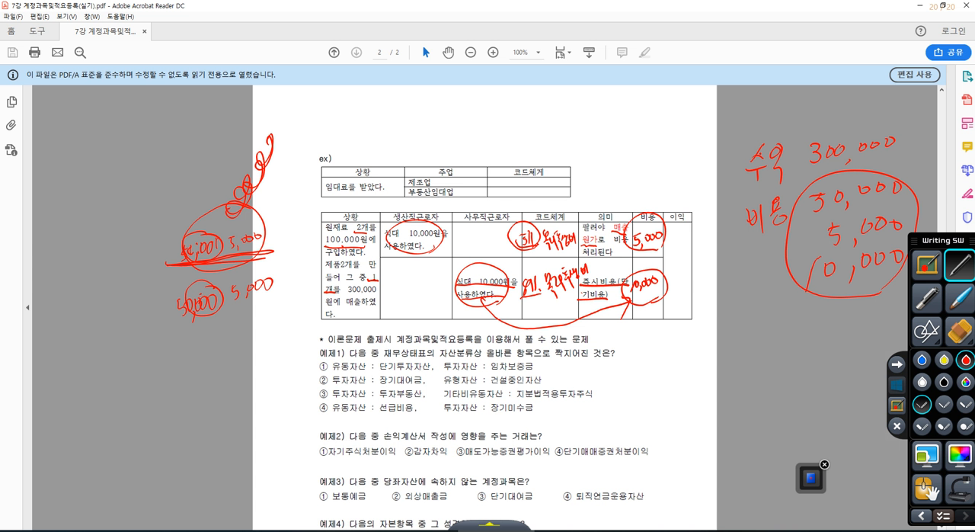
Handwrite 이익 235,000 in red below the expense list.
mouse_move(808, 313)
mouse_down()
mouse_move(827, 330)
mouse_move(838, 320)
mouse_move(831, 329)
mouse_up()
mouse_move(857, 311)
mouse_down()
mouse_move(850, 329)
mouse_move(865, 335)
mouse_move(884, 311)
mouse_move(897, 311)
mouse_move(903, 324)
mouse_up()
mouse_move(758, 311)
mouse_down()
mouse_move(762, 355)
mouse_move(772, 320)
mouse_up()
drag(783, 304, 786, 354)
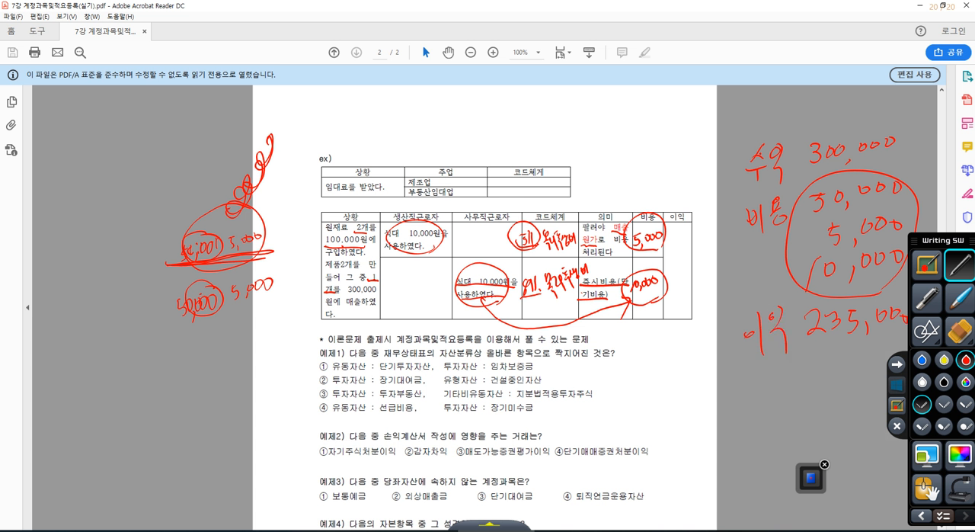
Box and circle the unsold product's 50,000 and 5,000, and connect them to the production workers' 식대 with a line.
mouse_move(166, 335)
mouse_down()
mouse_move(210, 324)
mouse_move(275, 256)
mouse_move(169, 337)
mouse_move(172, 307)
mouse_move(214, 317)
mouse_up()
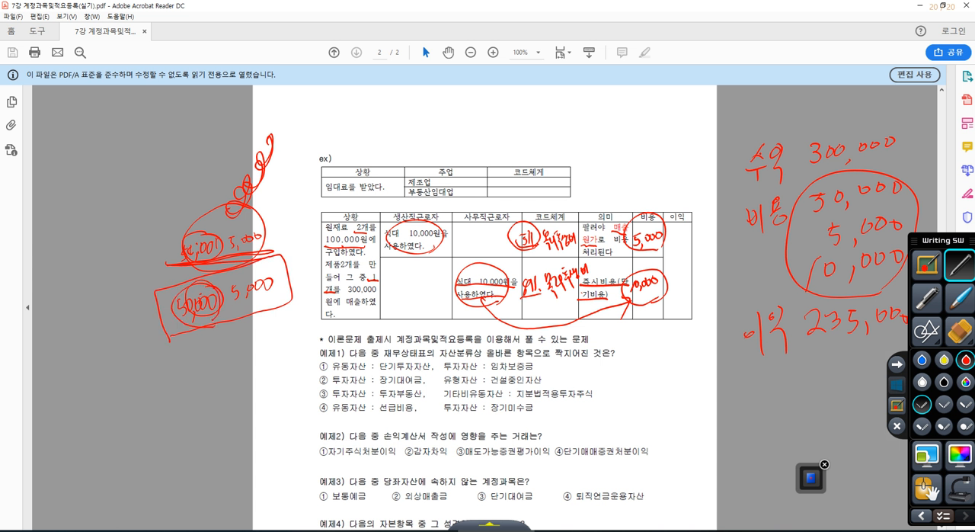
mouse_move(398, 242)
mouse_down()
mouse_move(324, 264)
mouse_move(199, 343)
mouse_move(289, 290)
mouse_move(259, 312)
mouse_up()
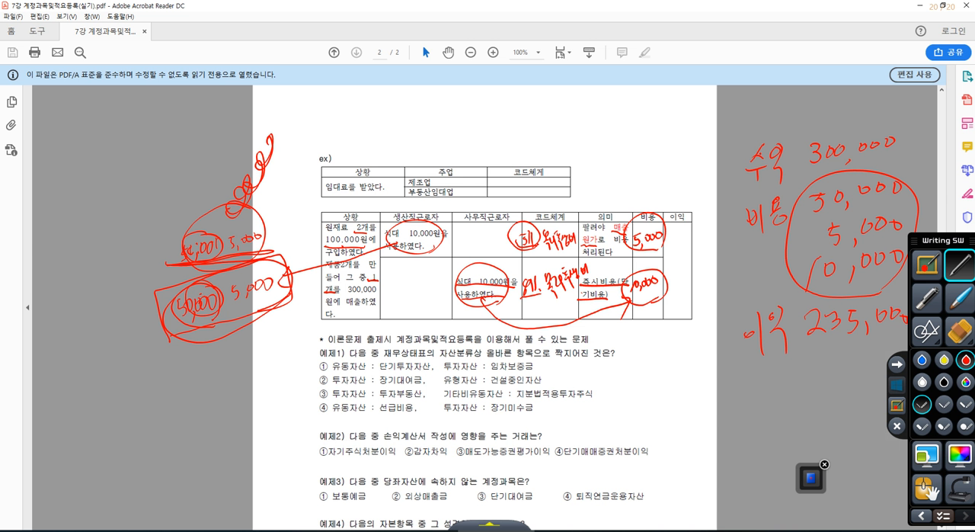
mouse_move(269, 326)
mouse_down()
mouse_move(173, 336)
mouse_move(257, 330)
mouse_up()
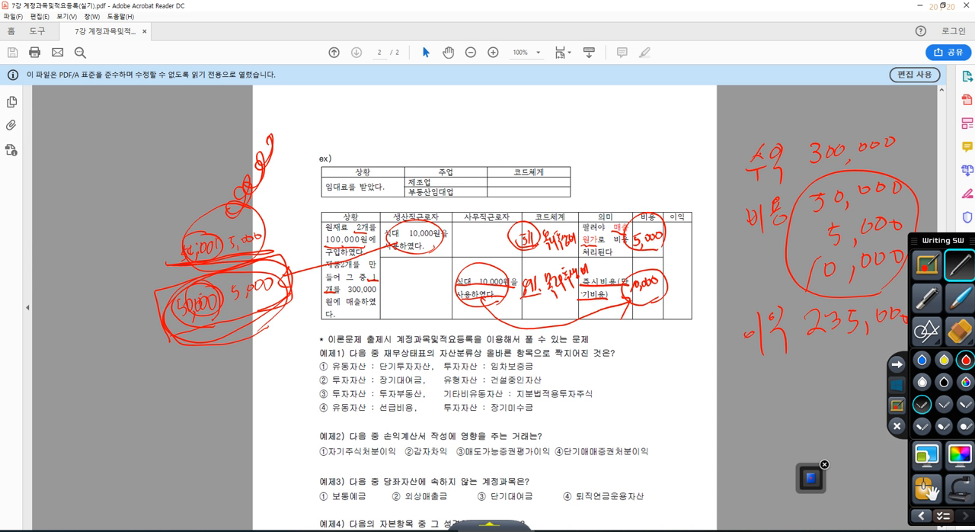
Underline 매출원가 again and handwrite 기말재고자산 in red below the unsold product.
drag(613, 230, 636, 227)
drag(577, 244, 598, 243)
mouse_move(178, 379)
mouse_down()
mouse_move(202, 366)
mouse_move(214, 382)
mouse_move(299, 326)
mouse_move(309, 338)
mouse_up()
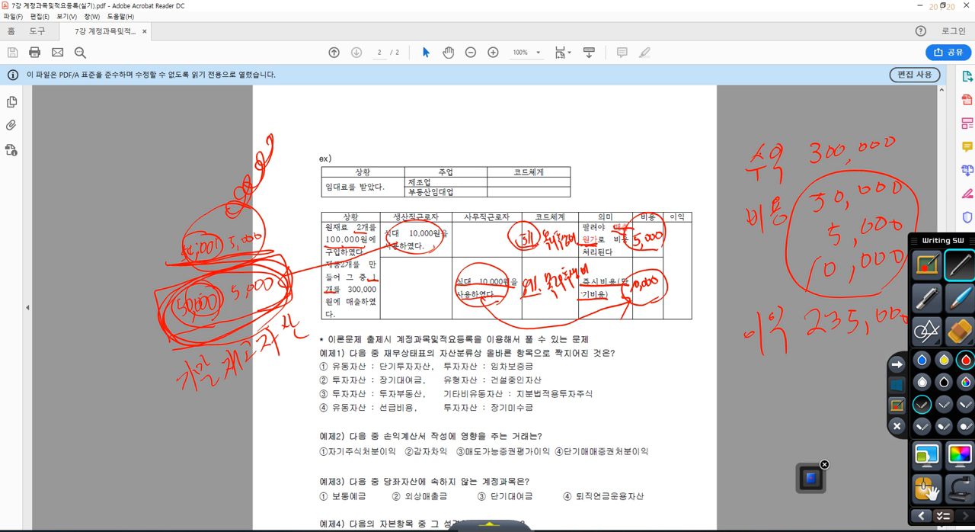
Draw red arrows pointing to codes 511 and 811, and leave the annotation mode.
mouse_move(489, 203)
mouse_down()
mouse_move(528, 232)
mouse_move(518, 276)
mouse_up()
drag(499, 277, 526, 278)
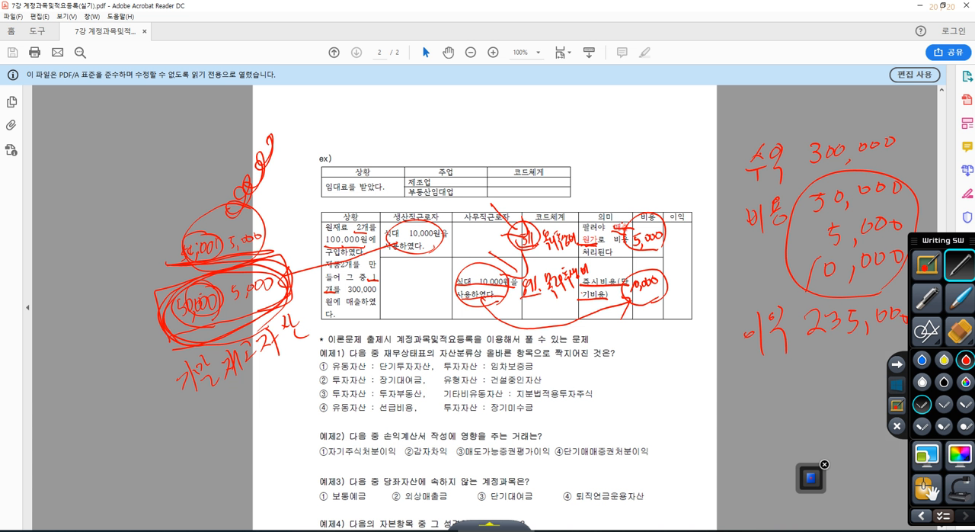
click(896, 387)
Bring the theory examples on the PDF into view, then switch to KcLep's 계정과목및적요등록 window and select account 0814 통신비.
scroll(497, 242, down, 2)
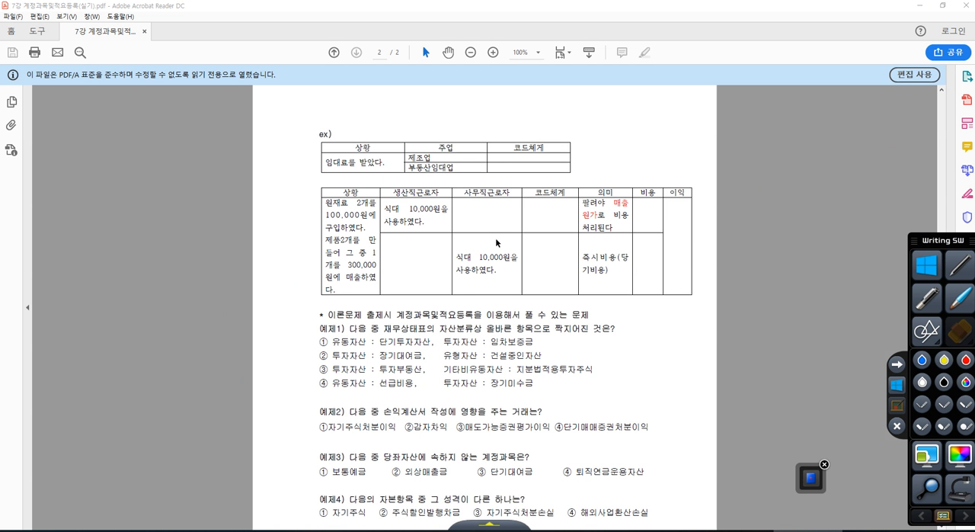
scroll(497, 241, down, 1)
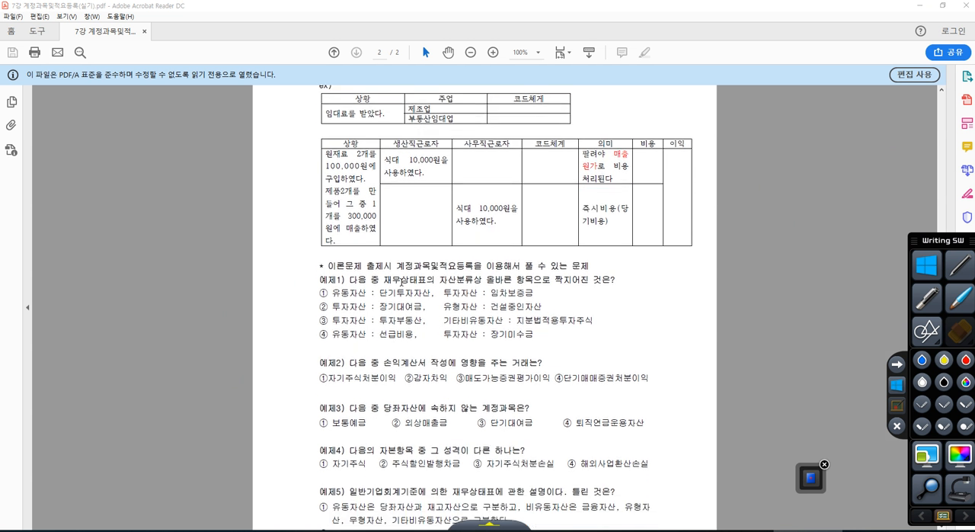
click(671, 530)
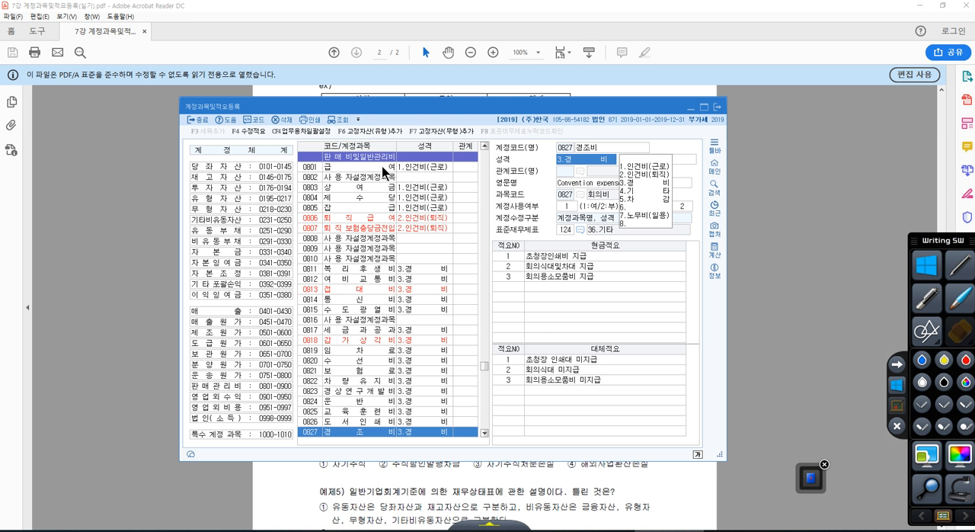
click(380, 299)
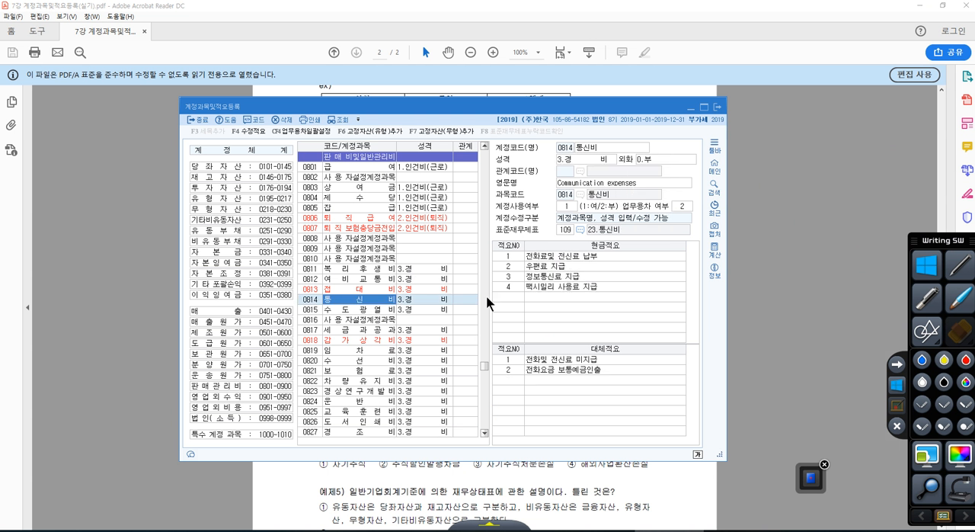
Go back to the PDF, minimize it, and show KcLep's 계정과목및적요등록 window on the desktop.
click(532, 471)
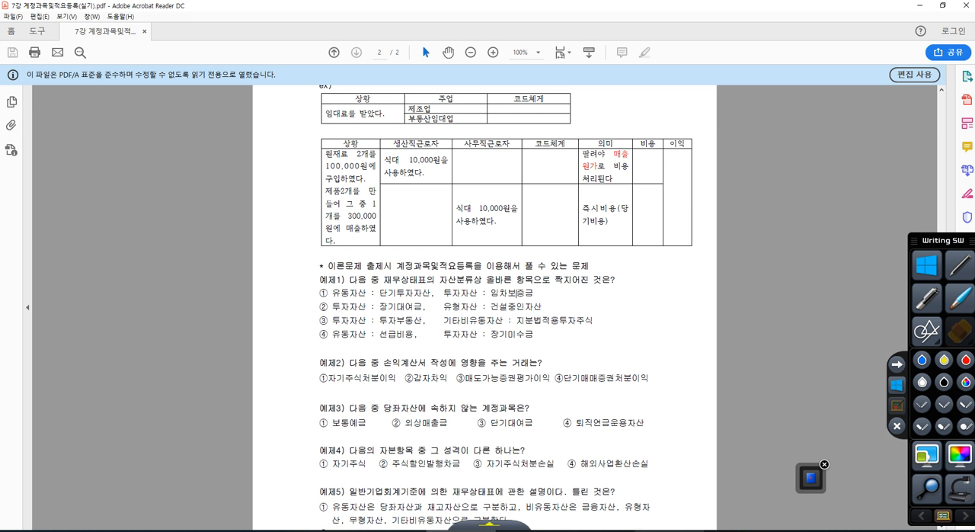
click(670, 530)
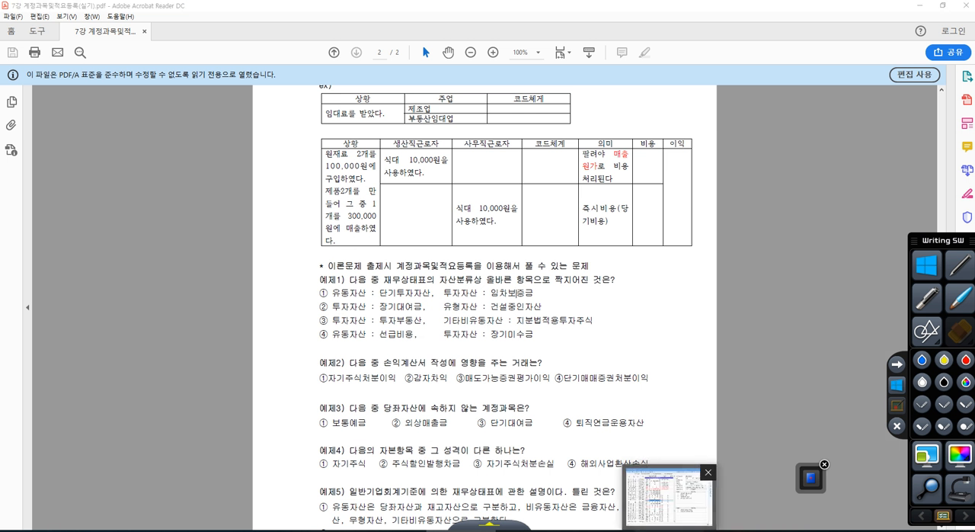
drag(655, 4, 974, 15)
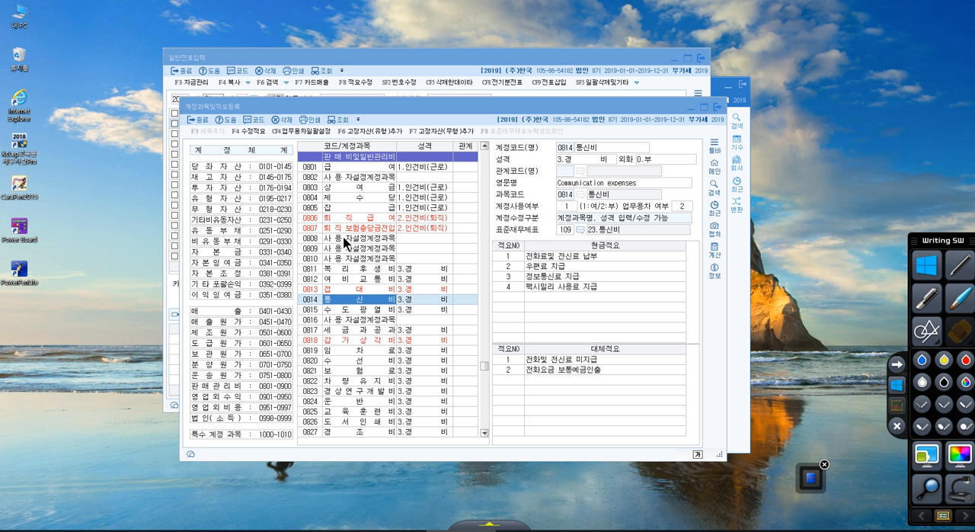
Search the account list for 단기투자자산 and dismiss the search message.
click(355, 268)
click(349, 257)
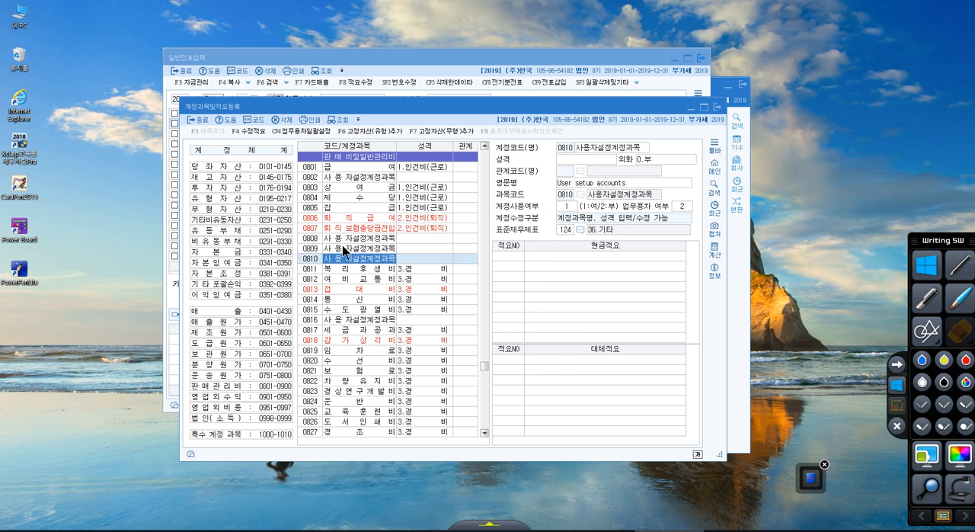
click(344, 248)
click(343, 237)
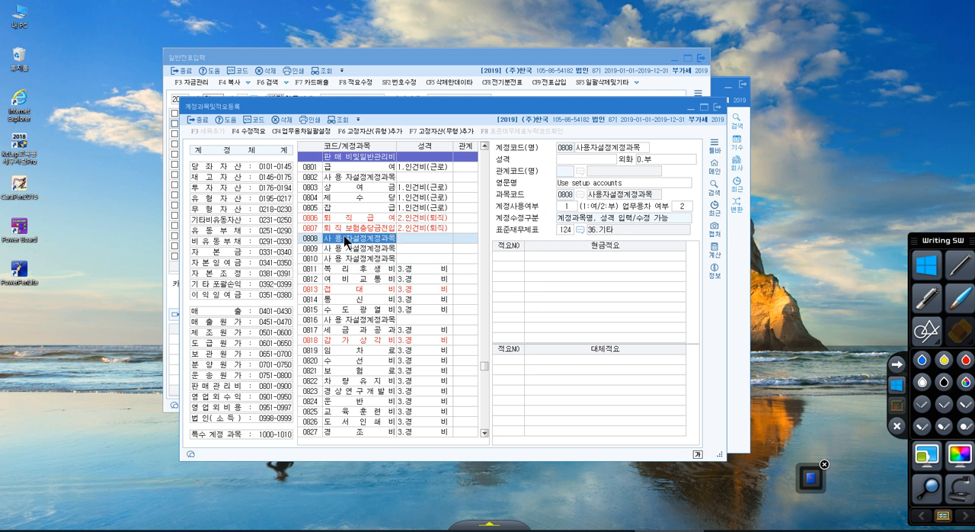
key(ctrl+f)
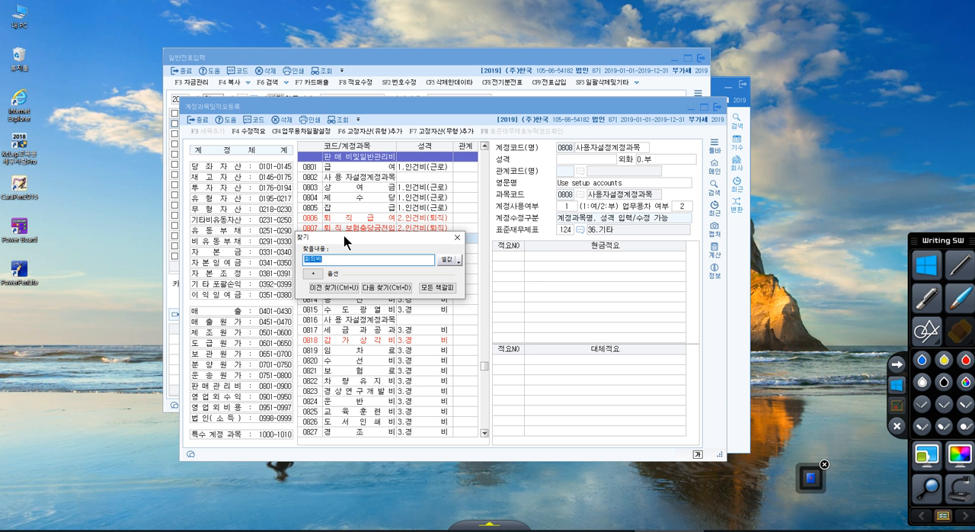
text(단기투자자산)
key(Return)
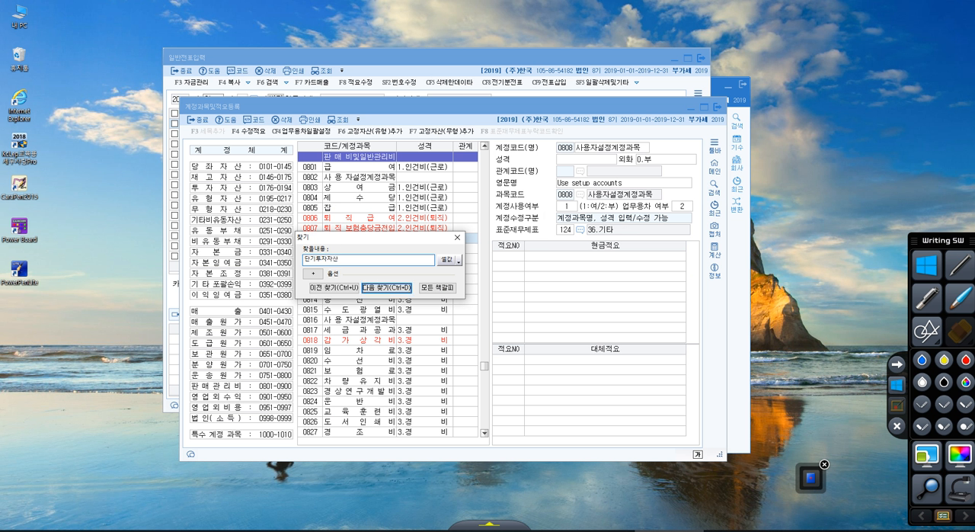
key(Return)
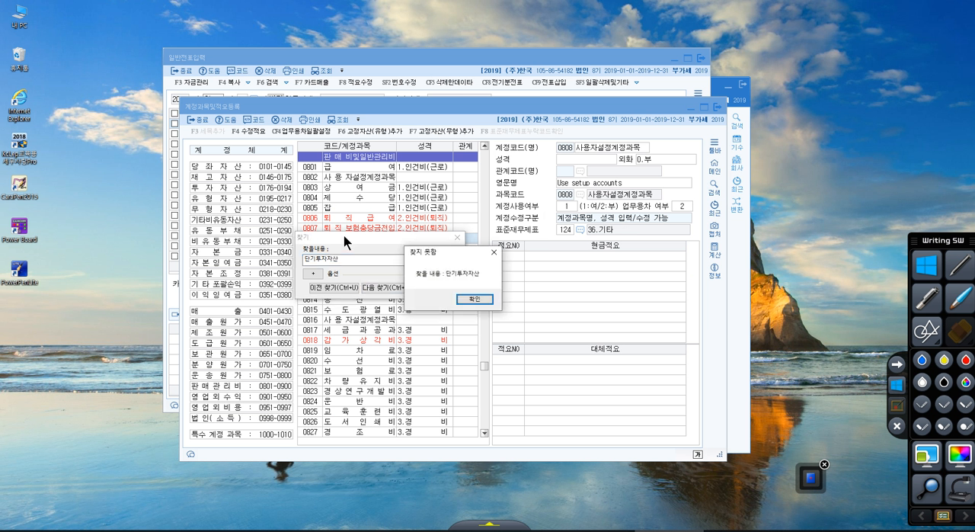
click(470, 298)
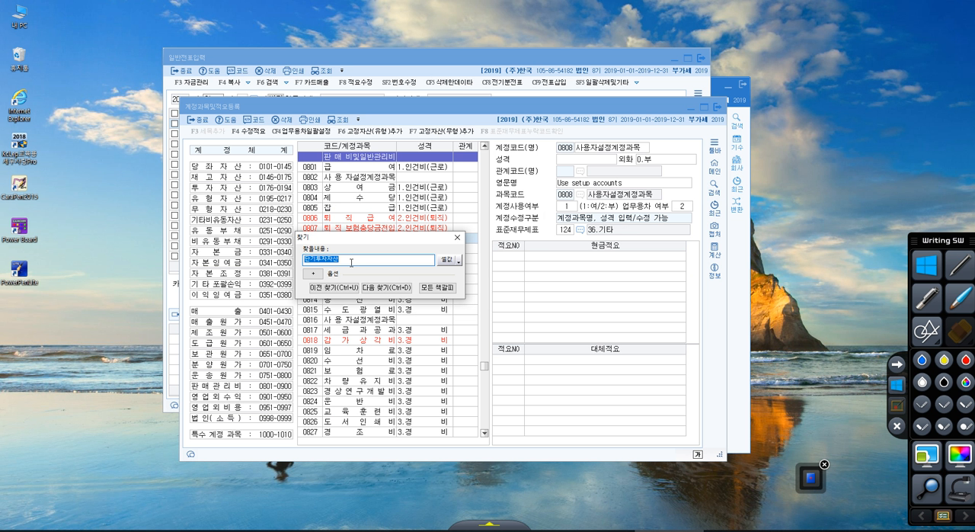
Search the account list for 임차보증금.
text(임차보증금)
key(Tab)
key(Return)
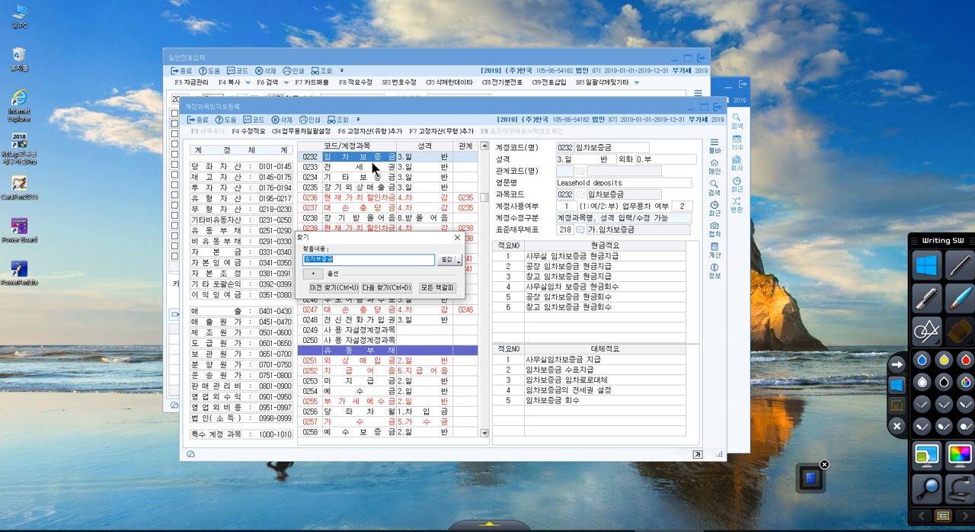
Circle code 0232 of 임차보증금 in red, underline 기타비유동자산 and its code range 0231-0250, and leave the annotation mode.
click(959, 266)
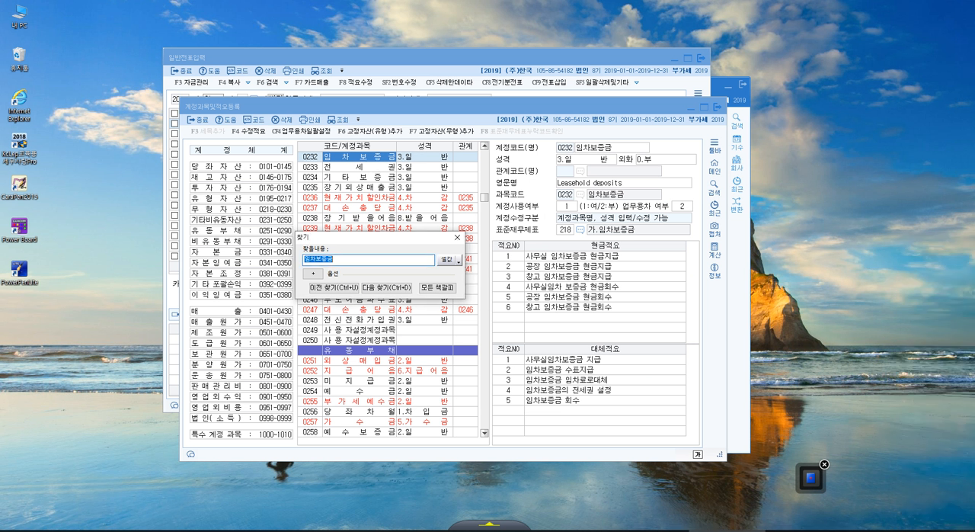
drag(323, 143, 328, 150)
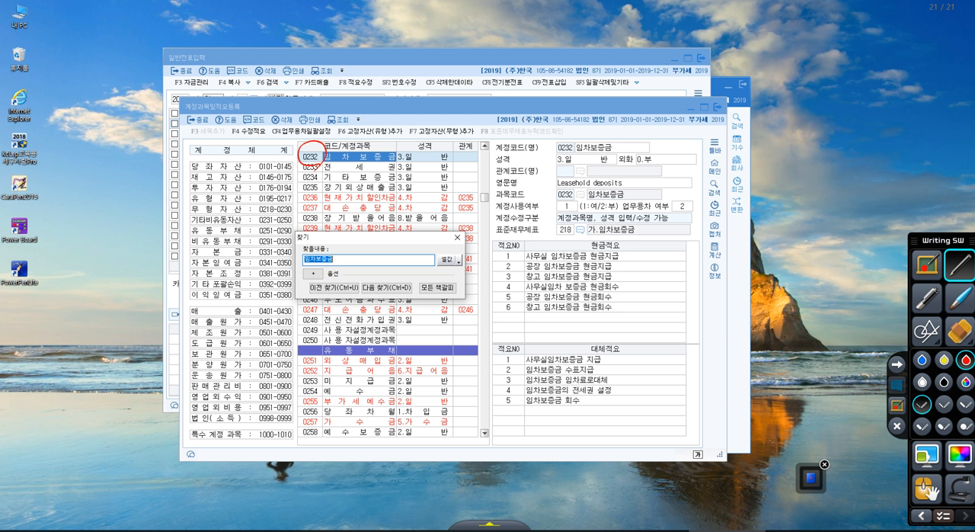
drag(259, 222, 292, 223)
drag(190, 222, 236, 223)
click(897, 386)
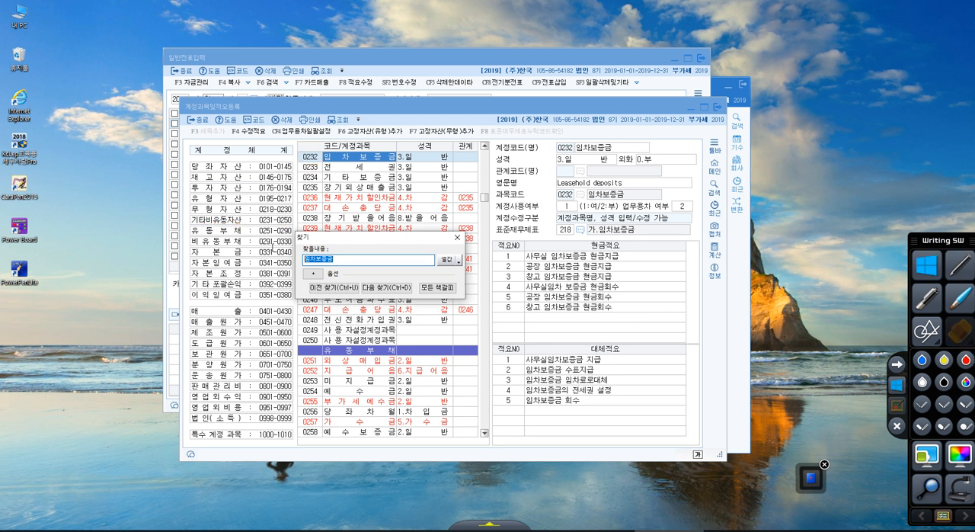
Search the account list for 장기대여금, and jump to the 유형자산 group in the account system.
text(장기대여금)
key(Return)
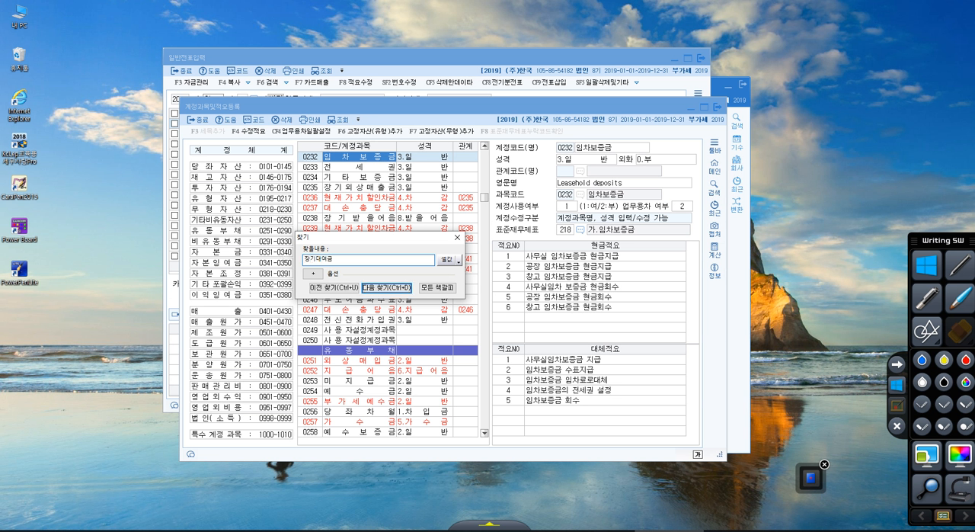
key(Return)
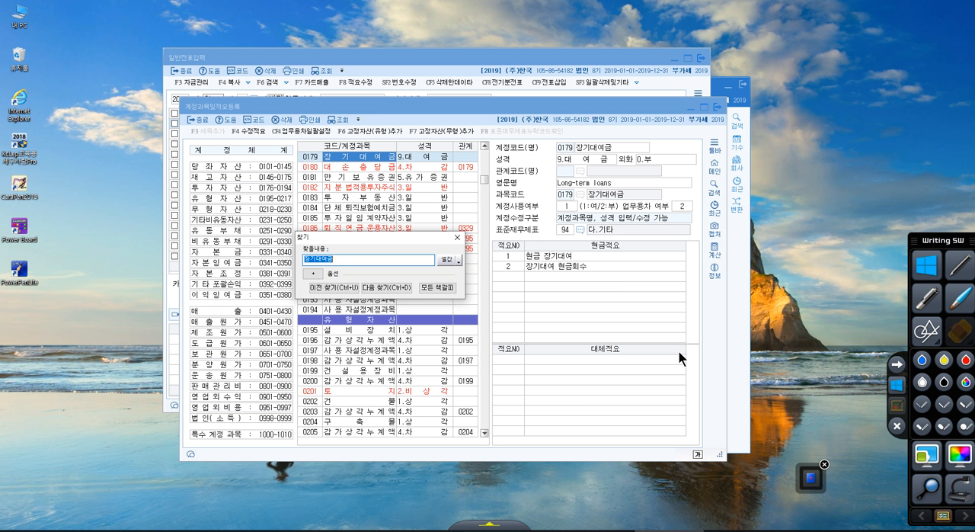
click(241, 199)
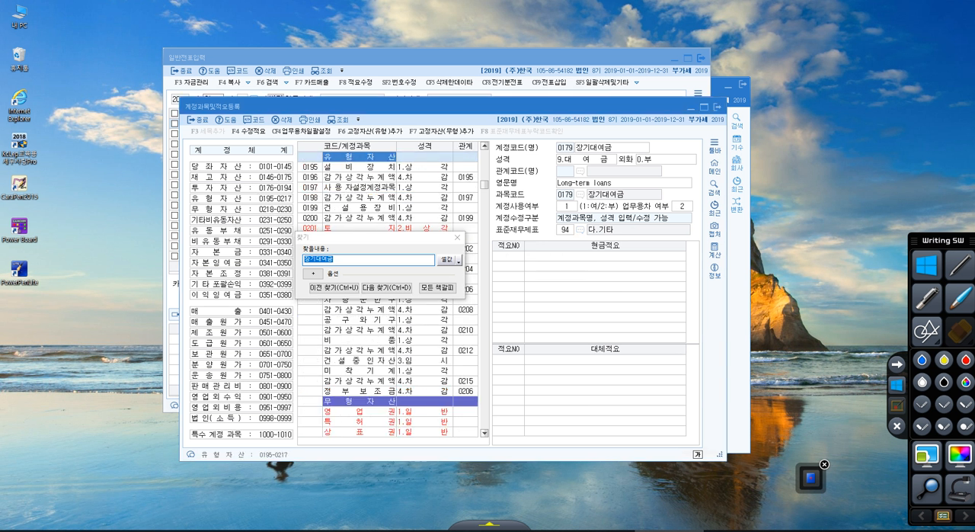
Underline the 투자자산 code range 0176-0194 in red, and leave the annotation mode.
click(897, 426)
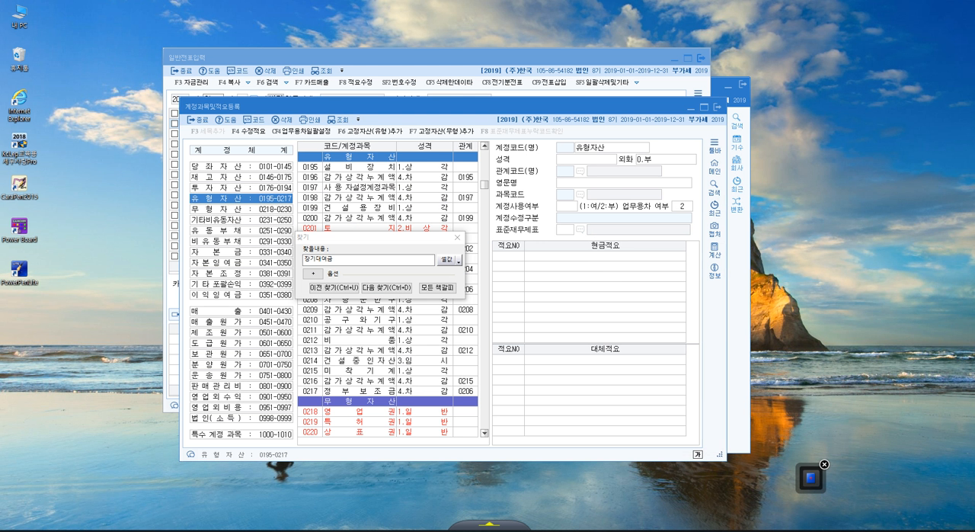
drag(253, 189, 288, 195)
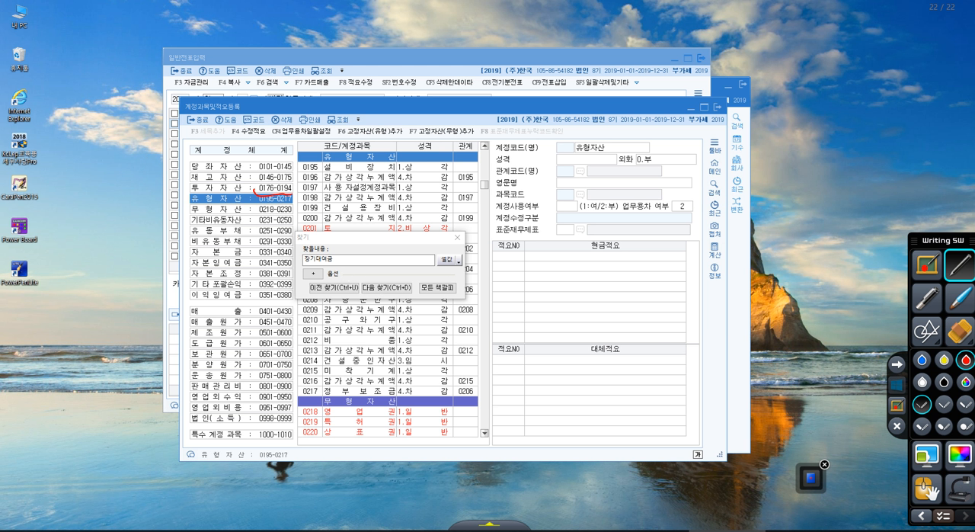
click(896, 384)
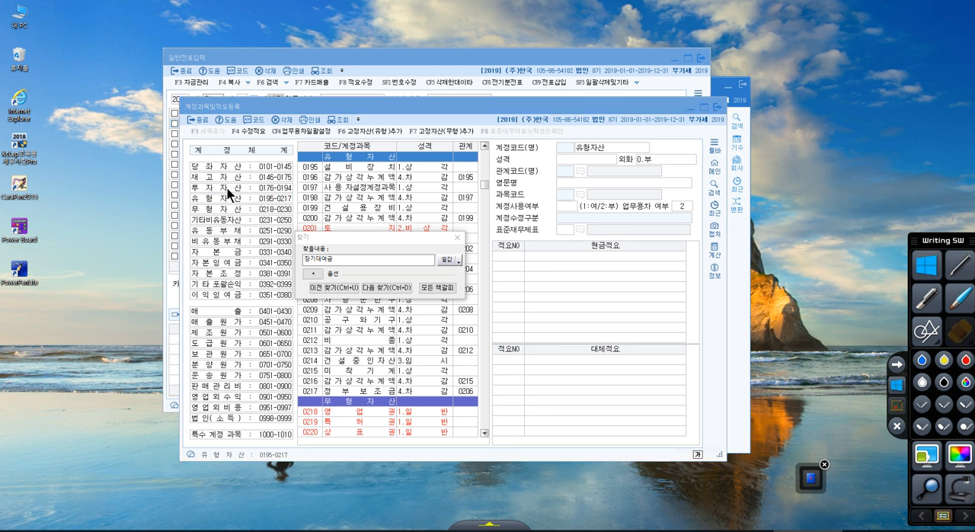
Search the account list for 건설중인자산 and compare its code with the 유형자산 range 0195-0217.
drag(342, 261, 298, 250)
text(건)
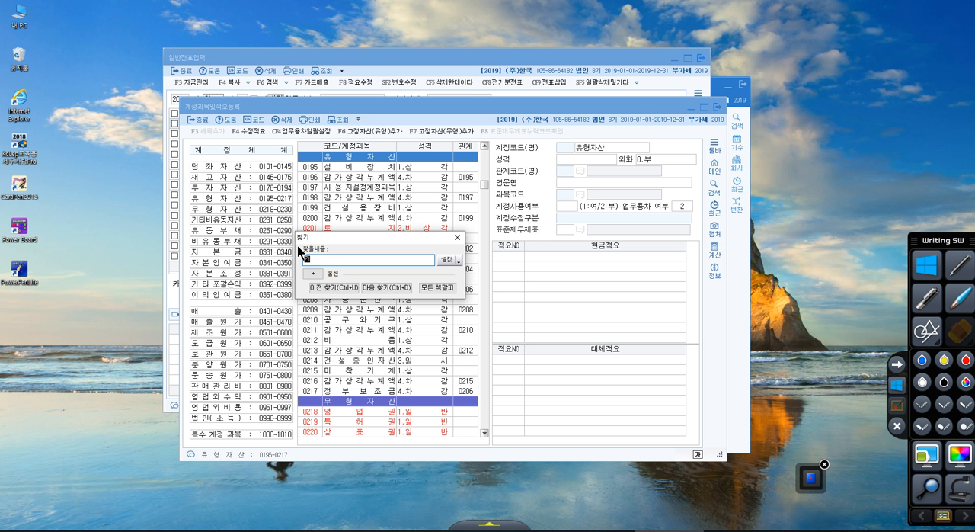
text(설중인자산)
key(Return)
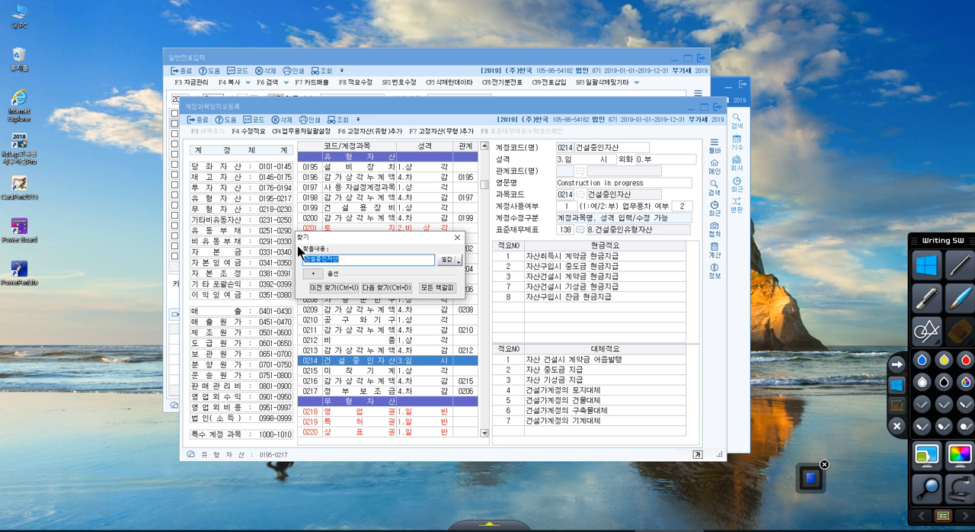
click(241, 198)
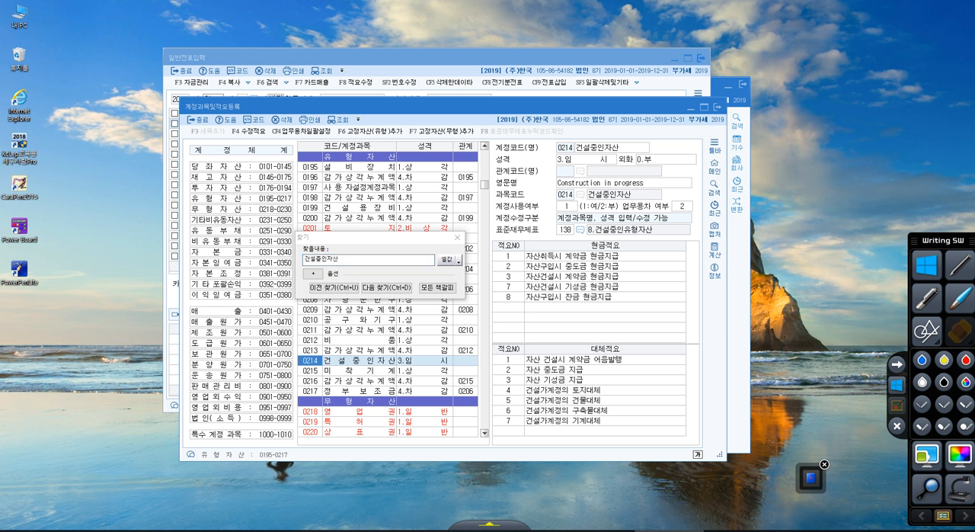
click(241, 198)
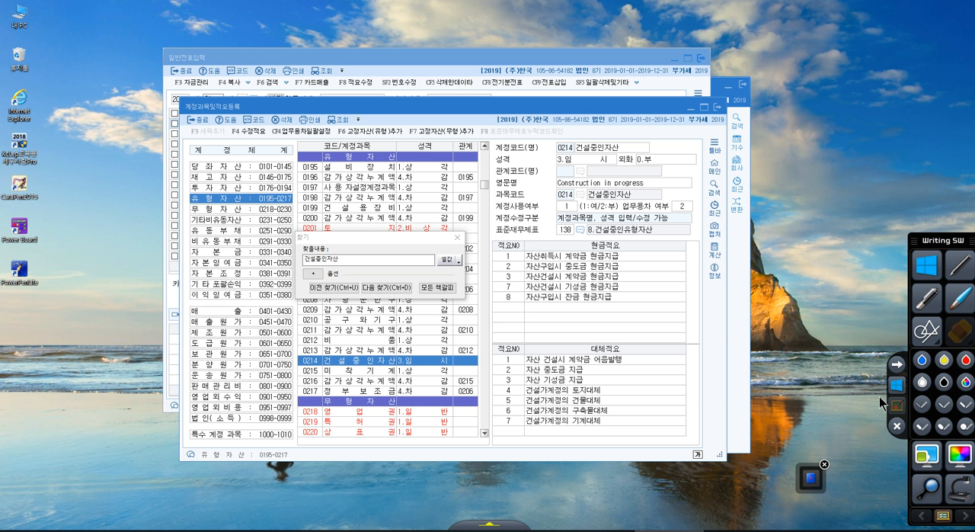
Check the theory examples on the PDF, then return to KcLep's 계정과목및적요등록 window and search for 자기주식처분이익.
drag(974, 54, 488, 3)
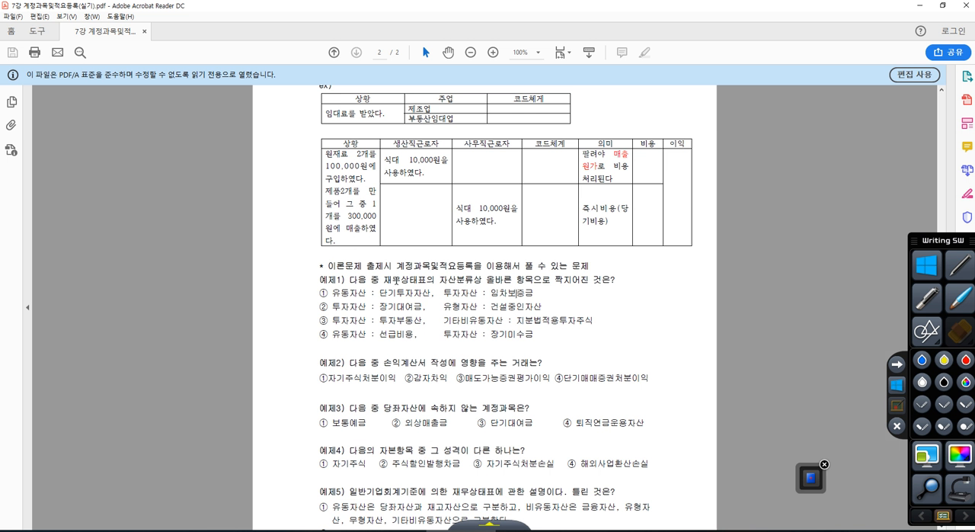
drag(561, 7, 563, 0)
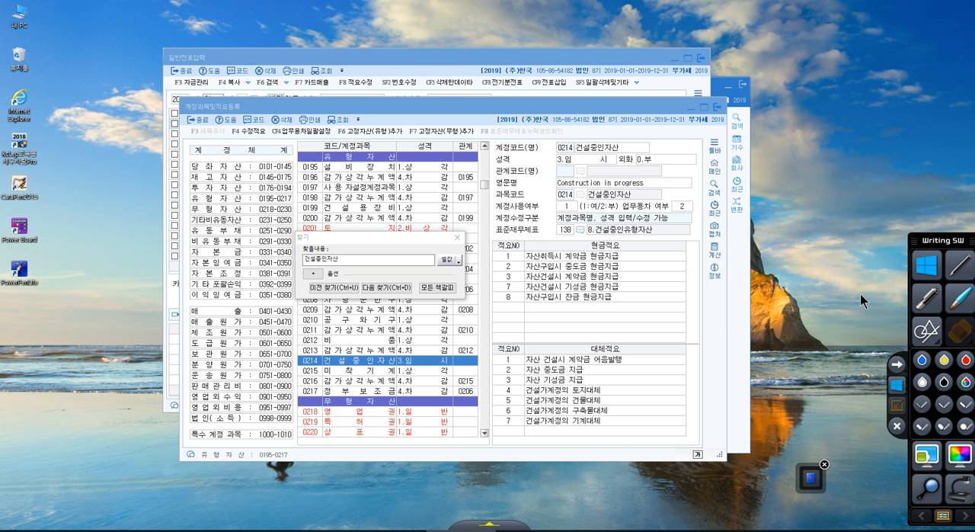
double_click(383, 256)
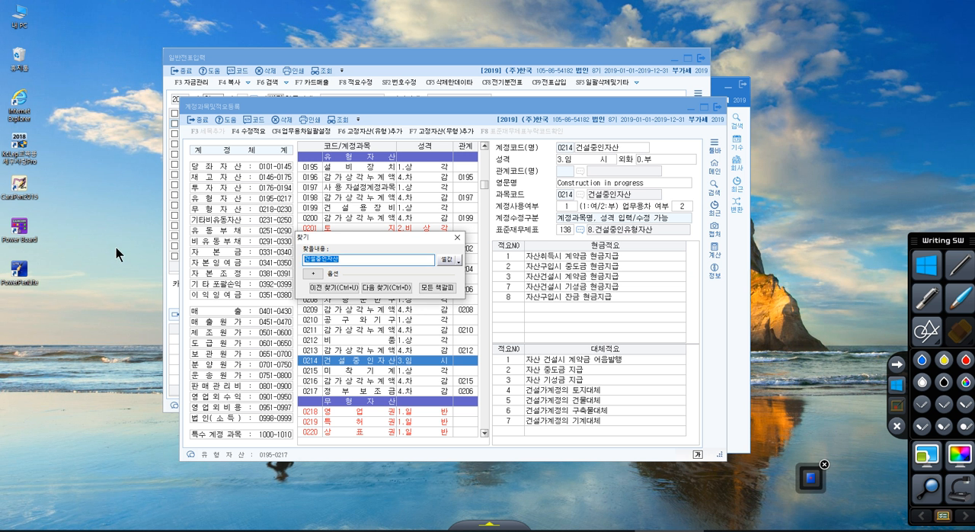
text(자기주식처분이익)
key(Return)
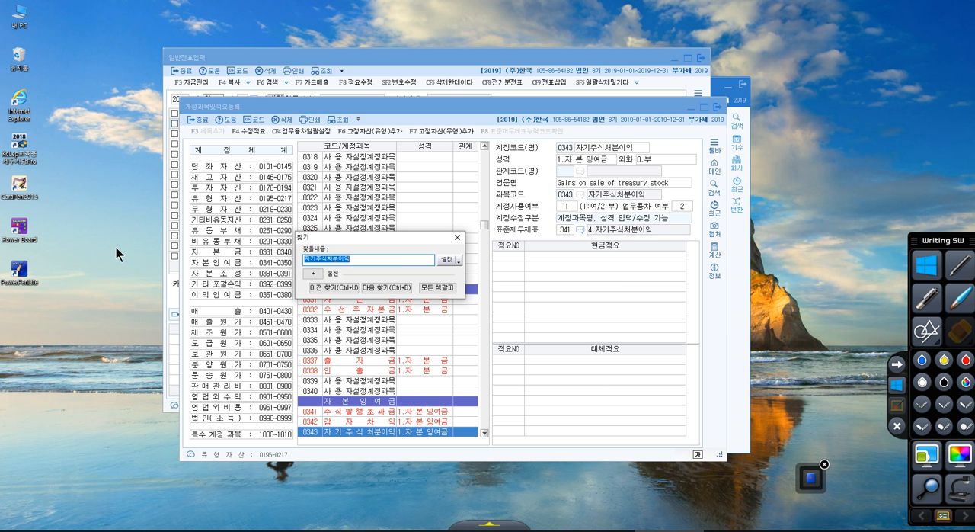
click(179, 260)
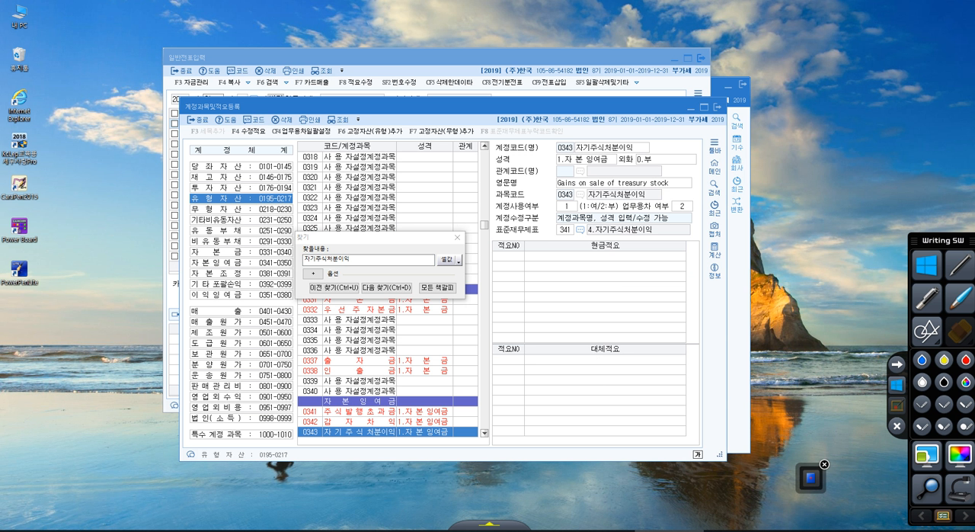
Search the account list for 감자차익, and jump to the 자본잉여금 group in the account system.
click(344, 259)
double_click(345, 259)
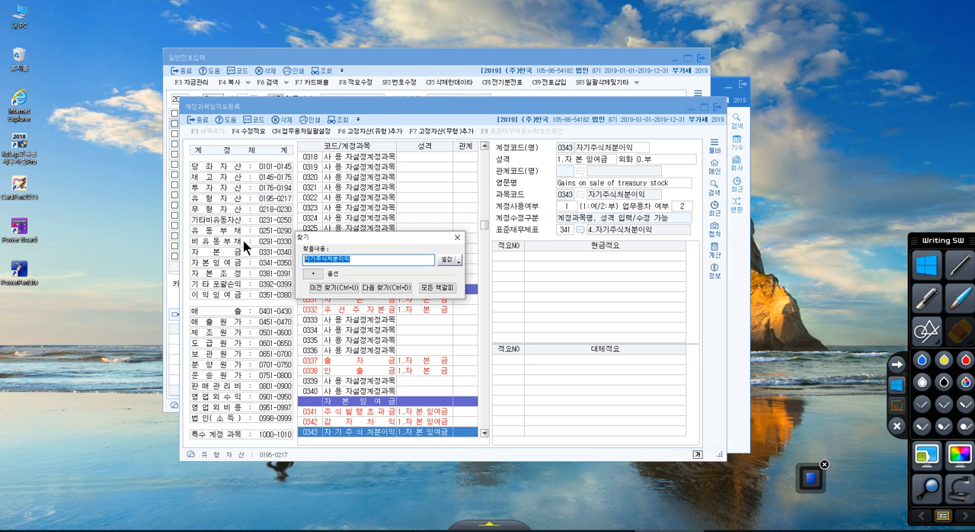
text(감자차이)
key(Return)
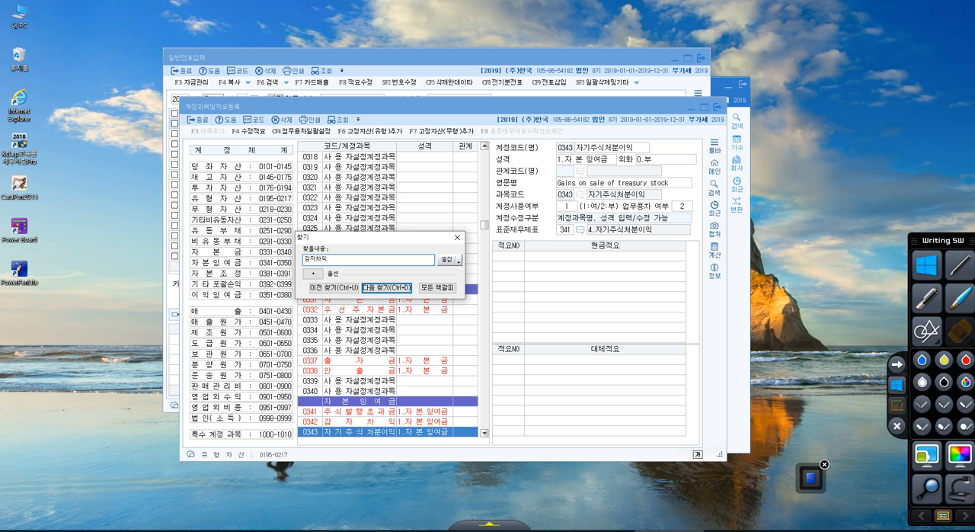
key(Return)
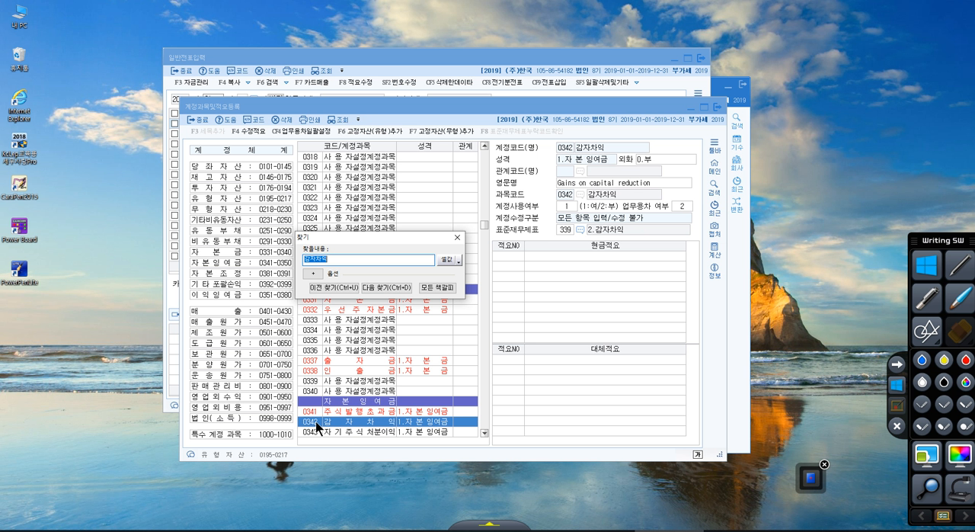
click(241, 198)
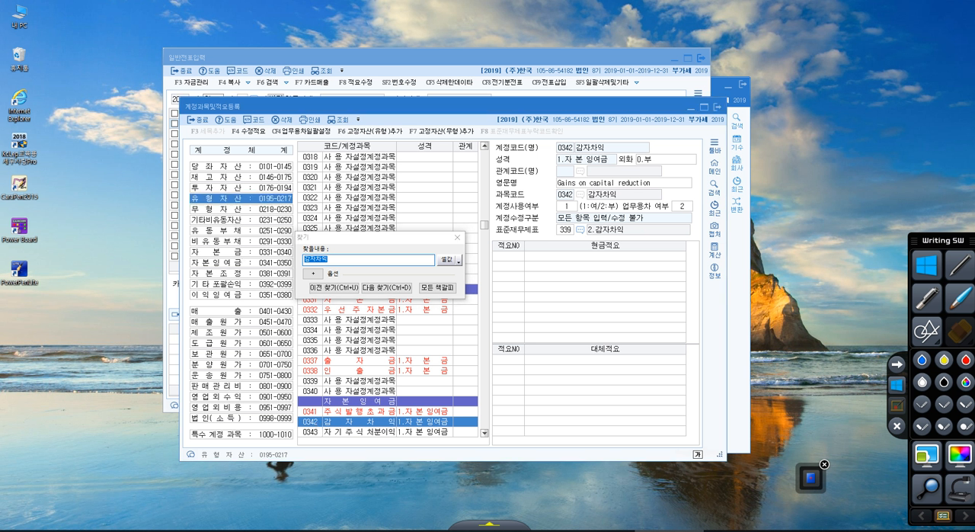
click(248, 263)
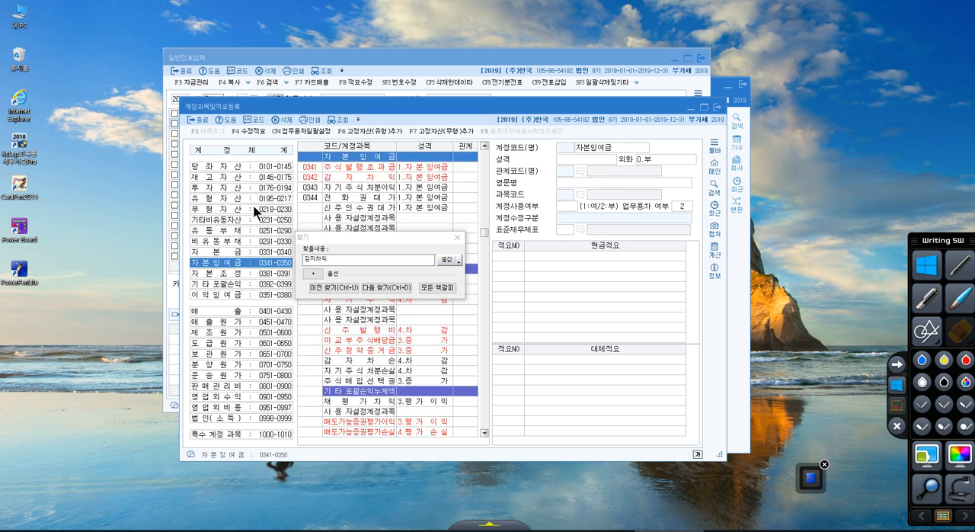
Search the account list for 매도가능증권평가이익 and compare its code with the account system ranges.
click(318, 231)
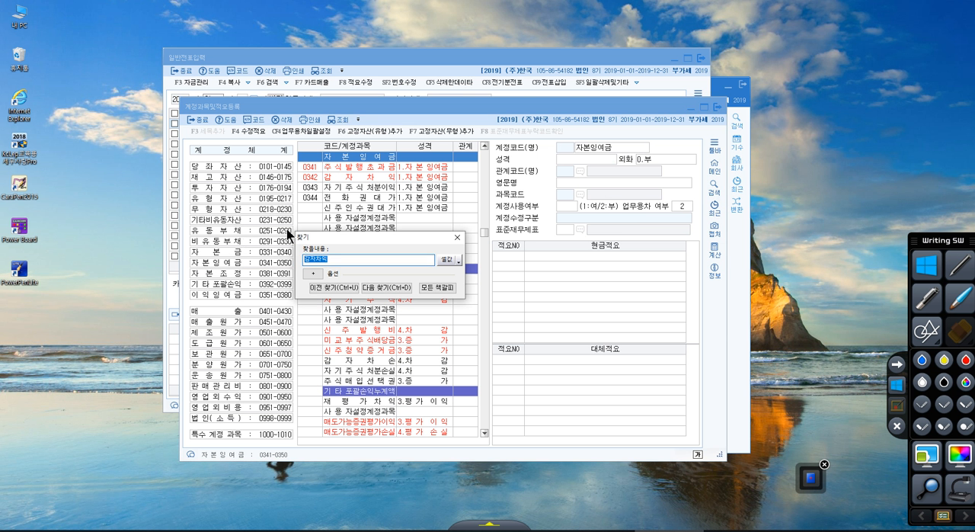
text(매도가능증권평가이익)
key(Return)
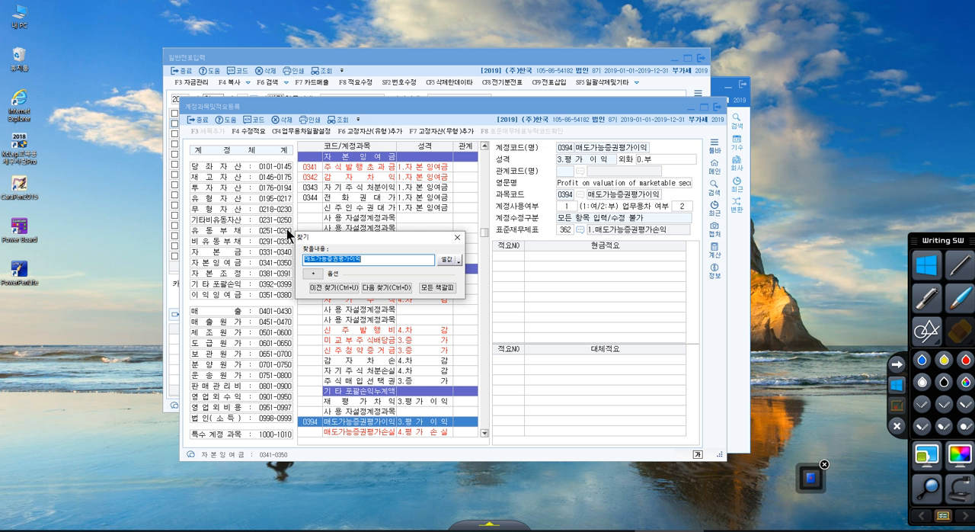
key(Escape)
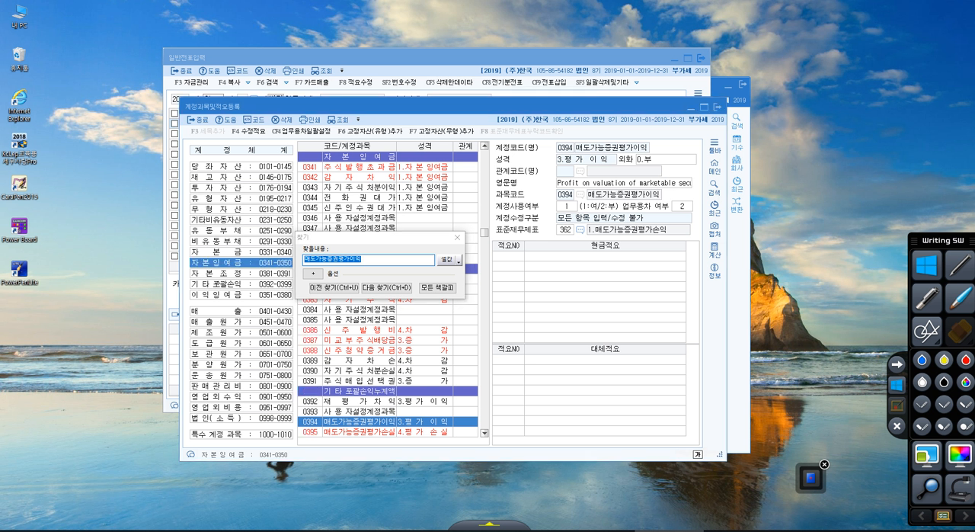
right_click(219, 282)
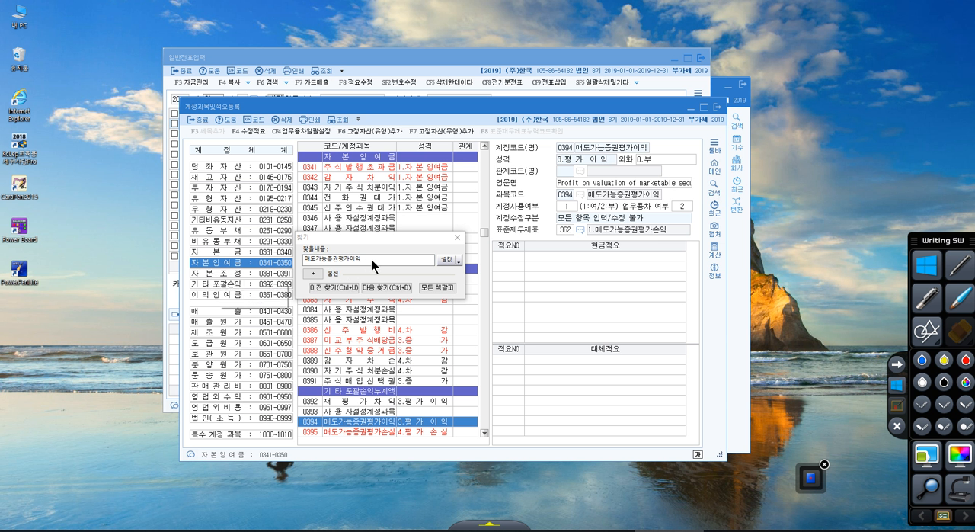
Search the account list for 단기매매증권처분이익 and compare its code with the 영업외수익 range 0901-0950.
drag(370, 259, 299, 253)
text(ㄷ단기매매증권)
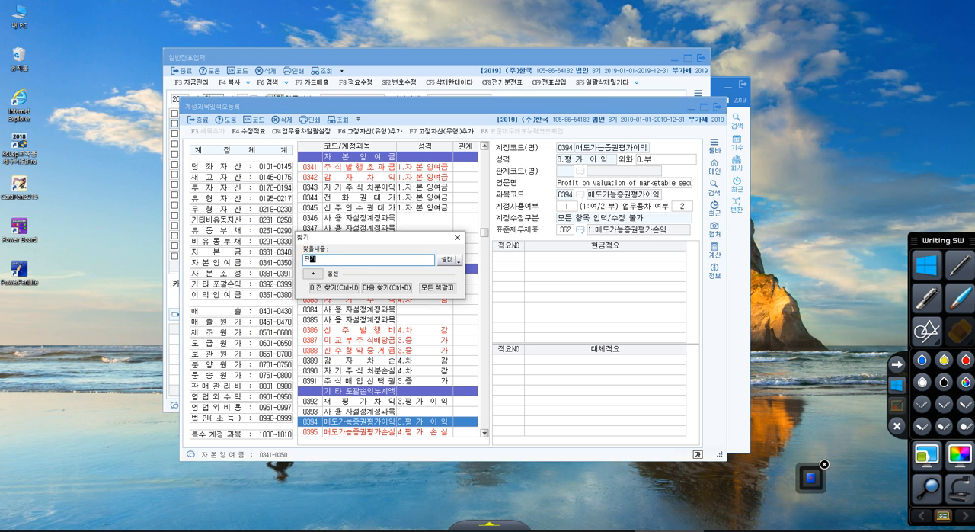
text(처분이익)
key(Return)
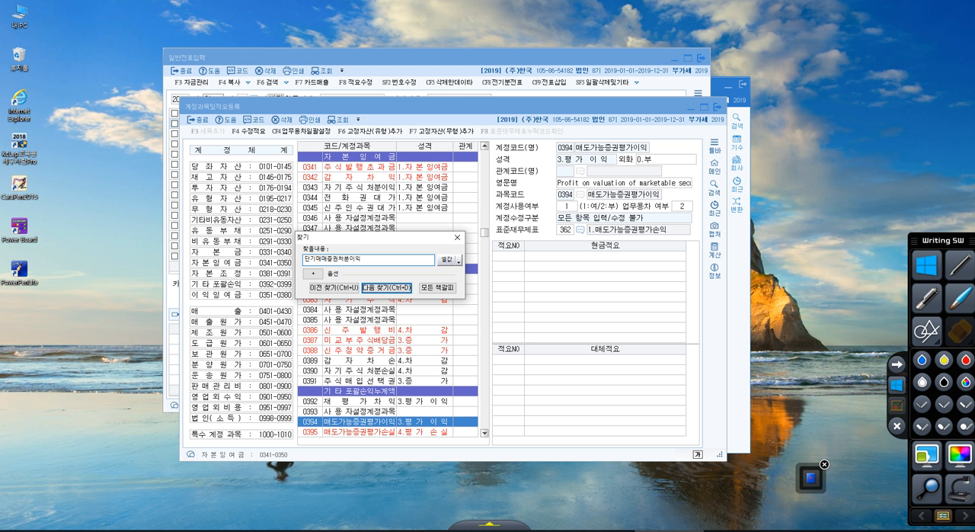
key(Return)
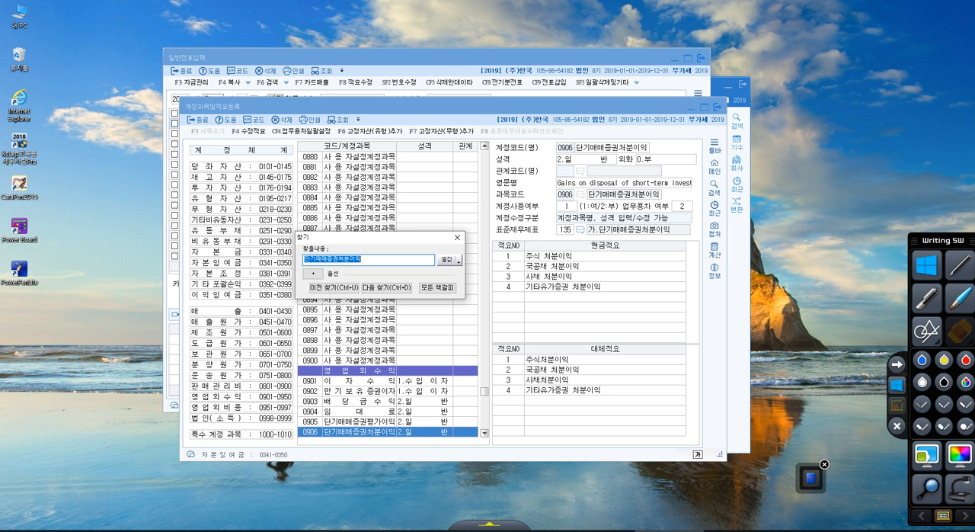
click(245, 398)
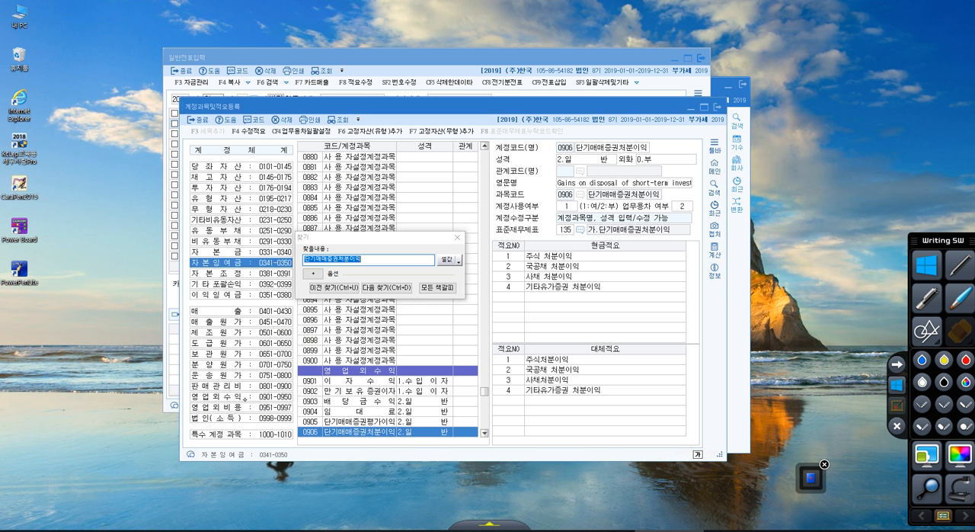
right_click(245, 399)
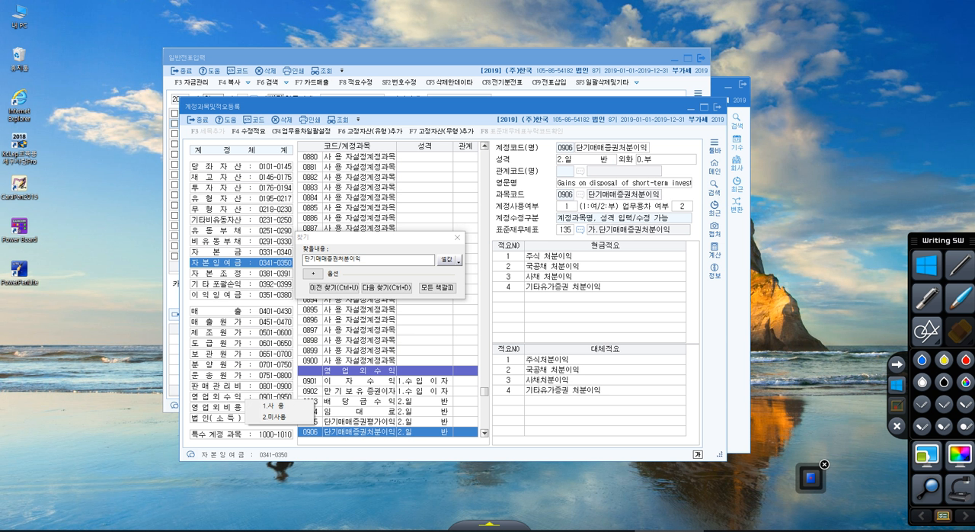
Handwrite circled answer numbers 1 to 4 in red beside 자본잉여금, 기타포괄손익 and 영업외수익 in the account system.
click(896, 405)
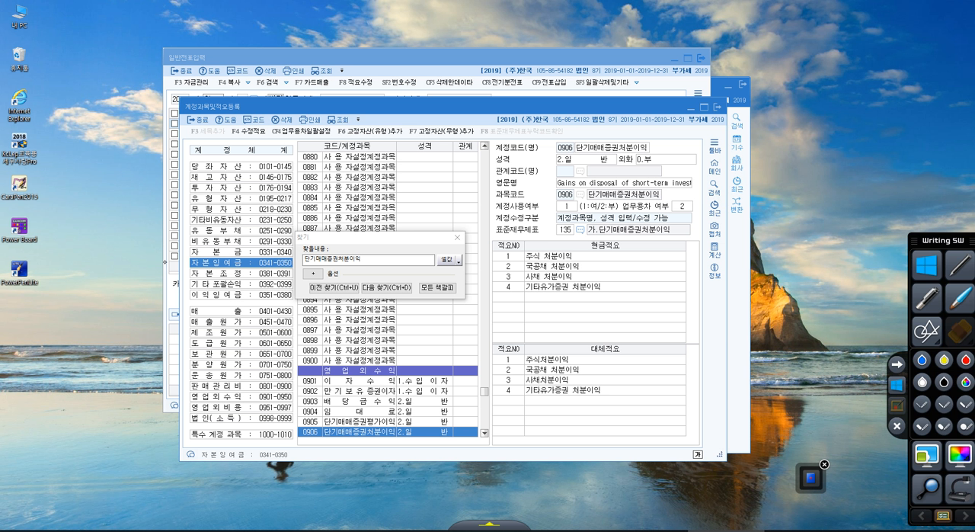
mouse_move(157, 260)
mouse_down()
mouse_move(159, 273)
mouse_move(158, 257)
mouse_up()
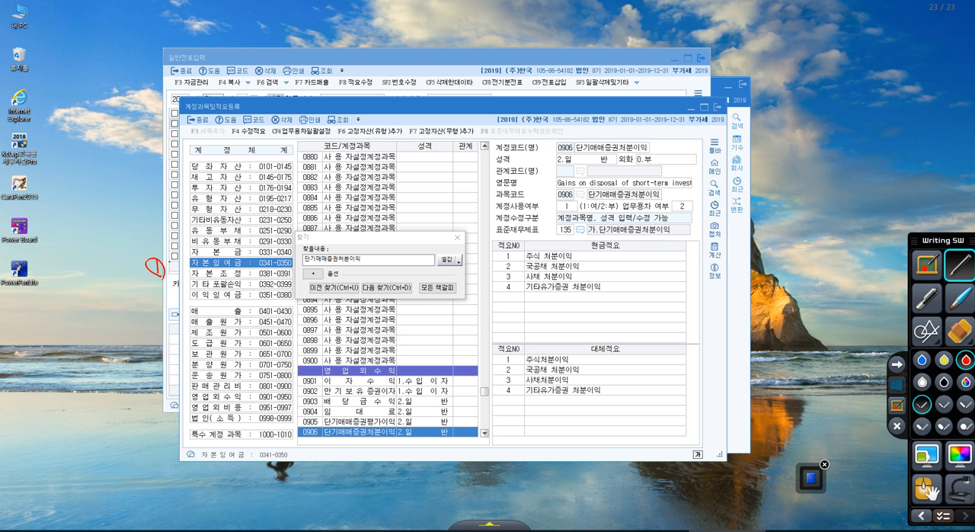
mouse_move(170, 260)
mouse_down()
mouse_move(179, 271)
mouse_move(183, 254)
mouse_move(172, 298)
mouse_move(184, 278)
mouse_up()
mouse_move(179, 393)
mouse_down()
mouse_move(186, 403)
mouse_move(176, 408)
mouse_up()
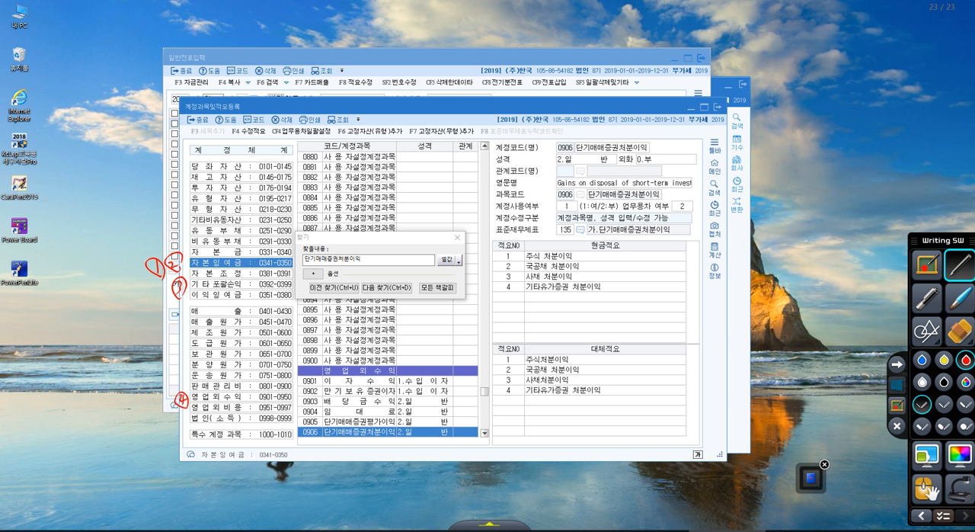
Draw a red dividing line below 이익잉여금 and mark the account groups above it with a bracket and a circled label.
drag(116, 305, 308, 308)
mouse_move(114, 292)
mouse_down()
mouse_move(107, 159)
mouse_move(88, 145)
mouse_up()
drag(55, 185, 66, 203)
mouse_move(73, 174)
mouse_down()
mouse_move(74, 196)
mouse_move(90, 206)
mouse_up()
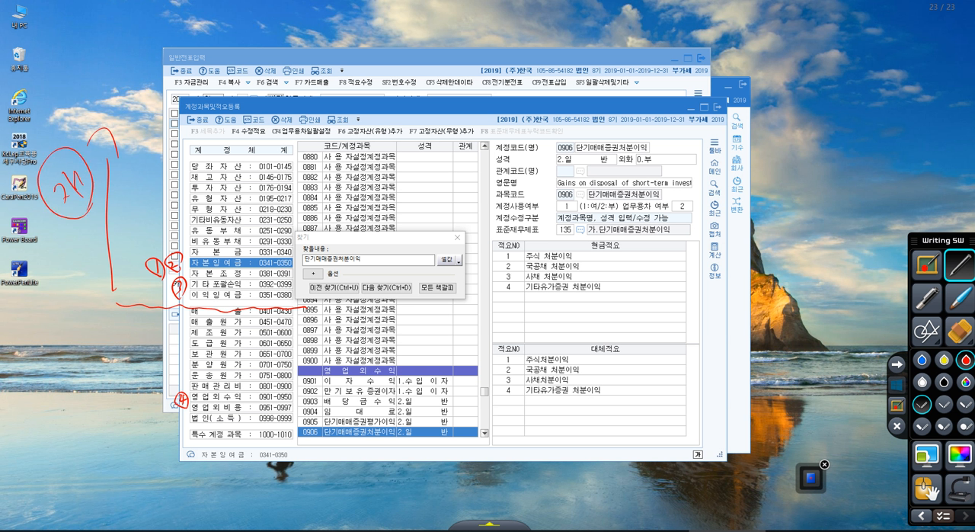
Mark the groups below the line with a circled label and downward arrow, circle answer 4, and leave annotation mode.
mouse_move(80, 387)
mouse_down()
mouse_move(90, 425)
mouse_move(106, 381)
mouse_move(109, 423)
mouse_up()
drag(135, 326, 139, 467)
drag(139, 466, 151, 443)
mouse_move(191, 381)
mouse_down()
mouse_move(176, 419)
mouse_move(192, 378)
mouse_up()
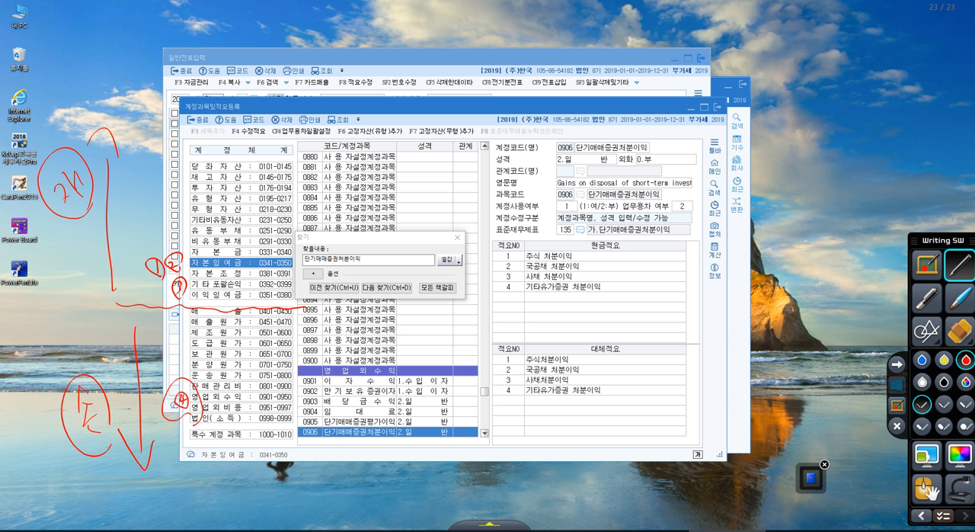
mouse_move(202, 421)
mouse_down()
mouse_move(186, 372)
mouse_move(172, 374)
mouse_move(191, 384)
mouse_move(184, 442)
mouse_up()
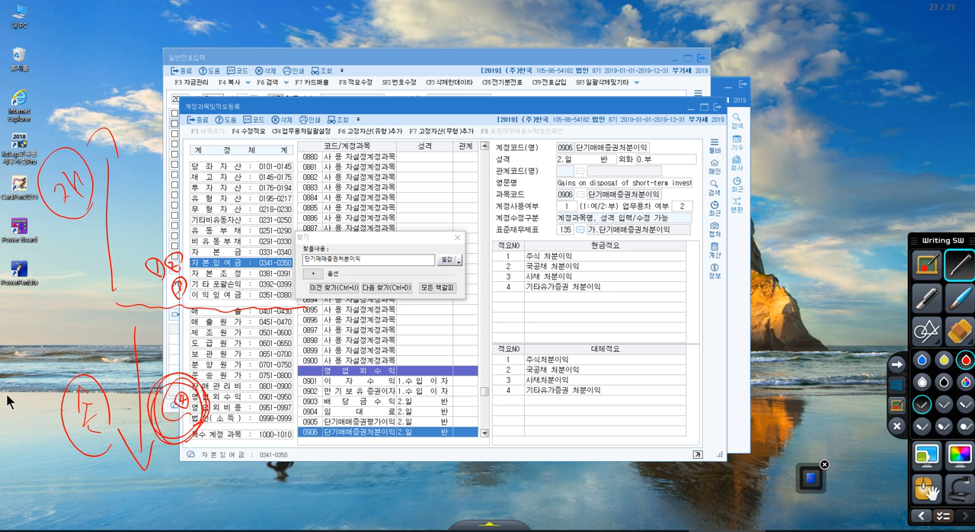
click(898, 390)
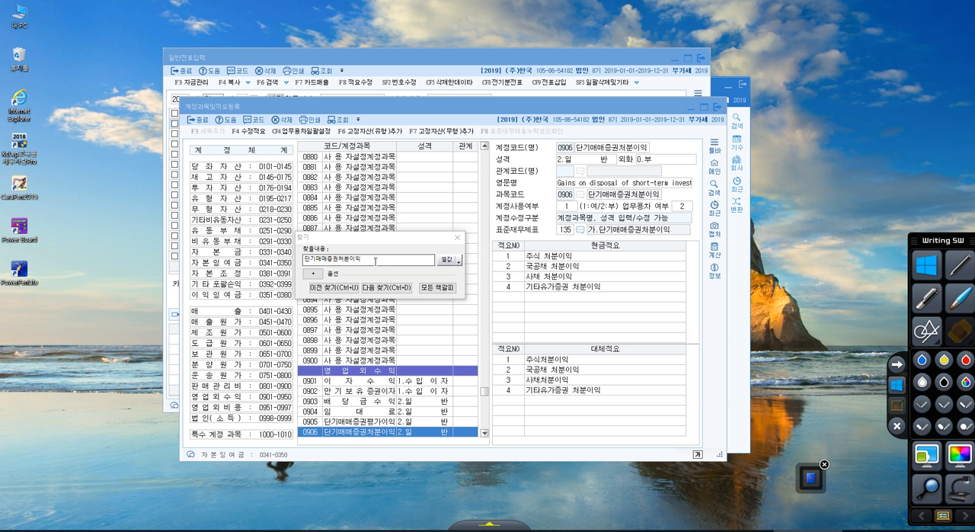
Try to search the account list for 보통예금, correcting the search word.
double_click(312, 261)
text(보통예금)
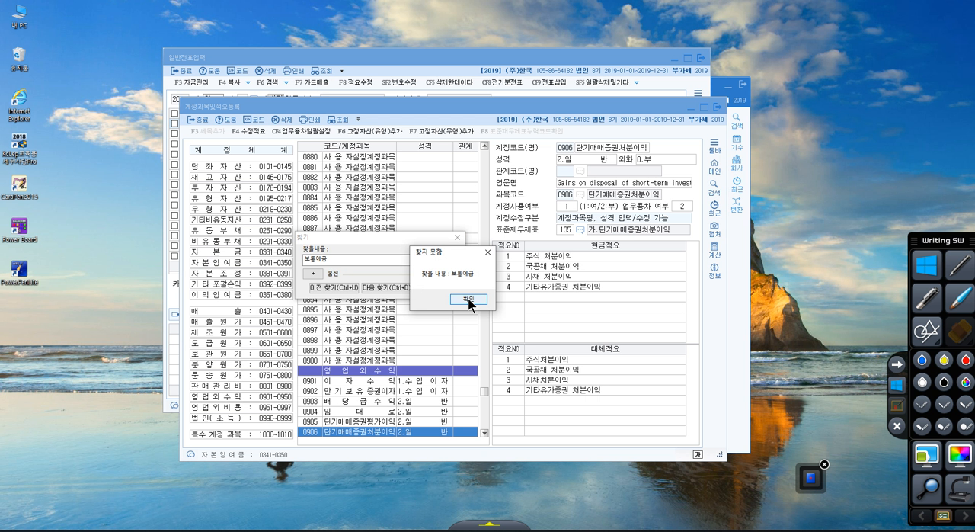
click(470, 300)
click(348, 260)
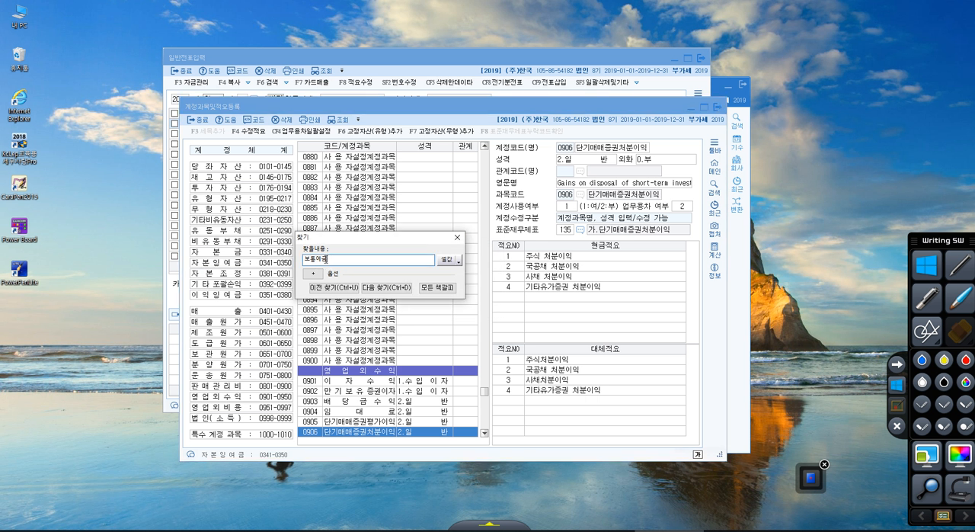
key(BackSpace)
key(BackSpace)
text(ㅇ)
text(예금)
key(Return)
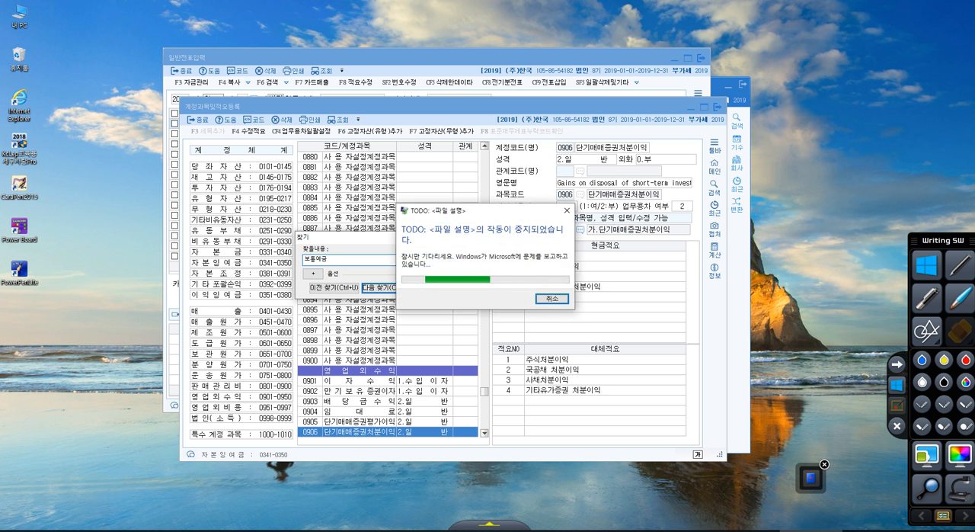
Close the crashed program along with 계정코드도움 and 일반전표입력, and reopen 계정과목및적요등록.
click(564, 300)
click(543, 290)
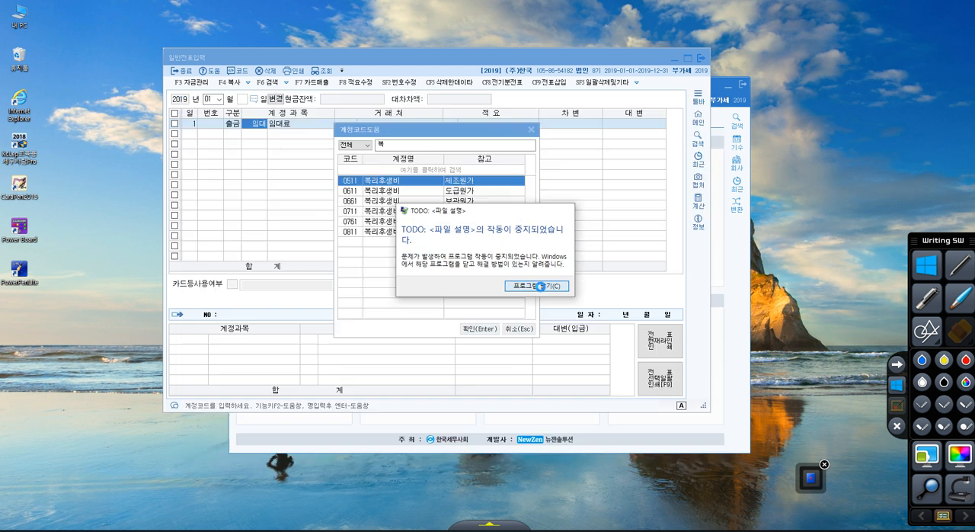
click(530, 130)
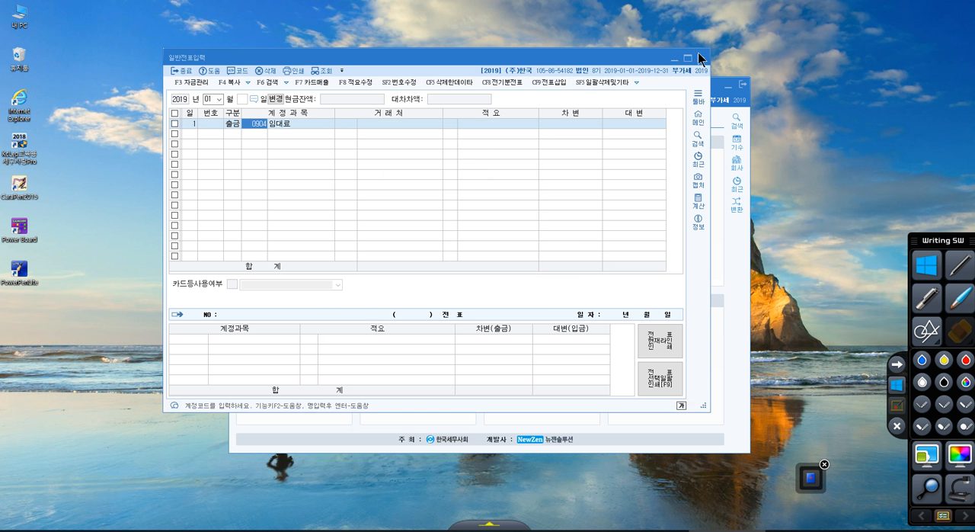
click(701, 58)
click(431, 176)
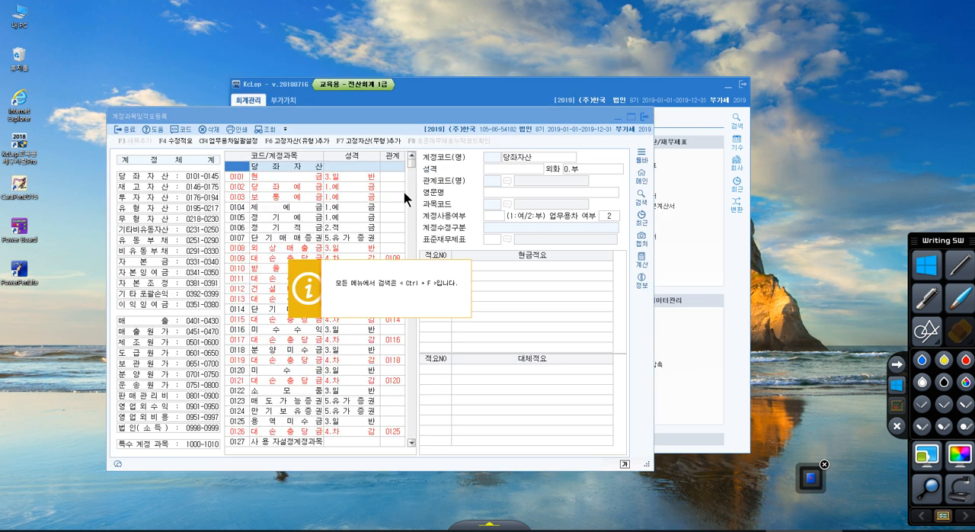
Search the account list for 보통예금 and compare its code with the 당좌자산 range 0101-0145.
key(ctrl+f)
text(보통예금)
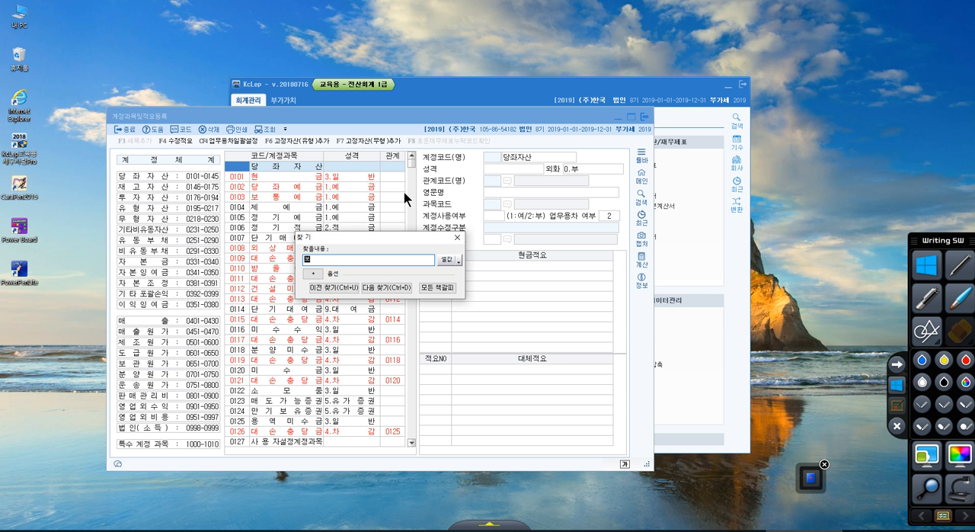
key(Return)
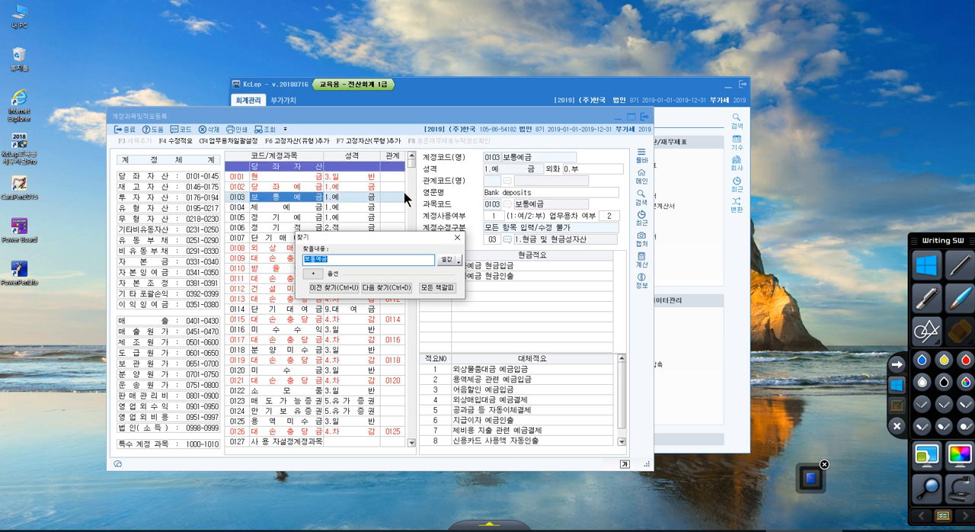
click(404, 192)
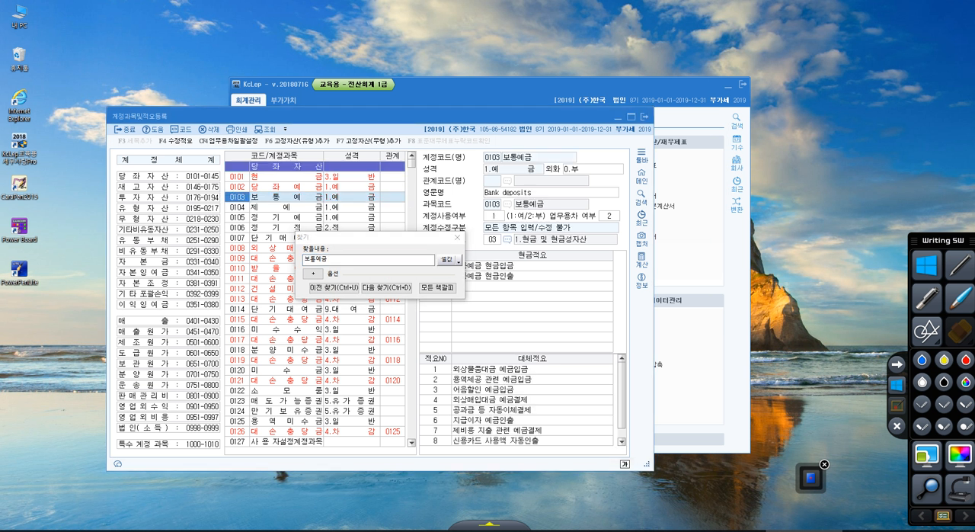
right_click(211, 176)
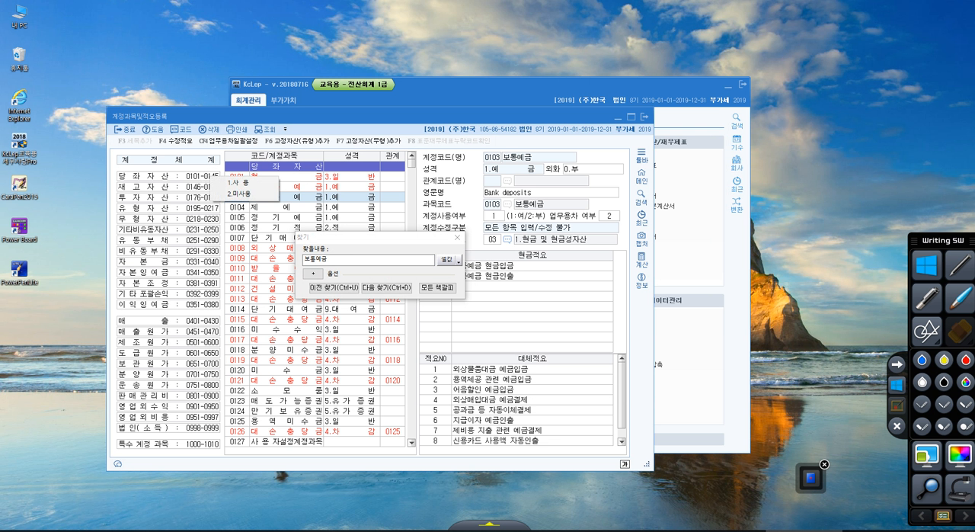
Search the account list for 외상매출금.
click(375, 260)
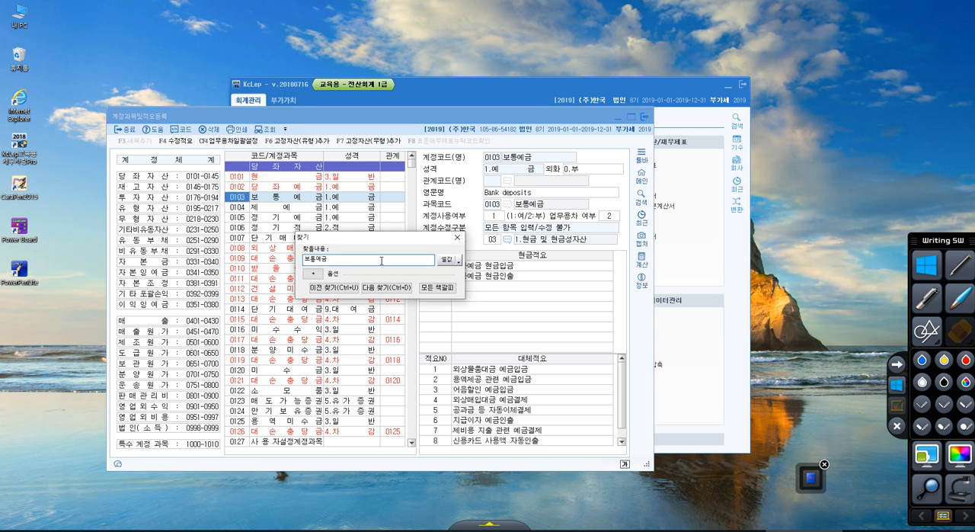
key(BackSpace)
key(BackSpace)
key(BackSpace)
key(BackSpace)
text(외상매출금)
key(Return)
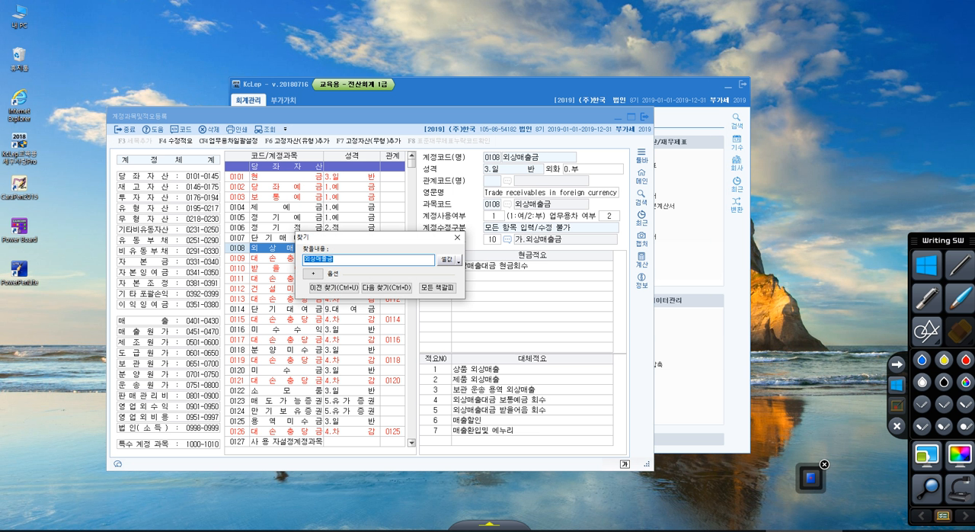
Search the account list for 단기대여금, and select the 당좌자산 group in the account system.
text(단기대여금)
key(Return)
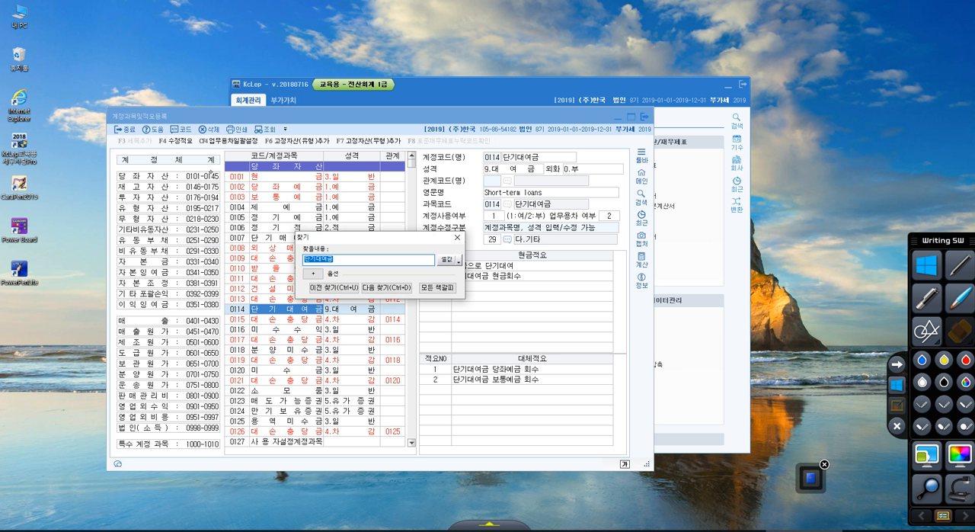
click(212, 173)
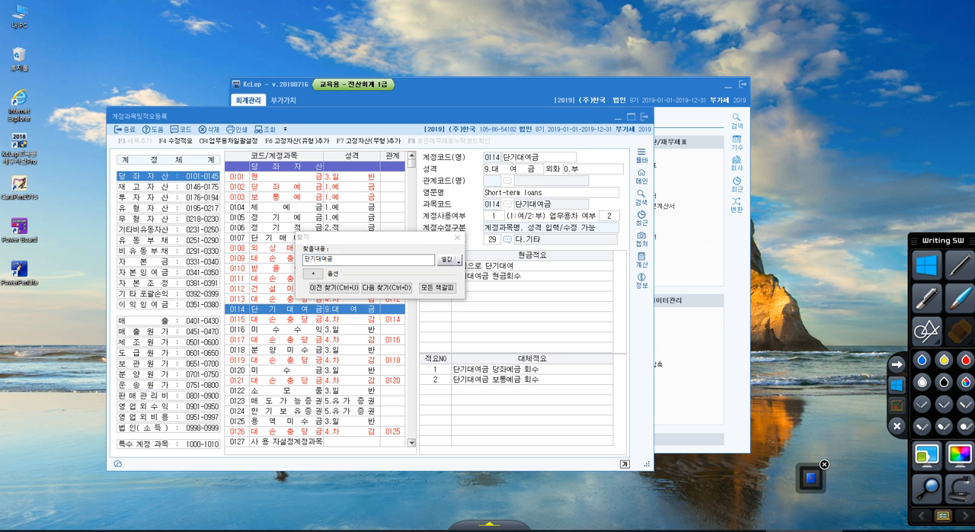
Search the account list for 퇴직연금운용자산 and compare its code with the 투자자산 range 0176-0194.
click(324, 259)
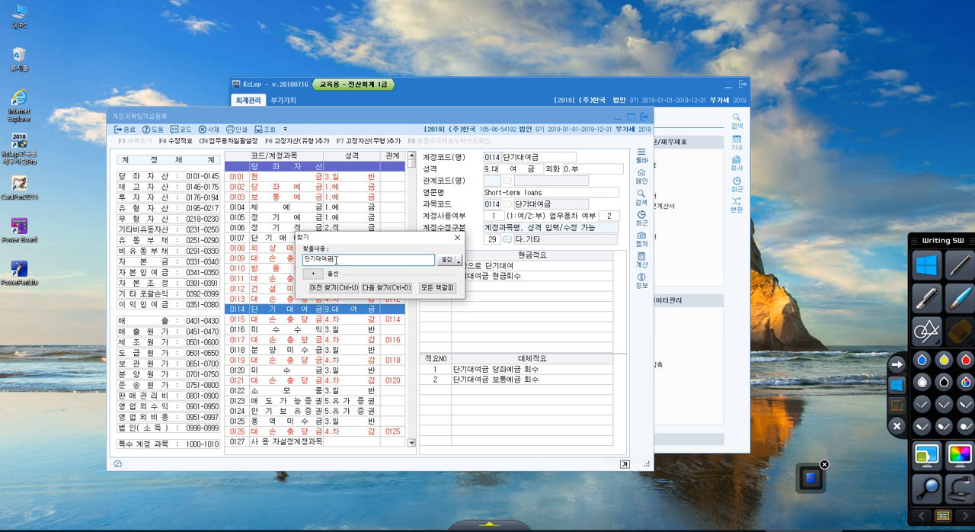
drag(336, 260, 265, 244)
text(ㅌ)
text(ㅗㅣ)
text(ㅈㅣ,ㅁ)
text(직연금)
text(운용자산)
key(Return)
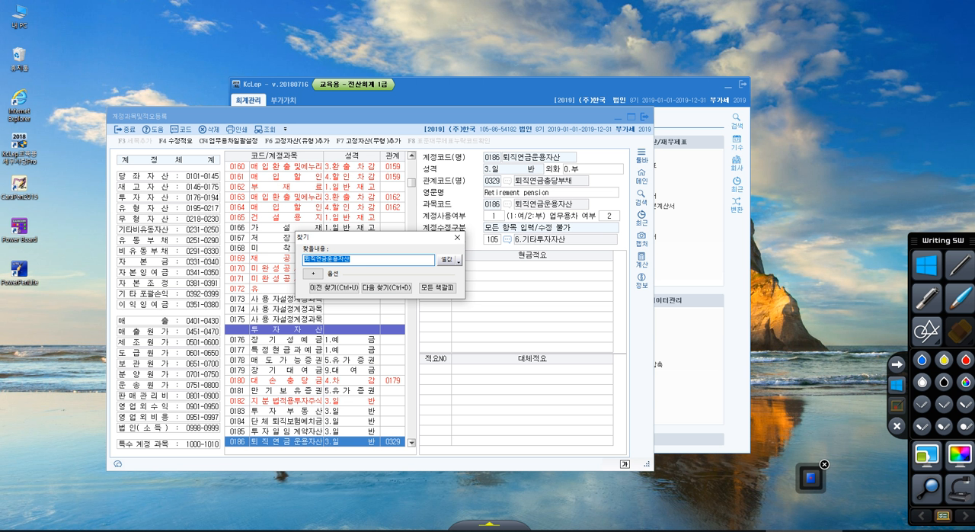
click(221, 201)
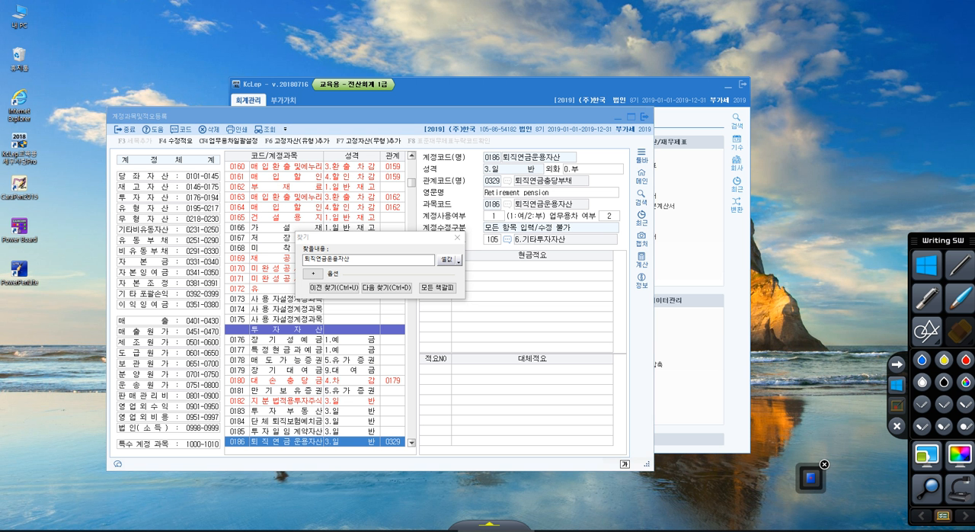
Search the account list for 자기주식, continue to the exact match, and jump to the 자본조정 group.
drag(377, 258, 284, 246)
text(자본)
text(주식)
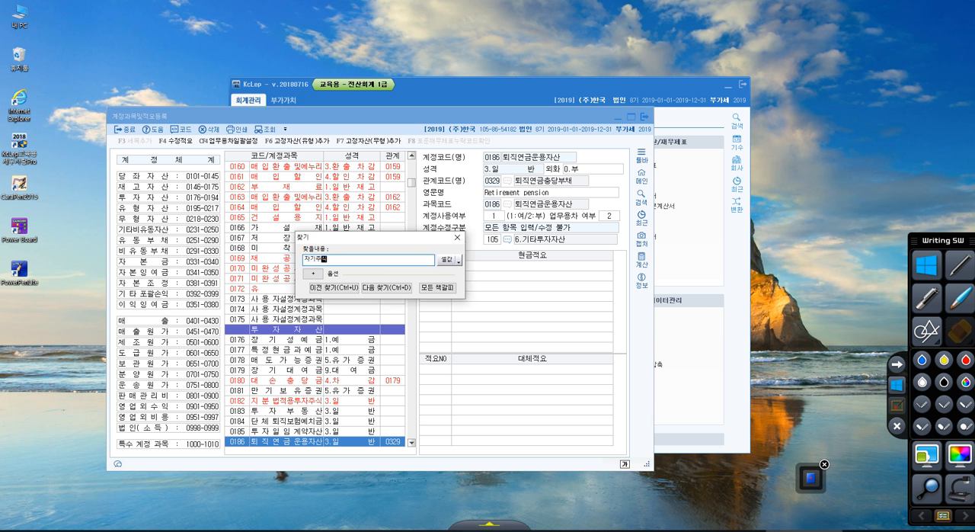
key(Return)
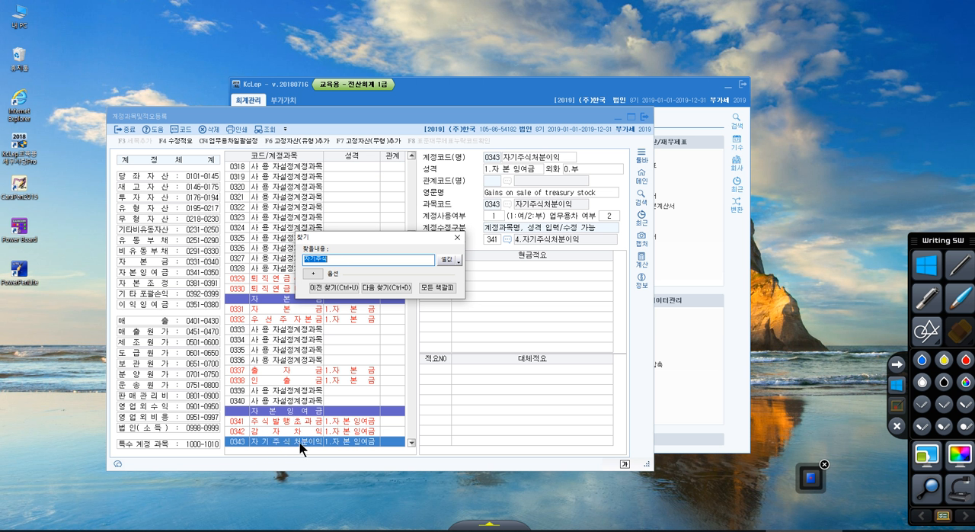
click(384, 294)
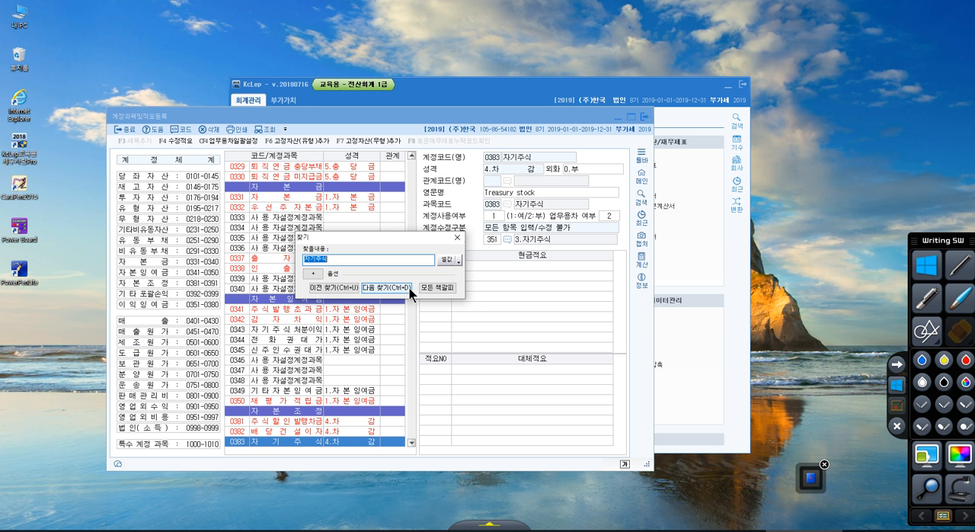
click(409, 287)
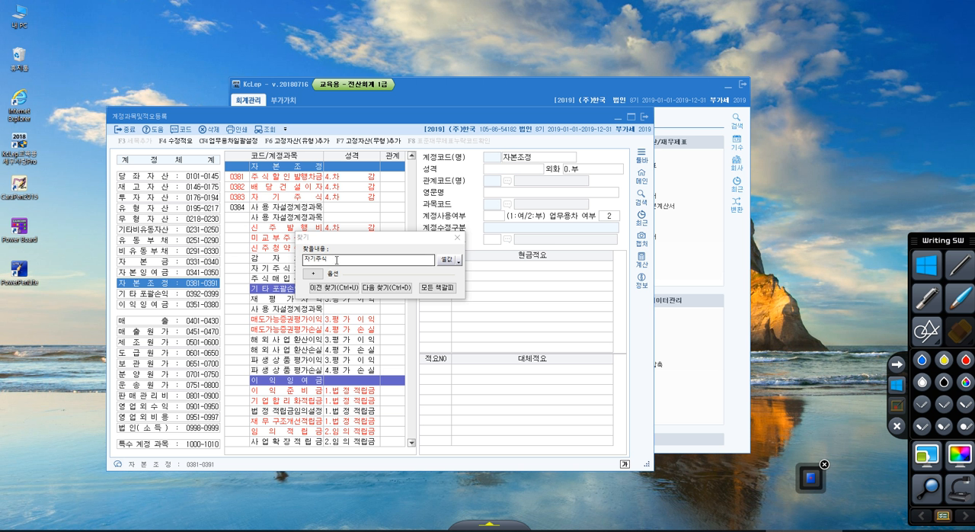
Search the account list for 주식할인발행차금.
click(306, 259)
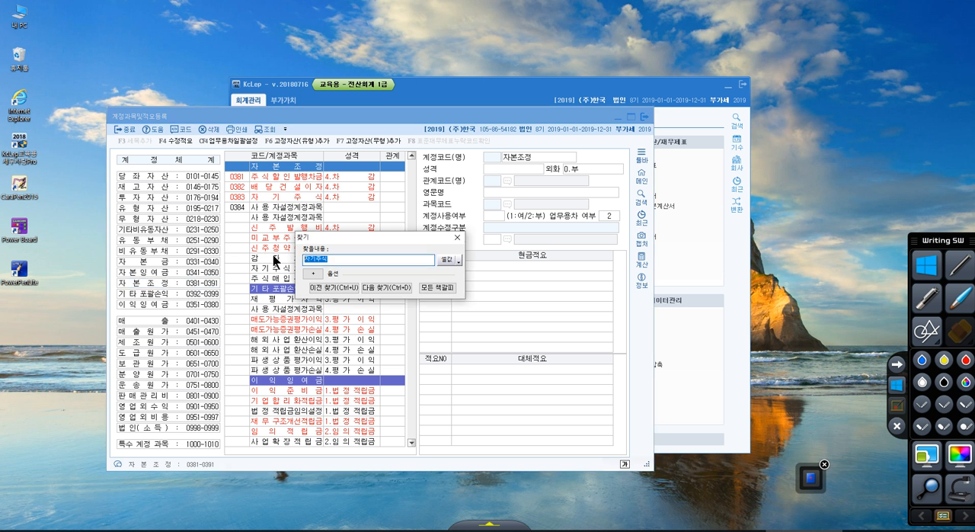
text(주식할인발행차금)
key(Return)
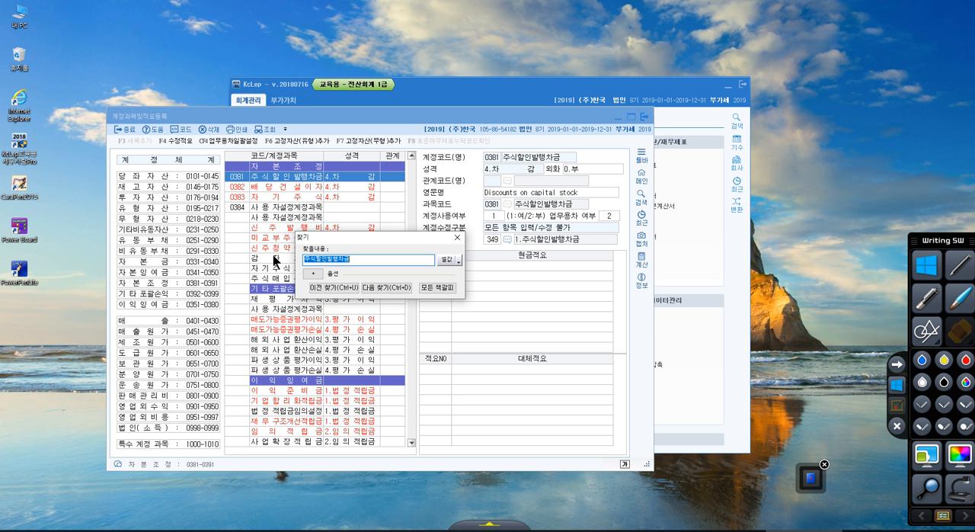
Select the 자본조정 group and search the account list for 자기주식처분손실, keeping the found row uncovered.
click(215, 282)
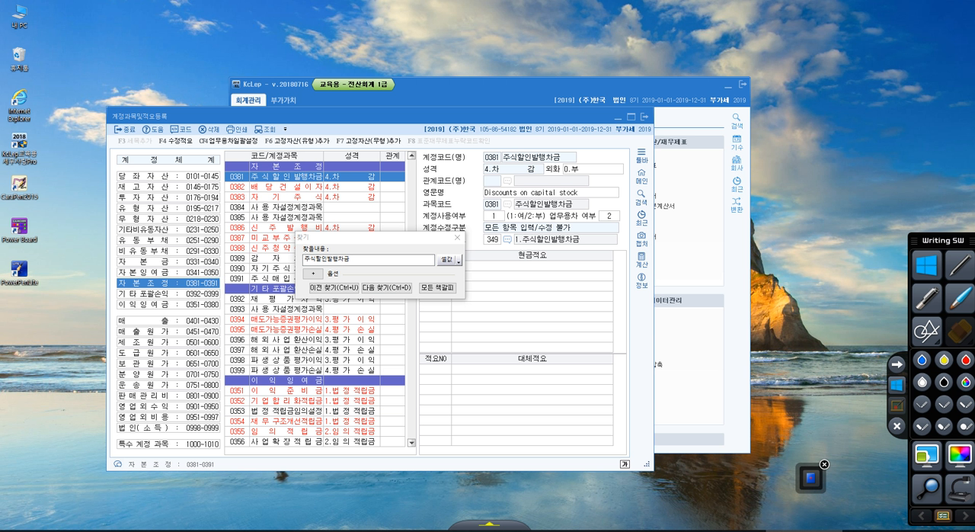
double_click(364, 260)
text(자기주식)
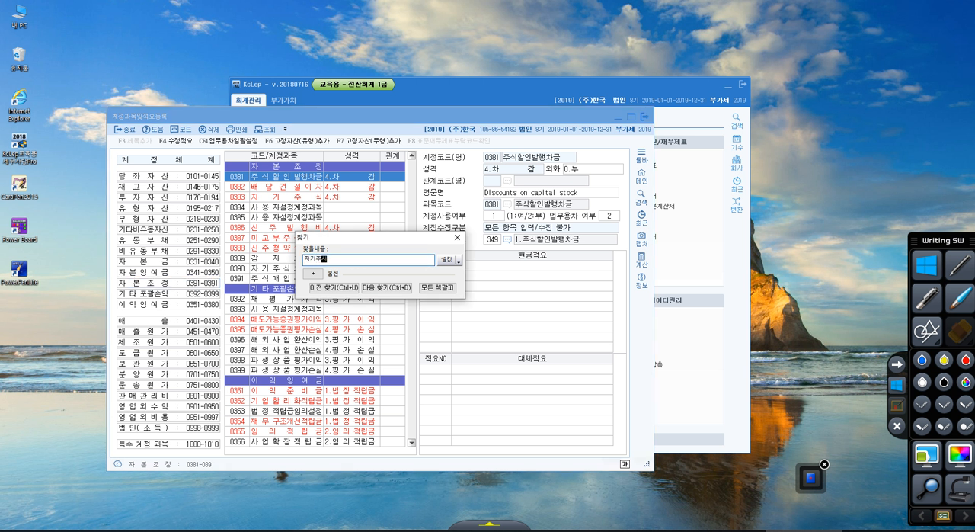
text(처분손실)
key(Return)
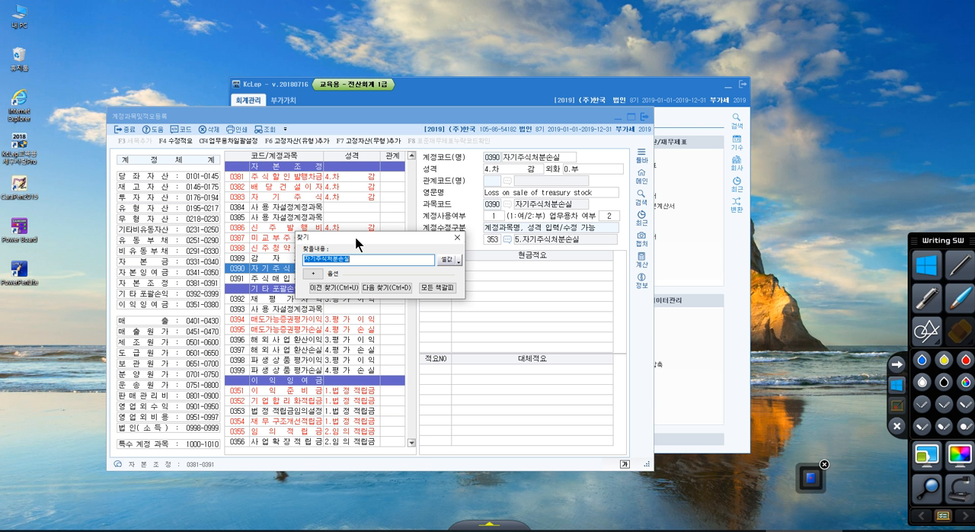
drag(355, 236, 450, 238)
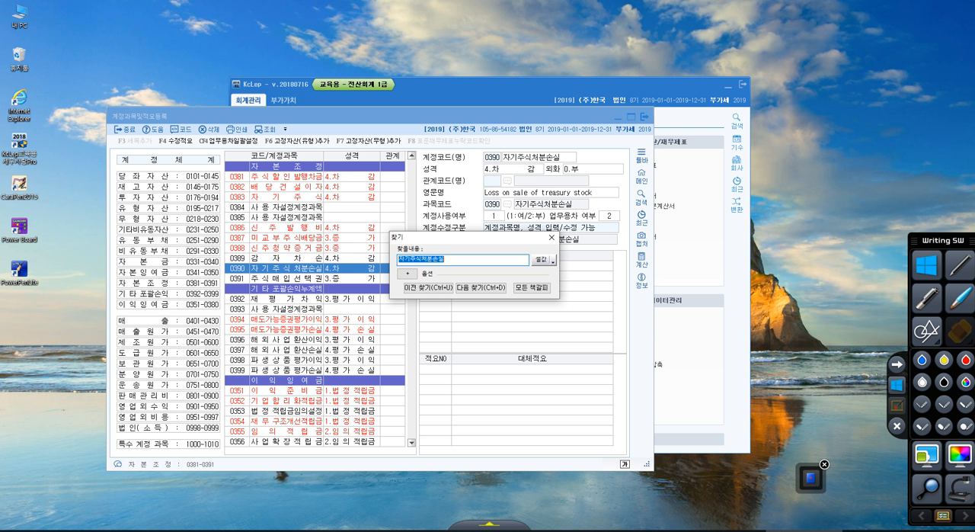
Search the account list for 해외사업환산손실 and jump to the 기타포괄손익 group.
text(해외사업환산손실)
key(Return)
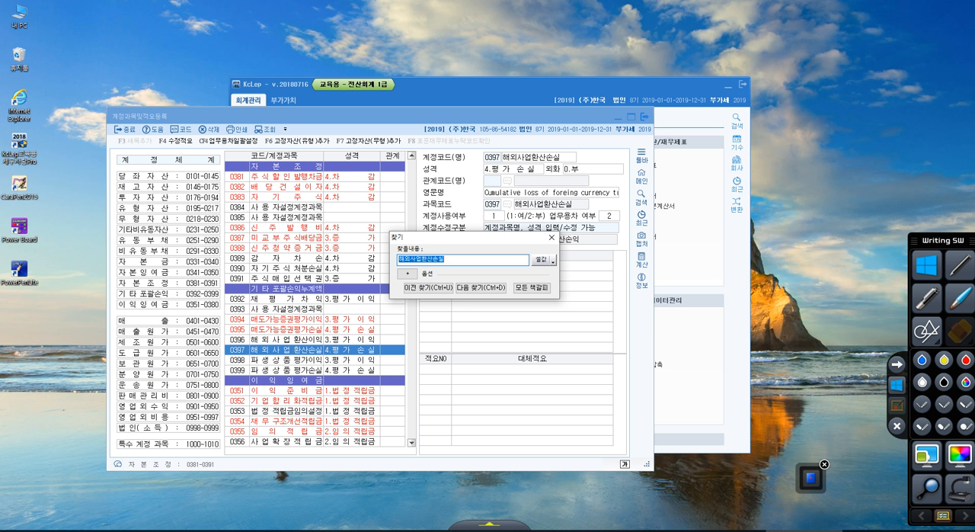
click(191, 292)
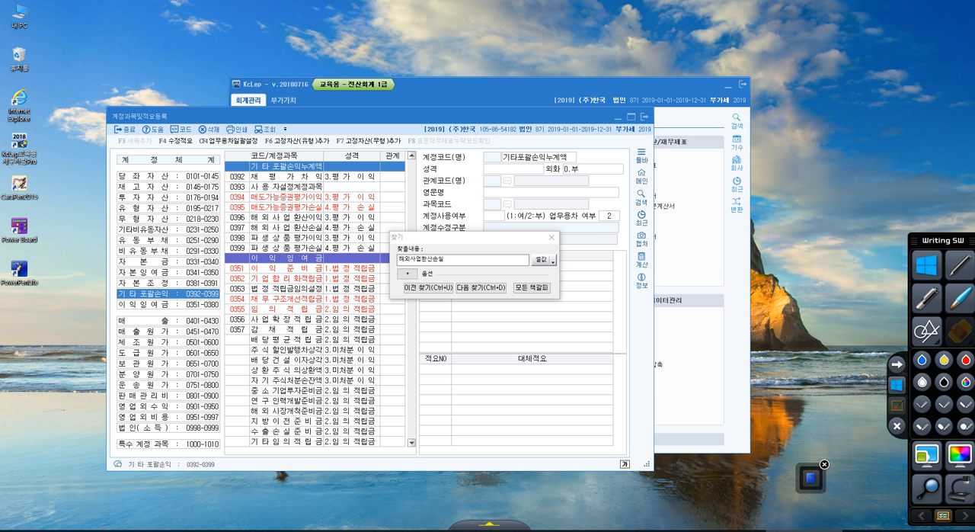
Return to 계정과목및적요등록 from the main program window and reposition it over the main window.
click(455, 99)
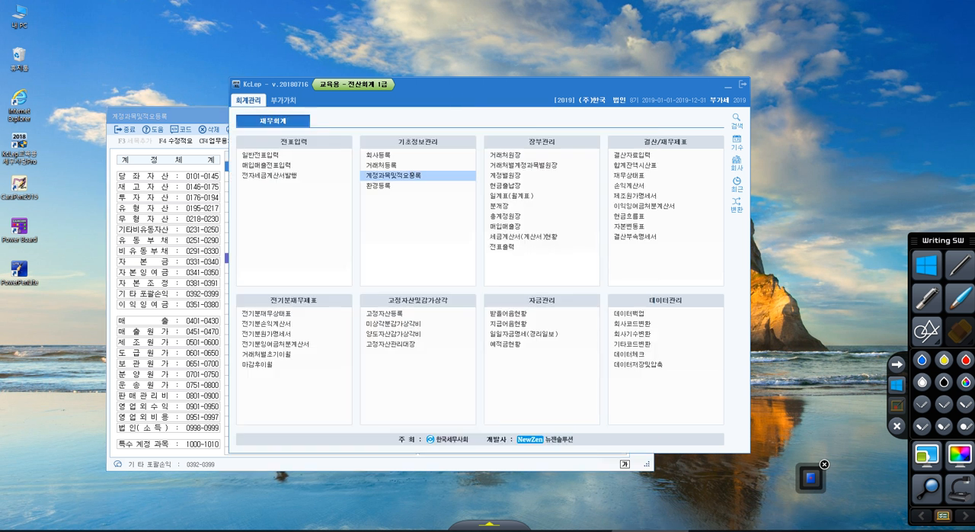
click(418, 176)
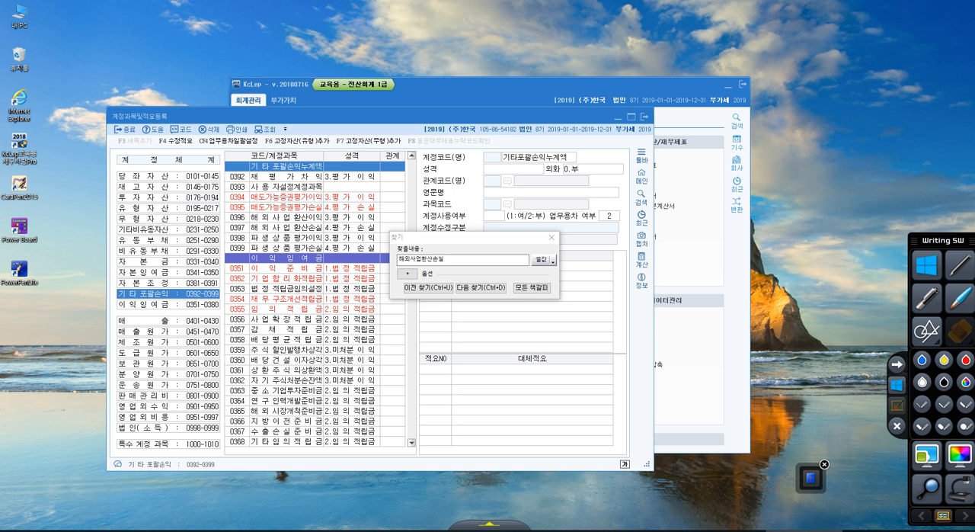
drag(383, 110, 416, 131)
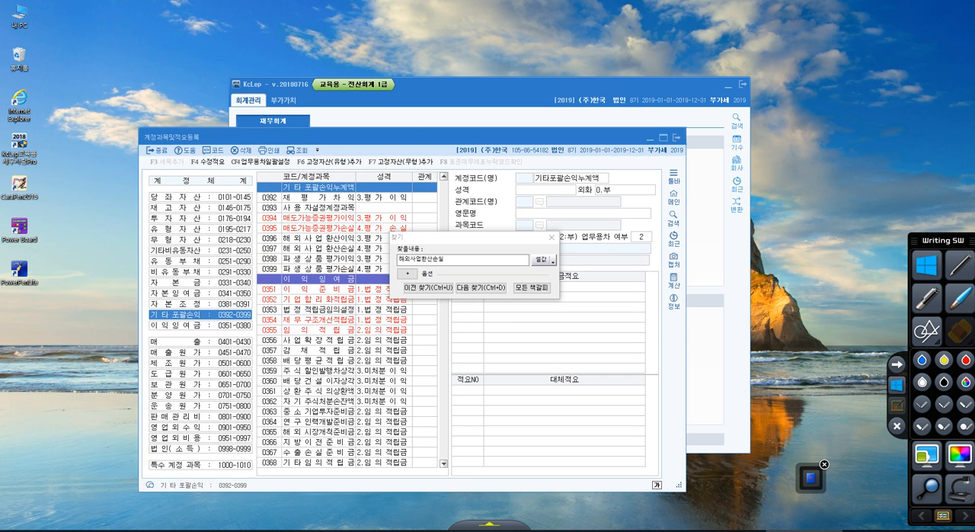
Handwrite a circled "F2 => 코드번호" in red on the screen, mark the code column of the account list, and leave pen mode.
click(896, 426)
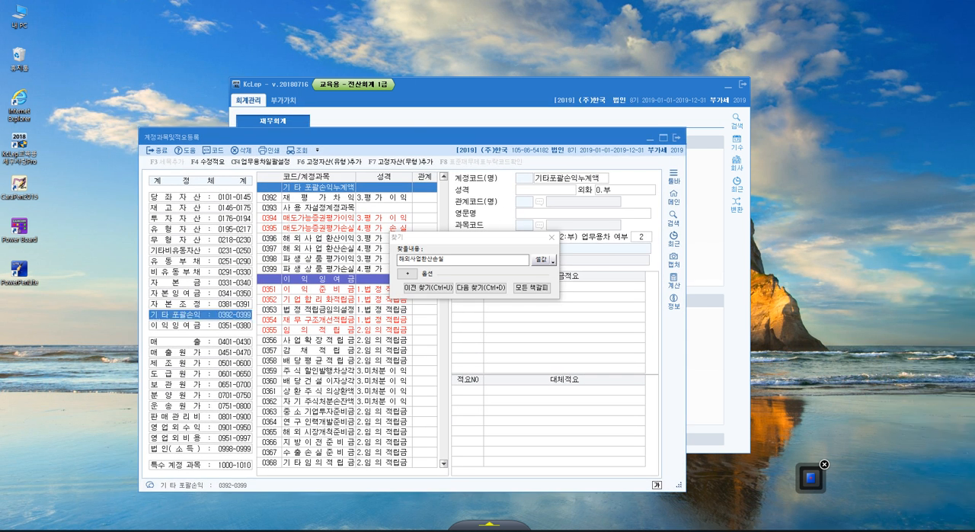
click(811, 478)
drag(490, 318, 521, 308)
mouse_move(495, 323)
mouse_down()
mouse_move(496, 360)
mouse_move(510, 328)
mouse_up()
drag(537, 315, 565, 375)
drag(525, 292, 588, 287)
mouse_move(581, 319)
mouse_down()
mouse_move(614, 306)
mouse_move(603, 323)
mouse_up()
mouse_move(602, 302)
mouse_down()
mouse_move(626, 332)
mouse_move(622, 343)
mouse_up()
drag(645, 271, 649, 320)
drag(632, 328, 668, 313)
drag(686, 259, 676, 285)
drag(675, 303, 705, 289)
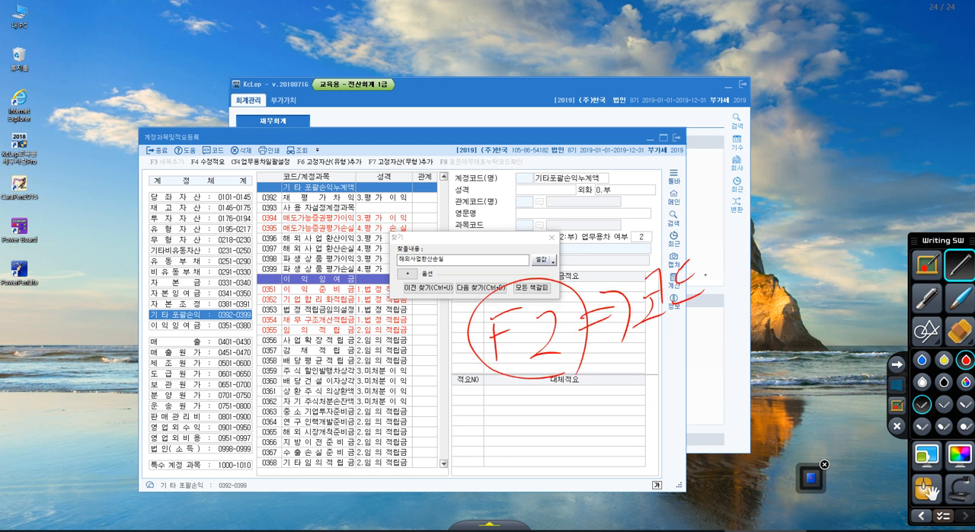
mouse_move(703, 247)
mouse_down()
mouse_move(708, 278)
mouse_move(717, 267)
mouse_up()
drag(704, 266, 718, 265)
drag(725, 242, 735, 300)
drag(747, 239, 743, 288)
drag(739, 293, 771, 287)
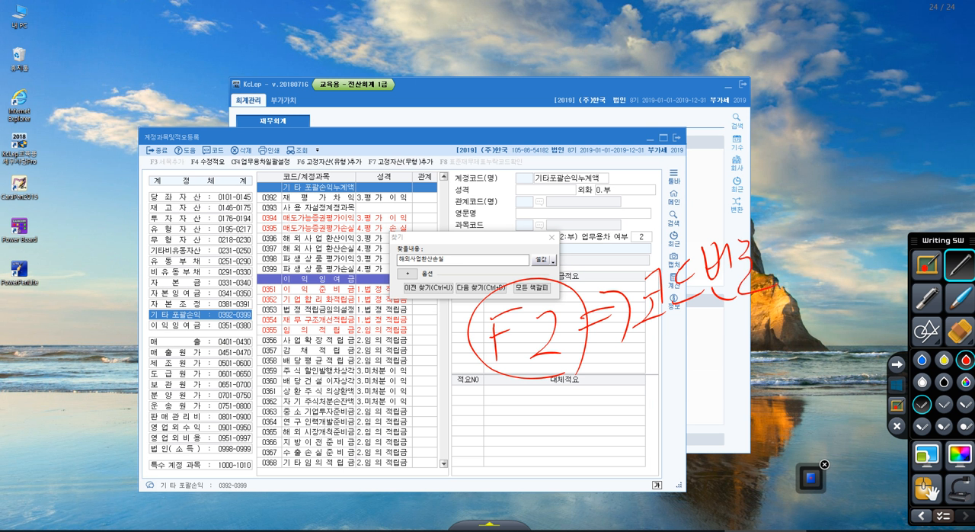
mouse_move(263, 214)
mouse_down()
mouse_move(285, 360)
mouse_move(268, 228)
mouse_move(223, 266)
mouse_move(237, 293)
mouse_up()
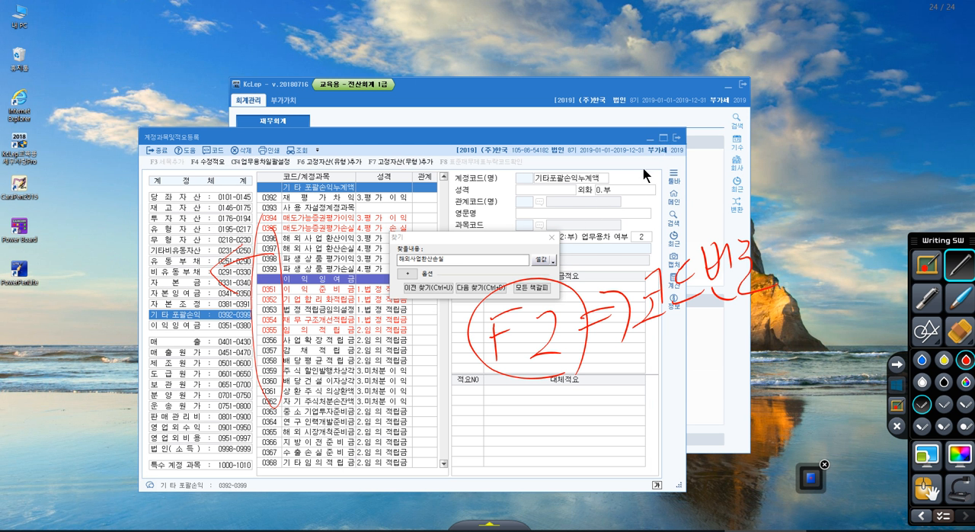
click(895, 385)
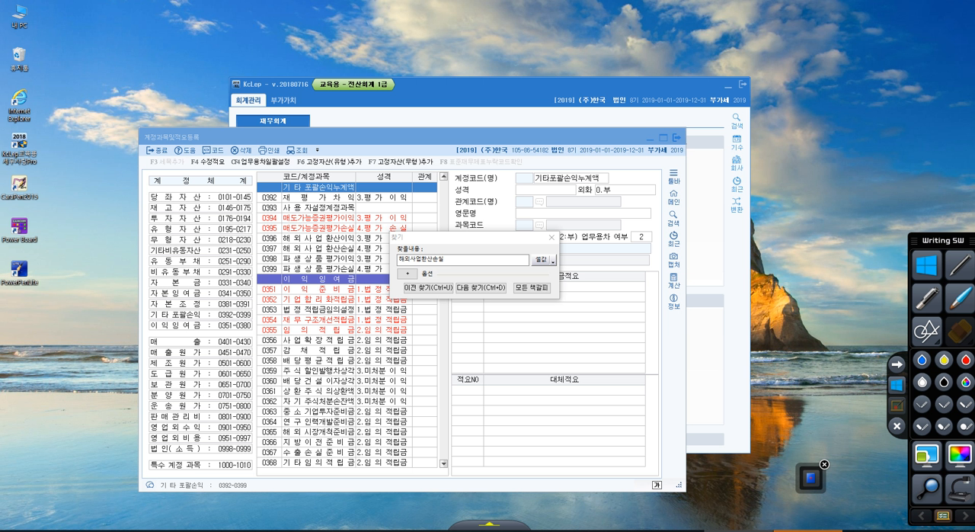
Place the PDF beside the account list, bracket the current and non-current asset groups, underline 예제5 statement ①'s non-current part, and circle the account system.
drag(974, 38, 630, 38)
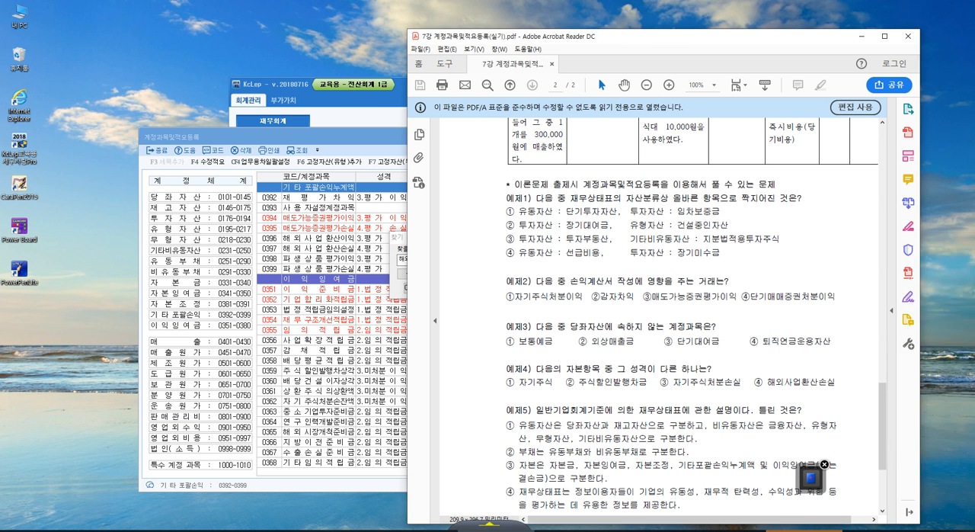
click(959, 265)
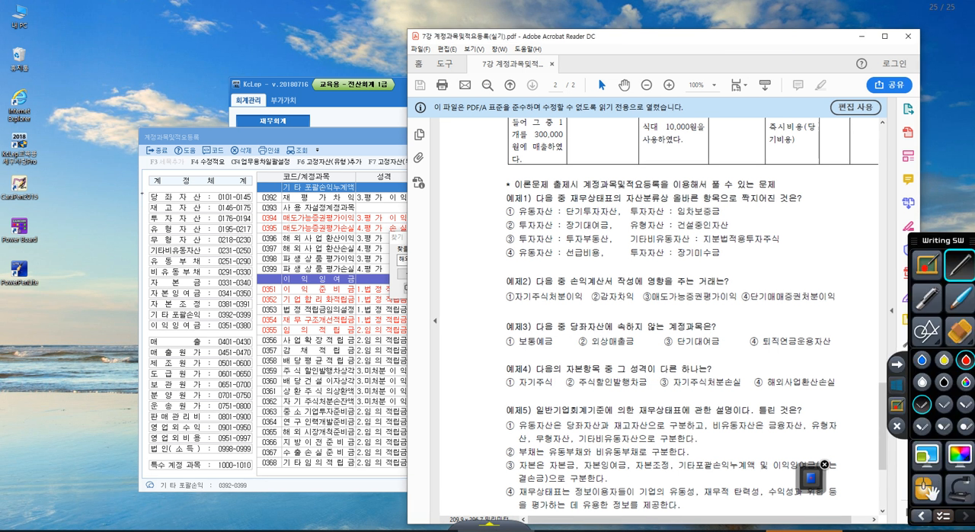
drag(143, 193, 139, 214)
drag(143, 216, 147, 256)
drag(707, 430, 841, 428)
mouse_move(509, 437)
mouse_down()
mouse_move(527, 445)
mouse_move(642, 438)
mouse_up()
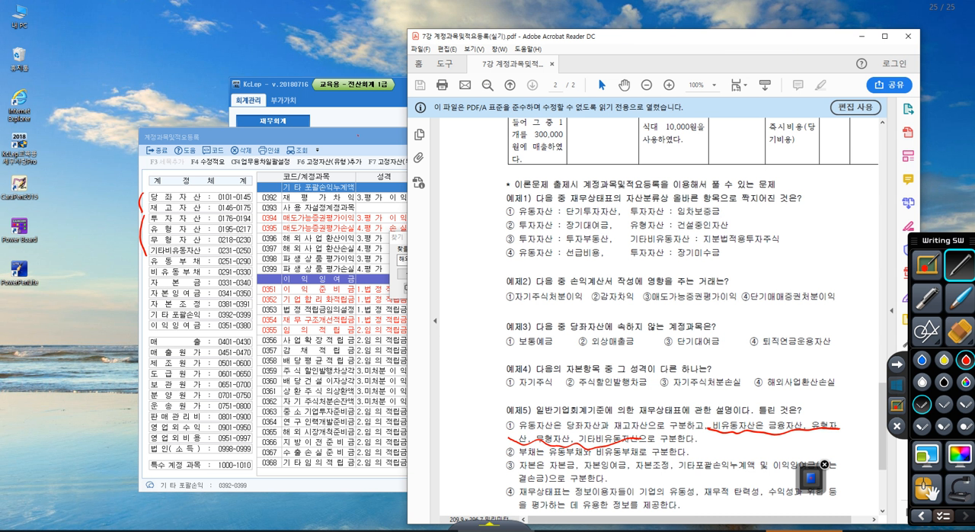
mouse_move(191, 139)
mouse_down()
mouse_move(209, 481)
mouse_move(187, 140)
mouse_up()
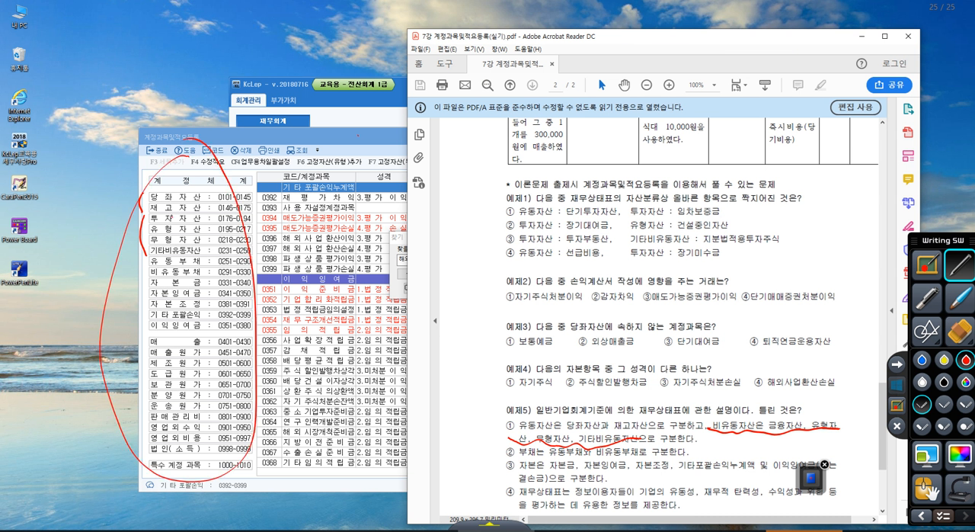
Circle and cross out 금융자산 in 예제5 statement ①, underline the non-current asset wording again, and leave pen mode.
drag(798, 402, 772, 444)
drag(771, 409, 802, 449)
drag(730, 435, 823, 439)
drag(517, 443, 643, 447)
mouse_move(771, 411)
mouse_down()
mouse_move(760, 451)
mouse_move(795, 447)
mouse_up()
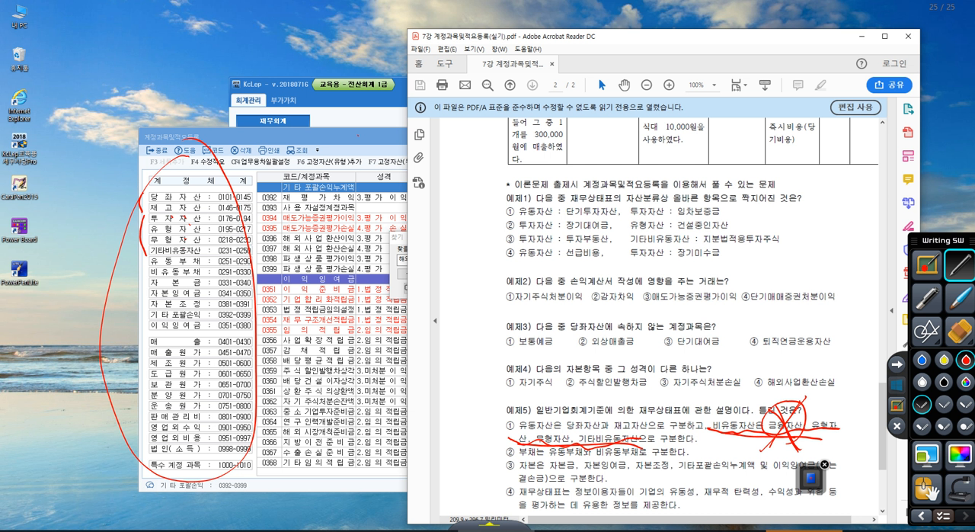
drag(514, 433, 523, 440)
click(899, 387)
Close the search dialog and browse the account list back through the liability groups to 0238 장기받을어음.
click(360, 343)
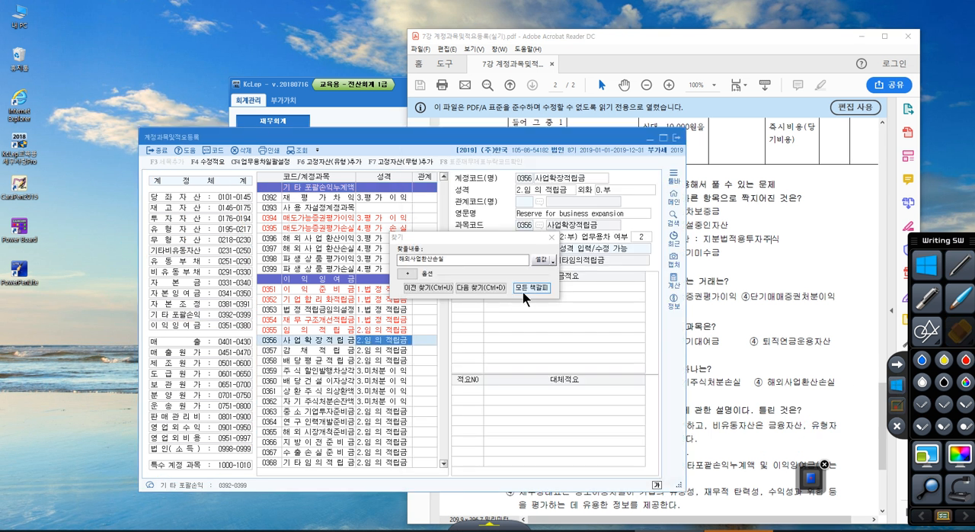
click(552, 237)
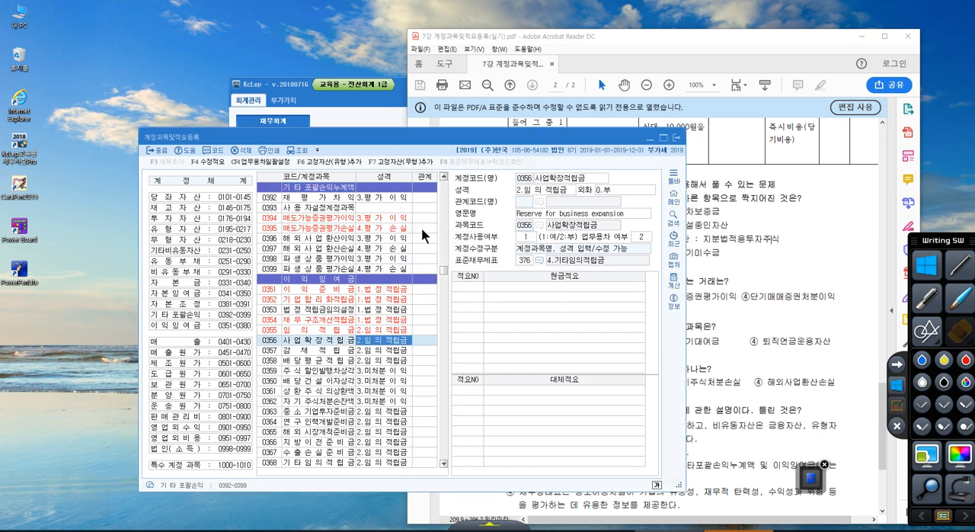
click(329, 207)
scroll(309, 251, up, 20)
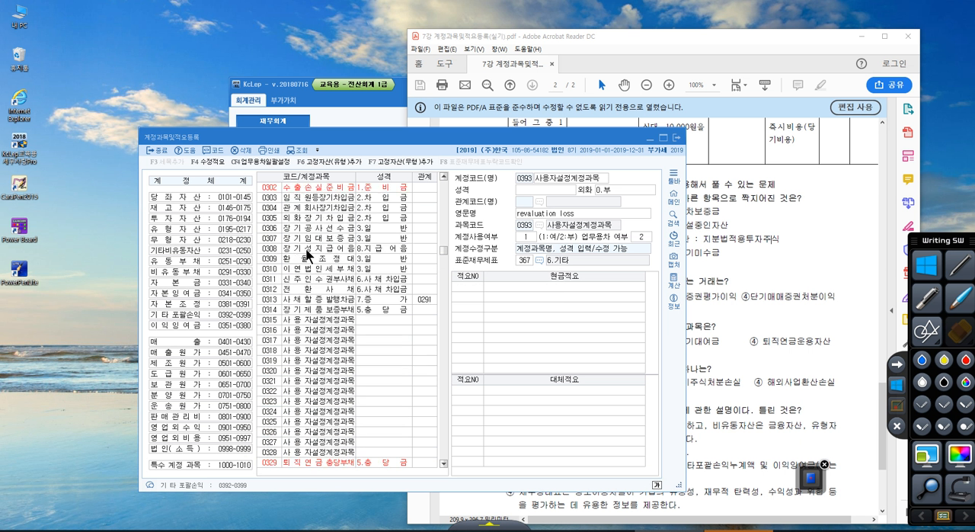
scroll(309, 255, up, 15)
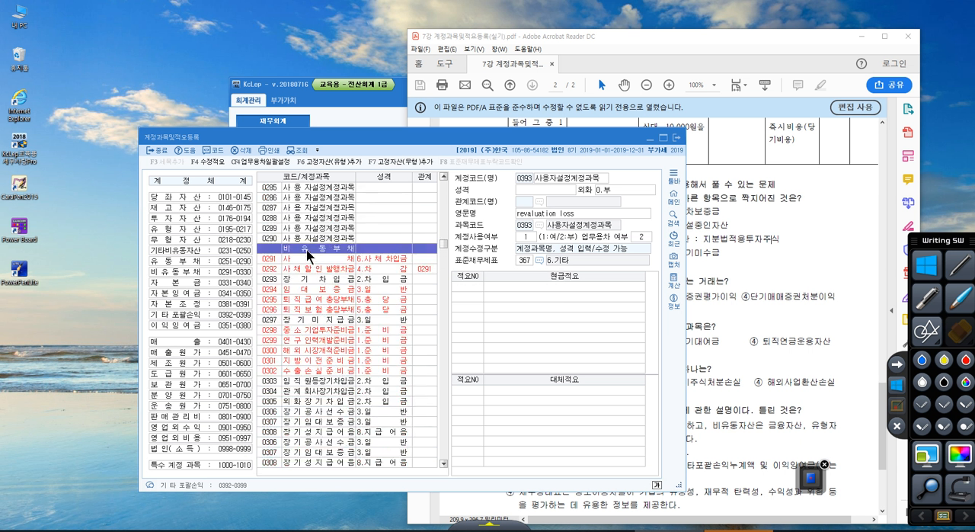
scroll(308, 255, up, 14)
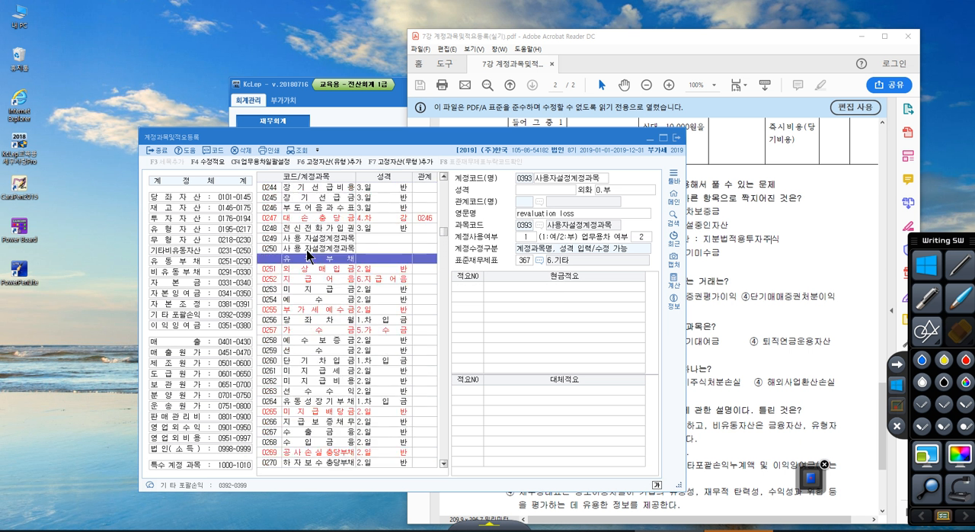
scroll(308, 255, up, 4)
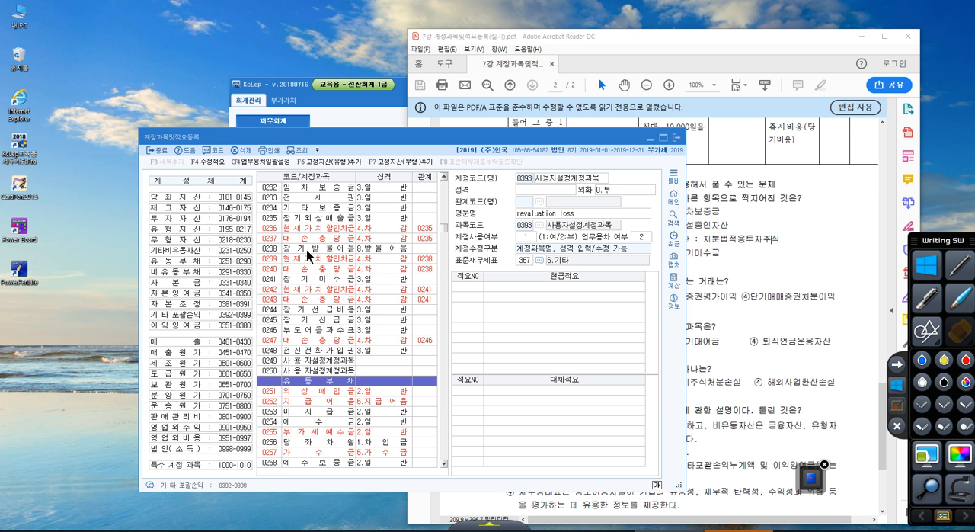
click(307, 250)
Browse from the 무형자산 group back to 투자자산 and examine its accounts, including user-defined account 0190.
scroll(307, 252, up, 10)
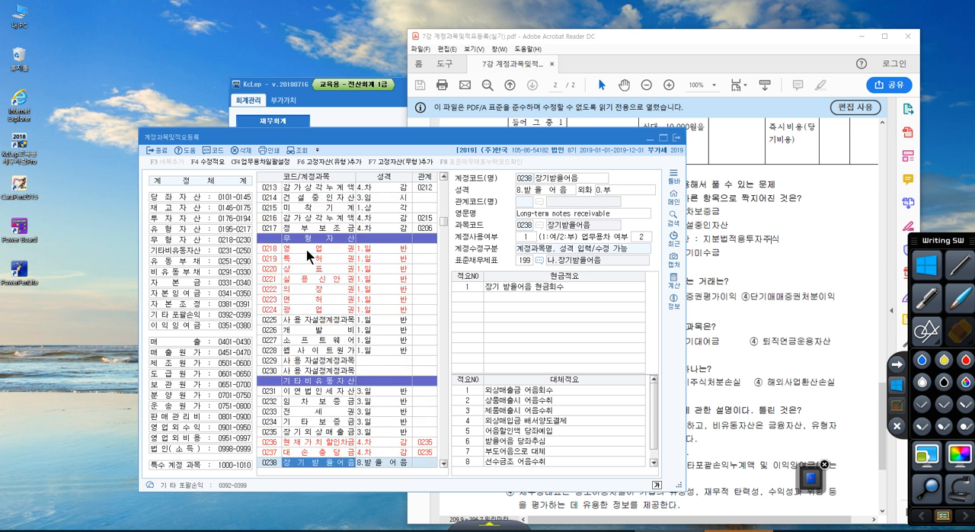
scroll(308, 255, up, 3)
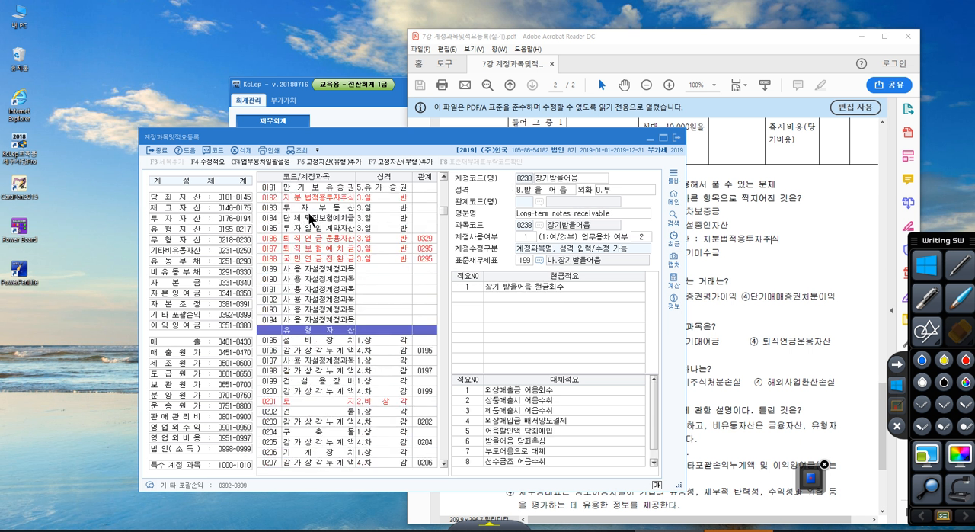
click(316, 218)
click(315, 240)
click(320, 278)
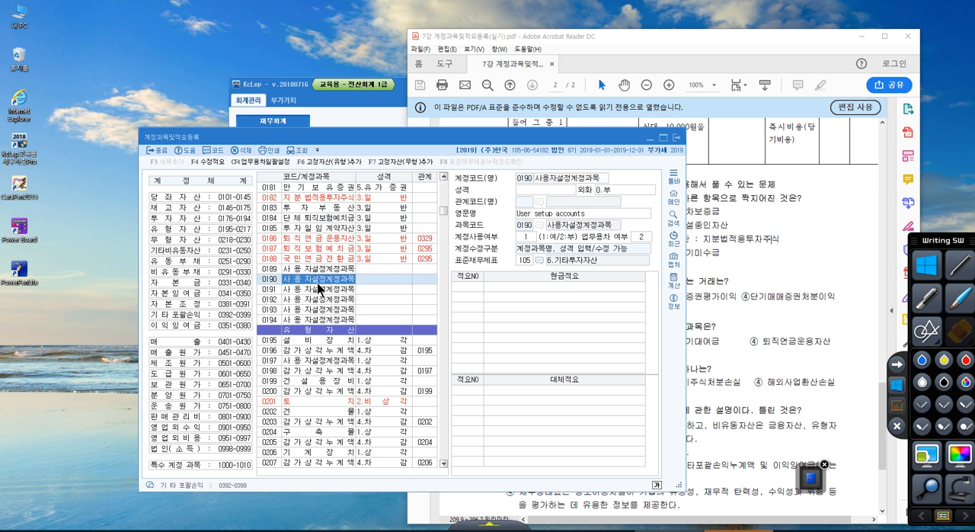
Go back to the beginning of the account list, view the details of 0101 현금, and mark its code.
scroll(320, 288, up, 3)
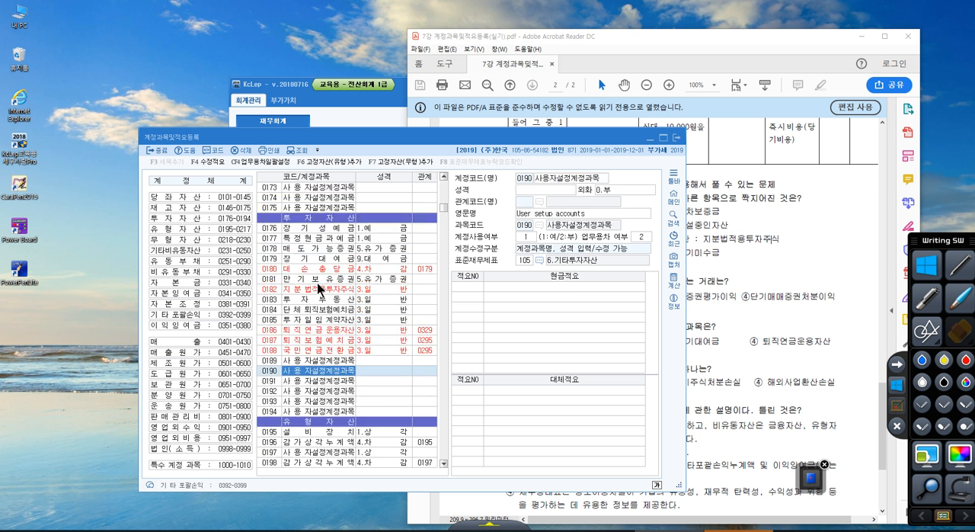
scroll(320, 288, up, 2)
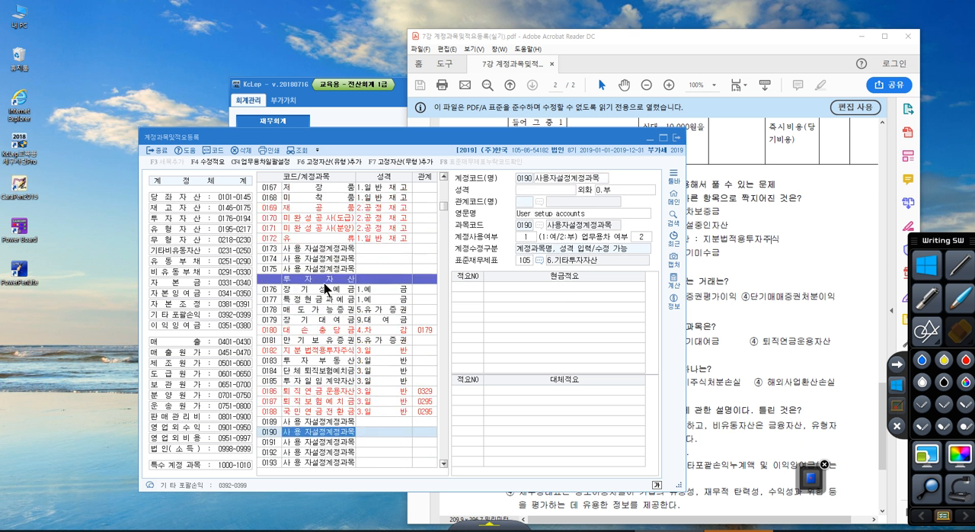
scroll(327, 288, up, 20)
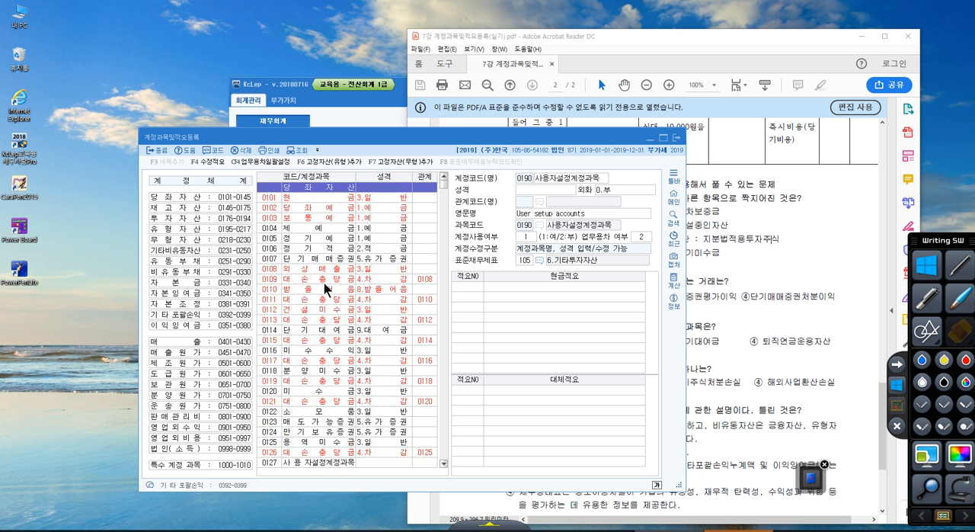
click(296, 196)
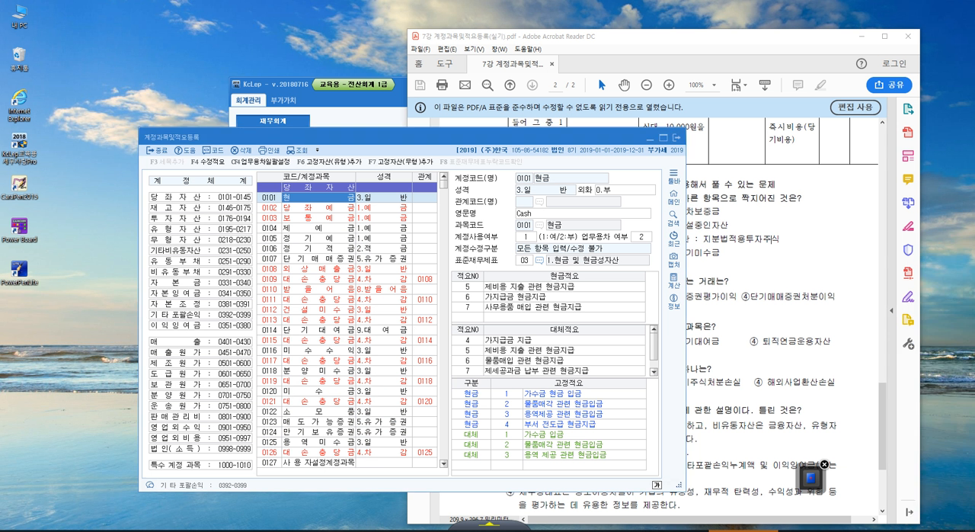
click(264, 197)
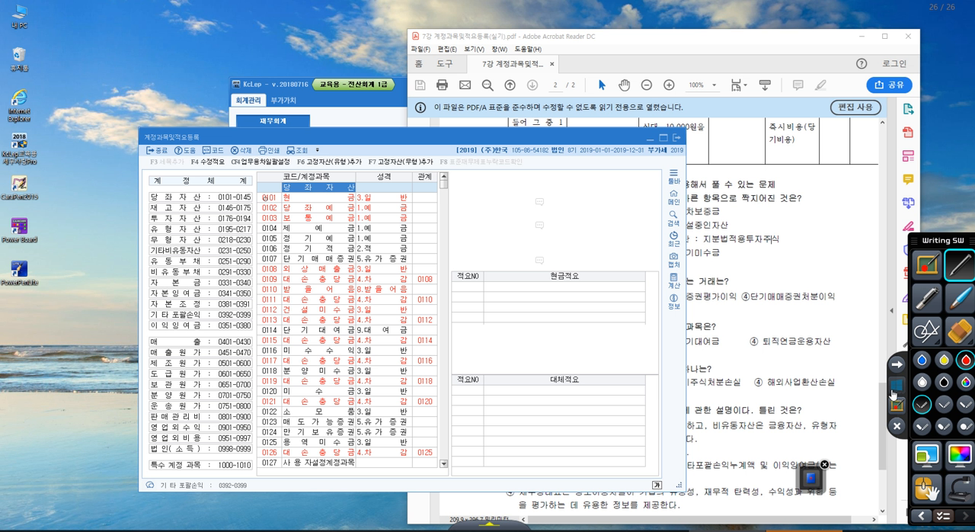
Leave pen mode, switch to the Hangul document 7강 계정과목및적요등록(실기).hwp, and maximize its window on the account code table.
click(896, 389)
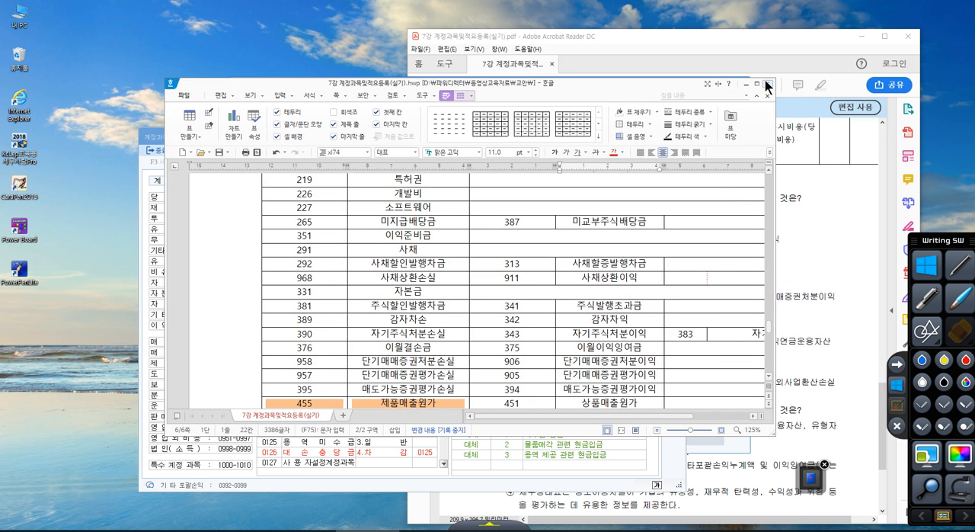
click(756, 83)
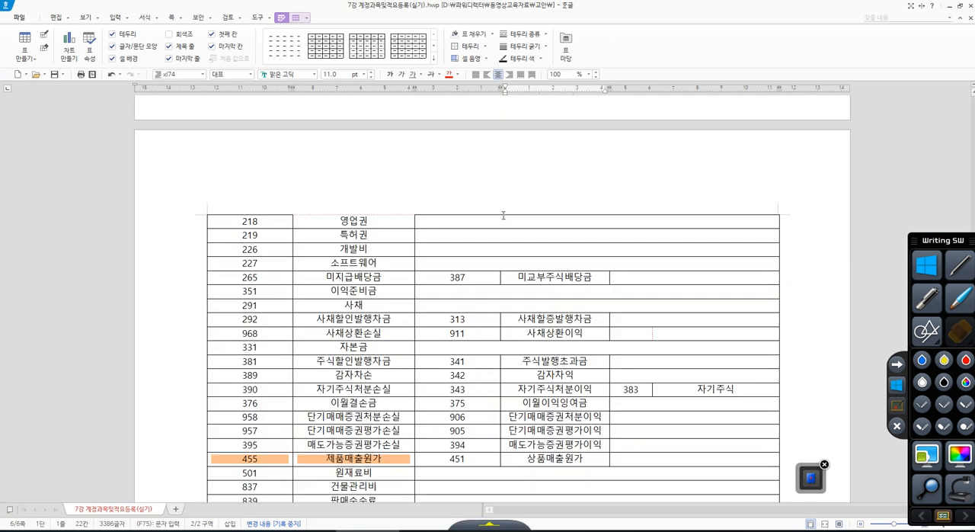
Return to the start of the account code table and examine the codes from 101 현금 to 186 퇴직연금운용자산.
scroll(504, 216, up, 20)
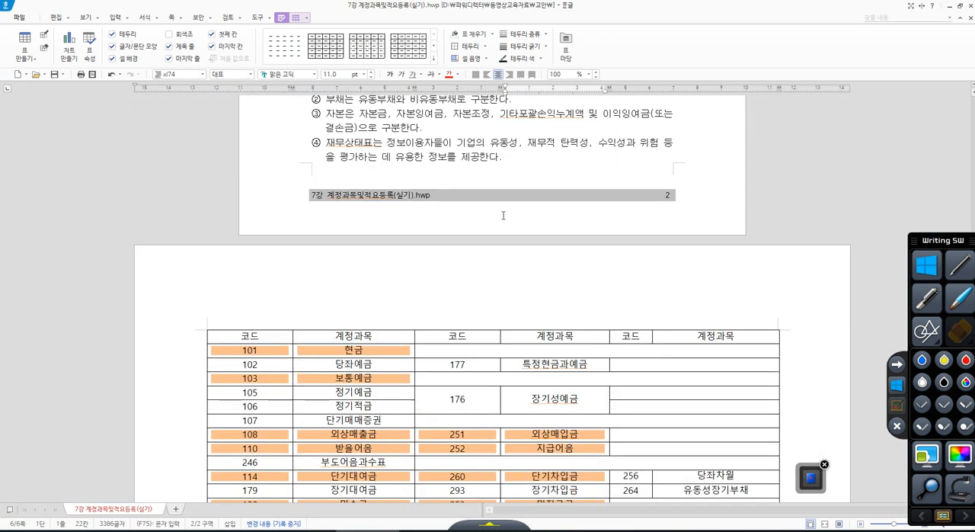
scroll(504, 216, down, 3)
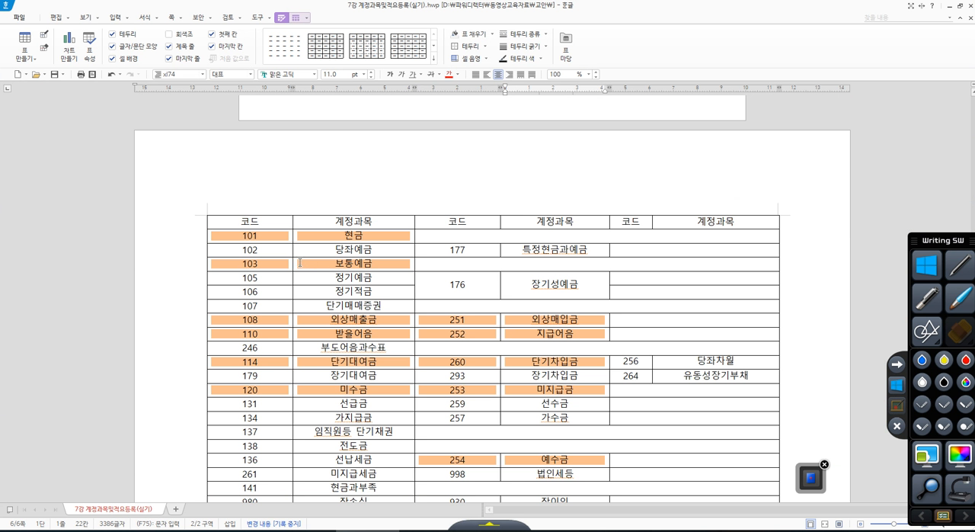
scroll(301, 262, down, 3)
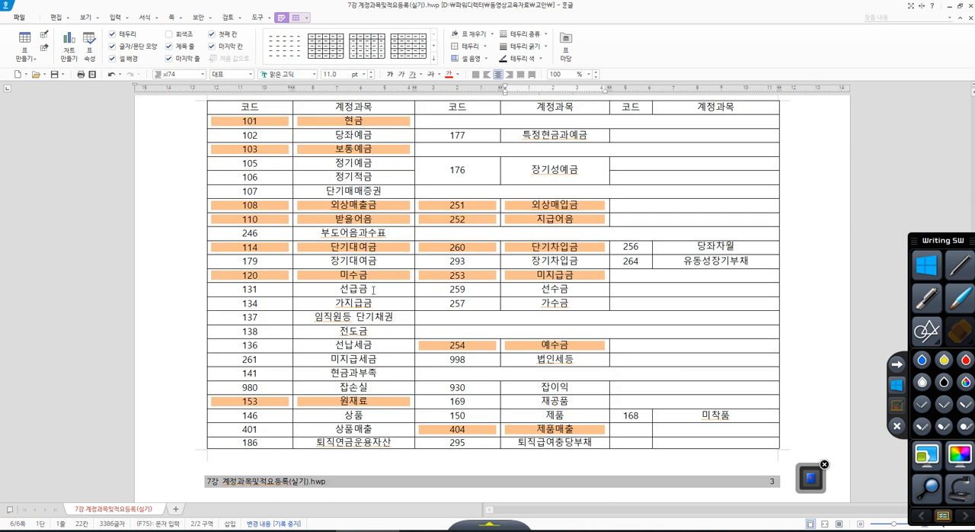
scroll(373, 288, up, 3)
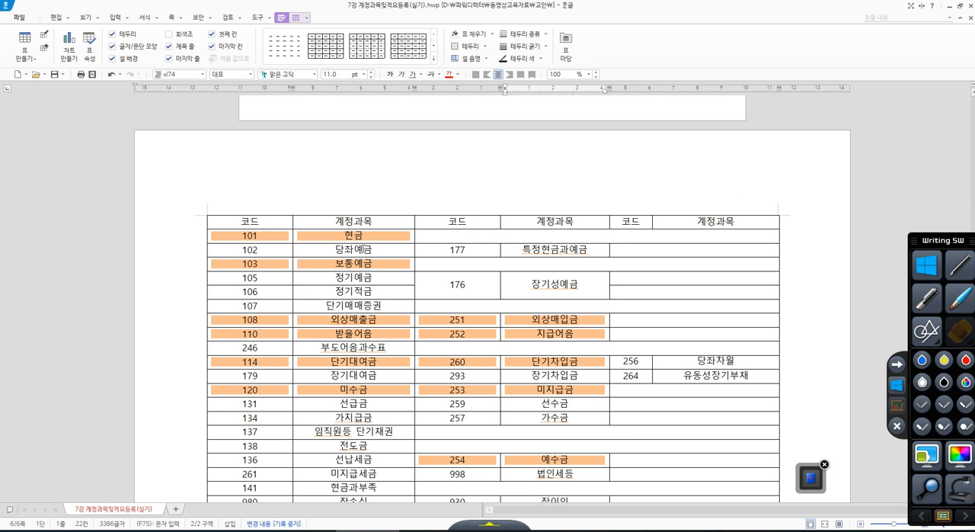
click(381, 241)
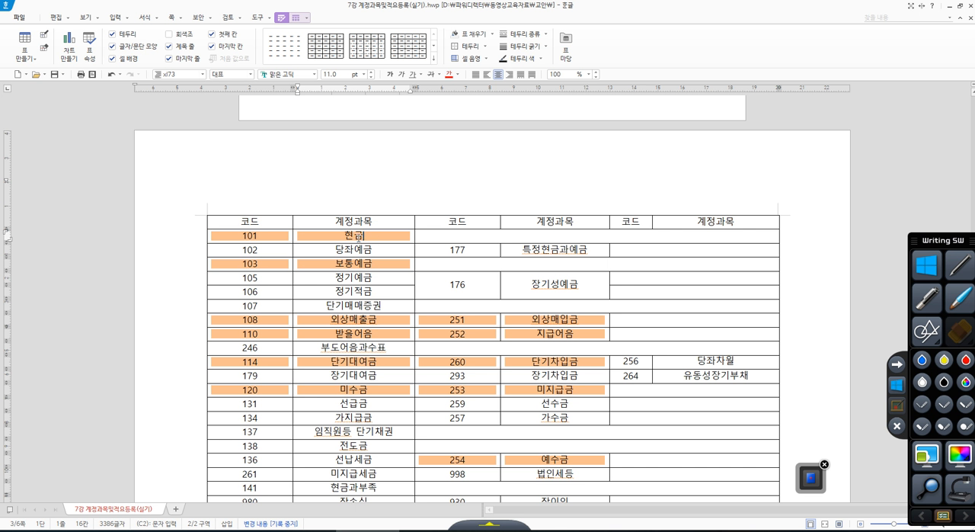
click(363, 252)
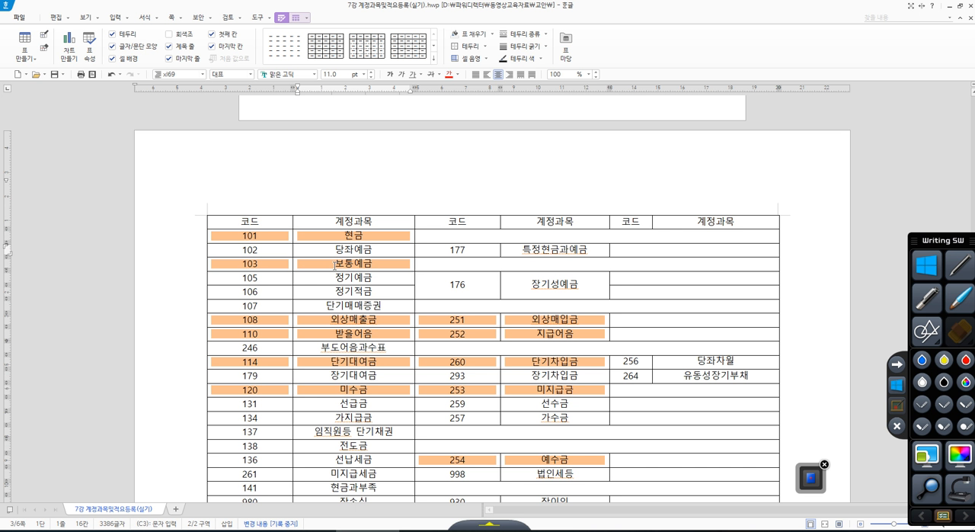
scroll(365, 234, down, 5)
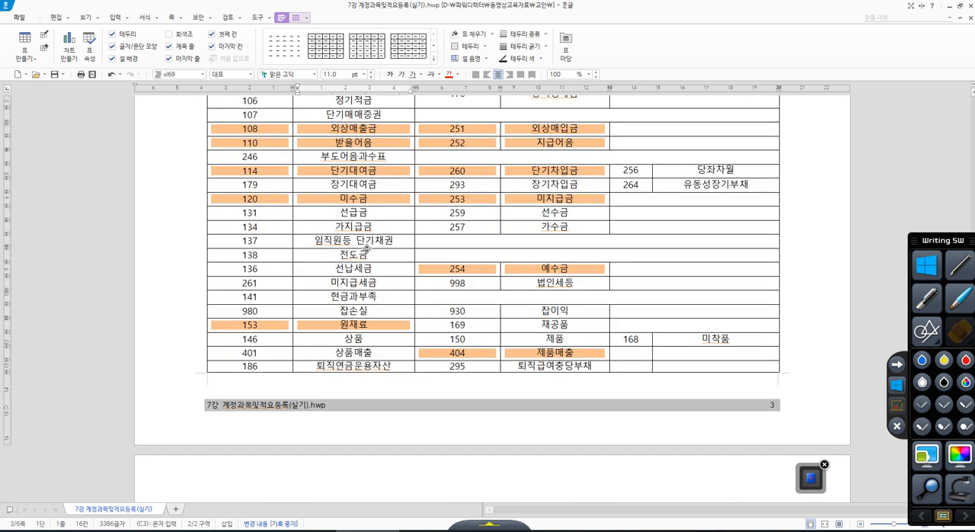
scroll(369, 255, up, 3)
scroll(330, 244, down, 5)
scroll(330, 244, up, 3)
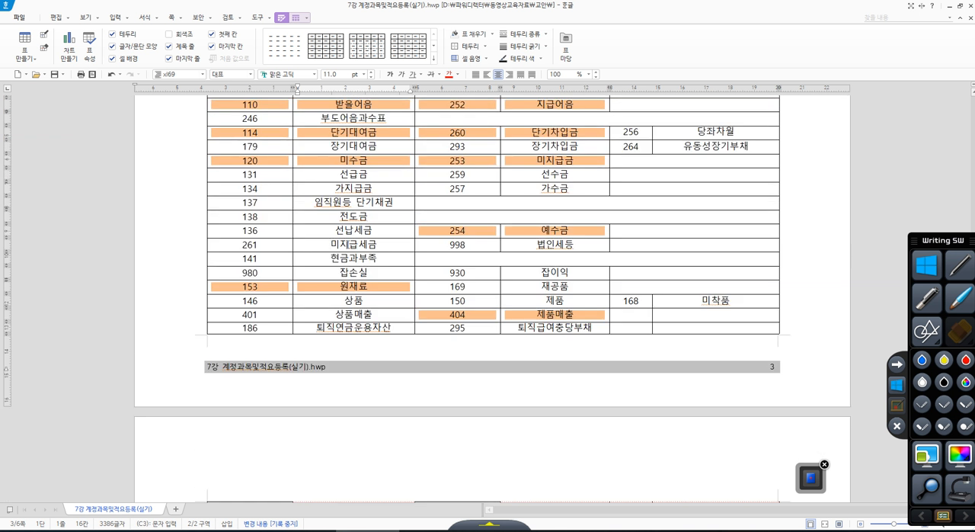
scroll(355, 246, up, 2)
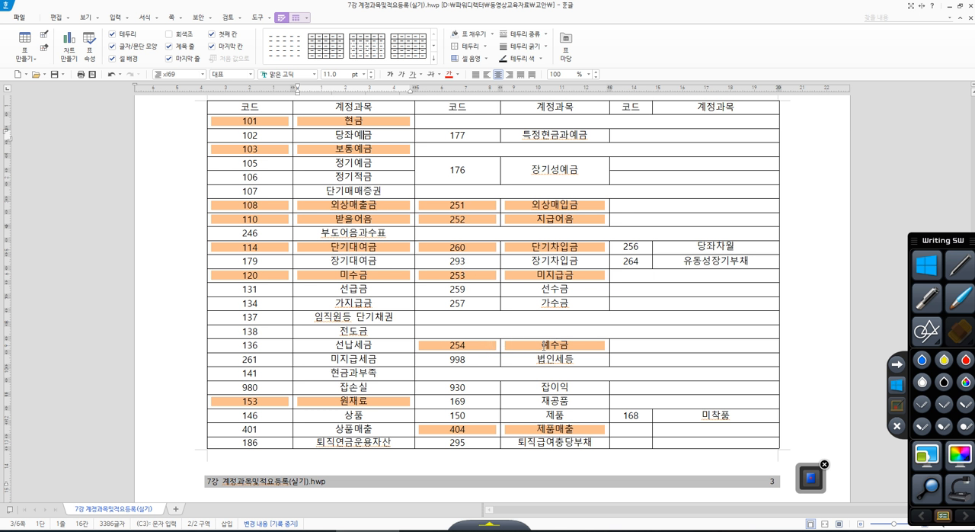
Point out the 예수금 account by selecting its name together with its code 254 in the table.
drag(541, 345, 572, 347)
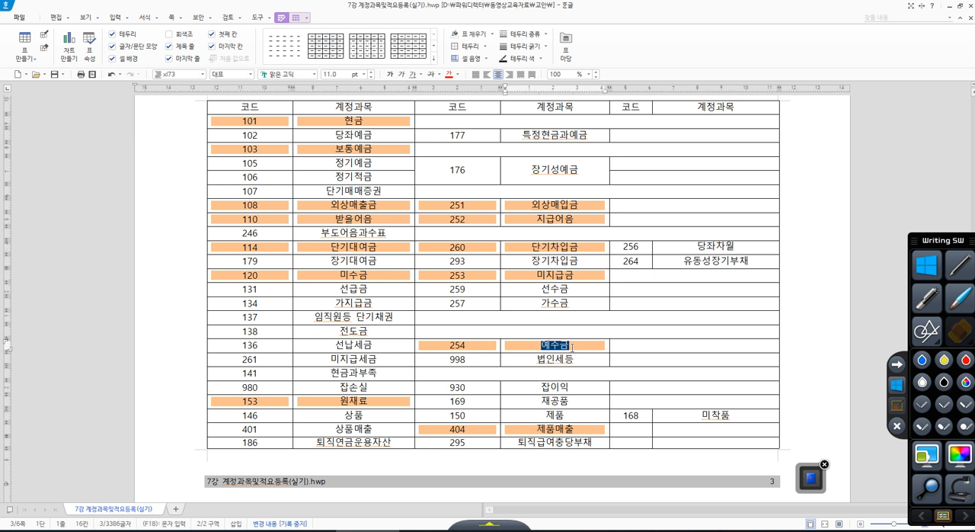
click(448, 345)
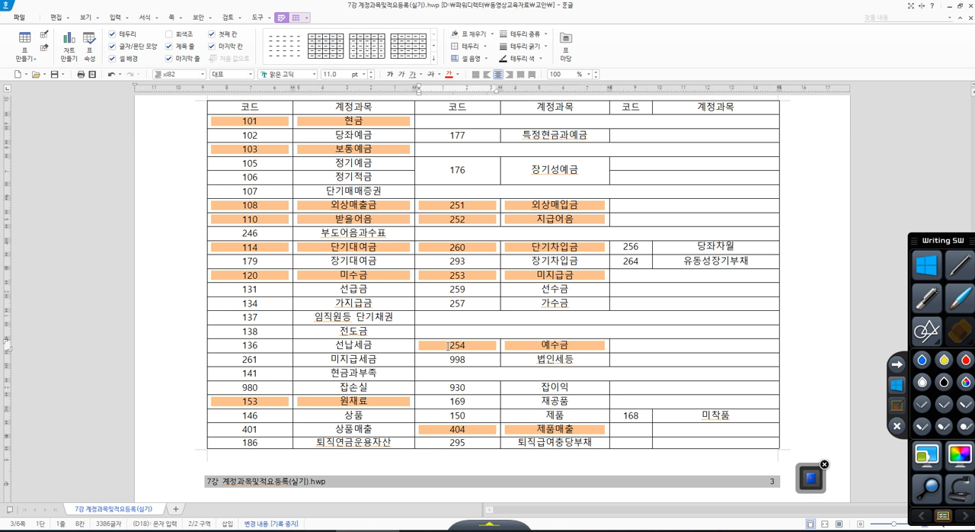
drag(450, 345, 555, 346)
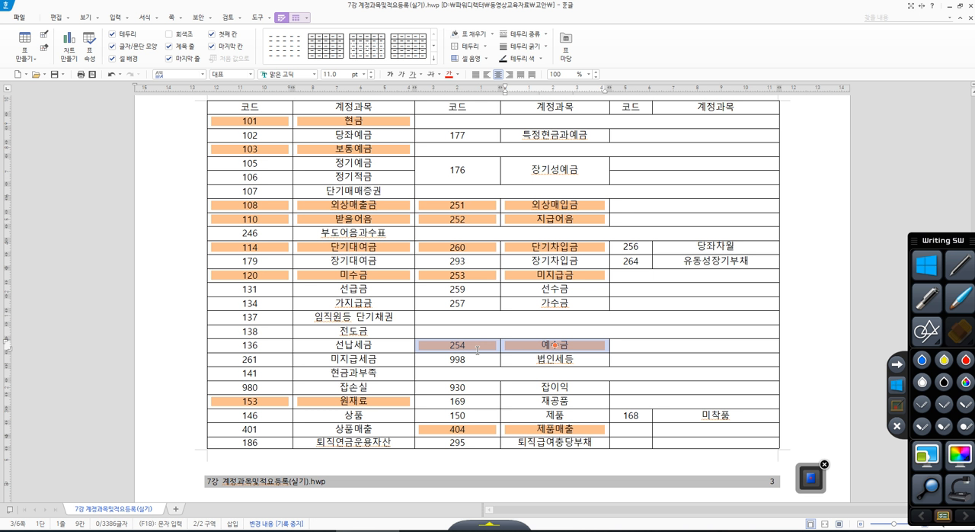
Look through the table's expense account codes on page 4 and switch back to KcLep's 계정과목및적요등록 window.
scroll(478, 350, down, 3)
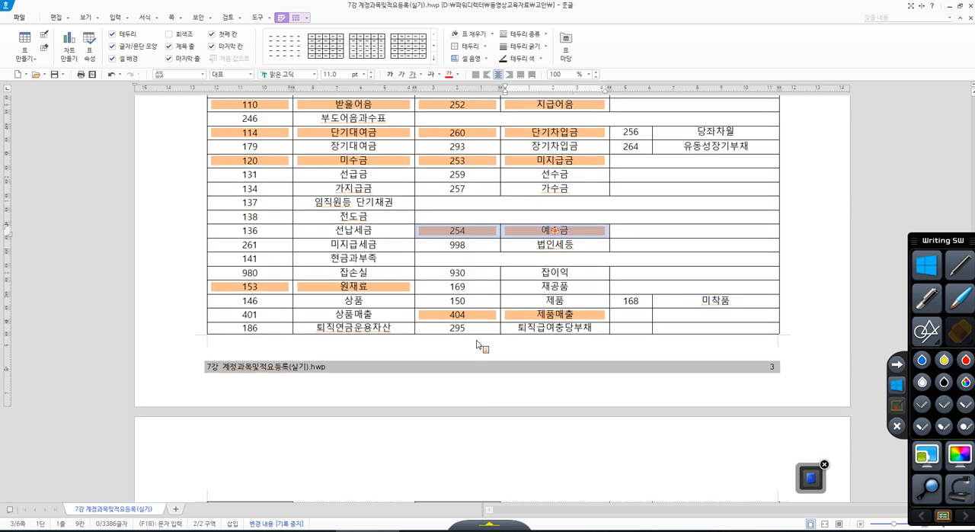
scroll(478, 344, down, 3)
scroll(478, 345, down, 6)
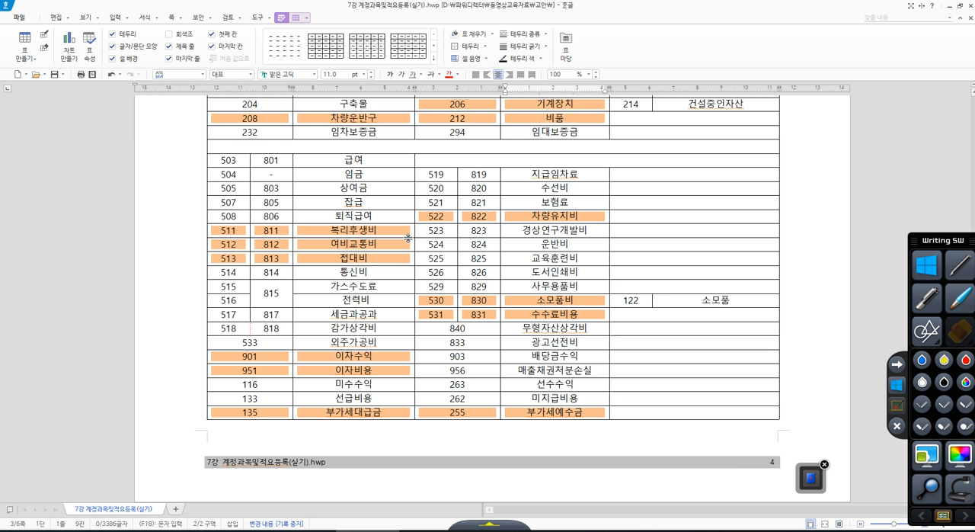
click(652, 529)
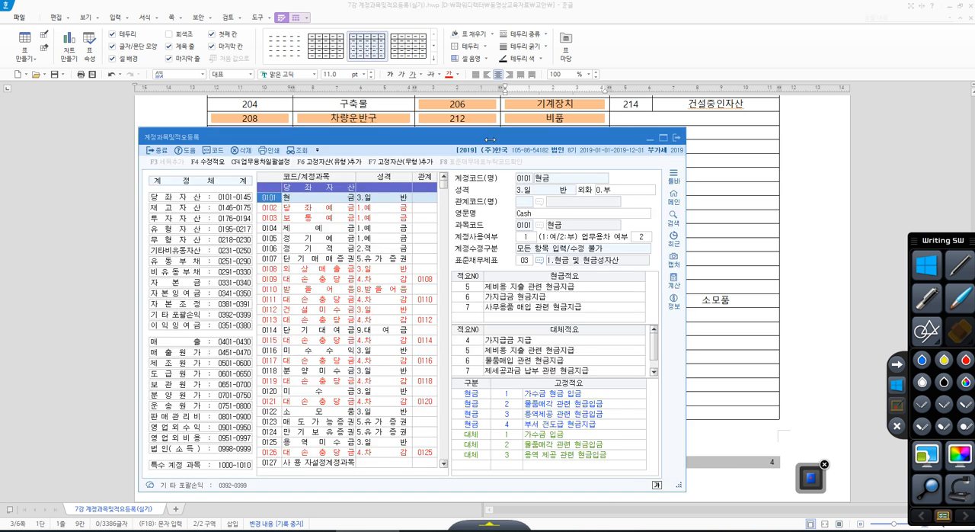